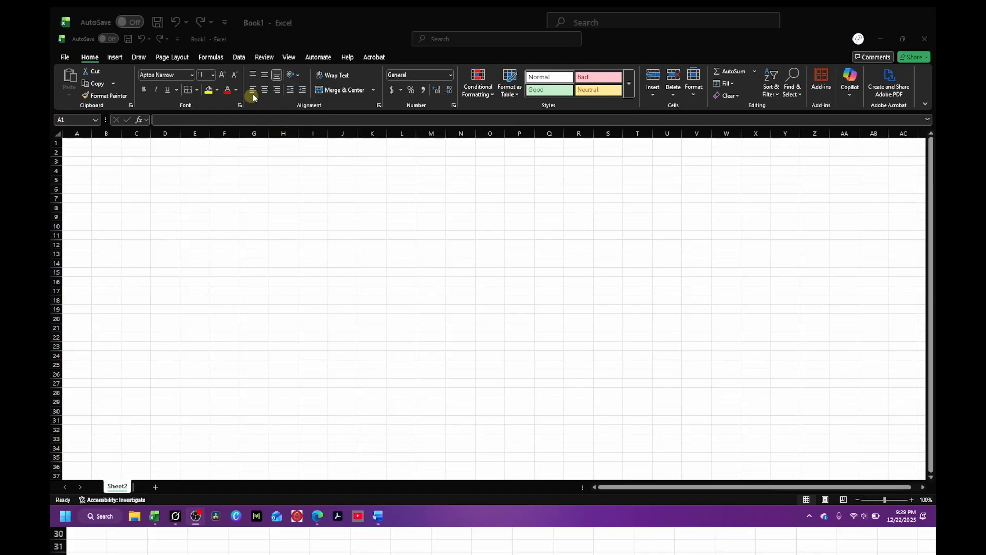
Step: Start a web data import by opening the From Web dialog under Get Data's other sources
click(239, 57)
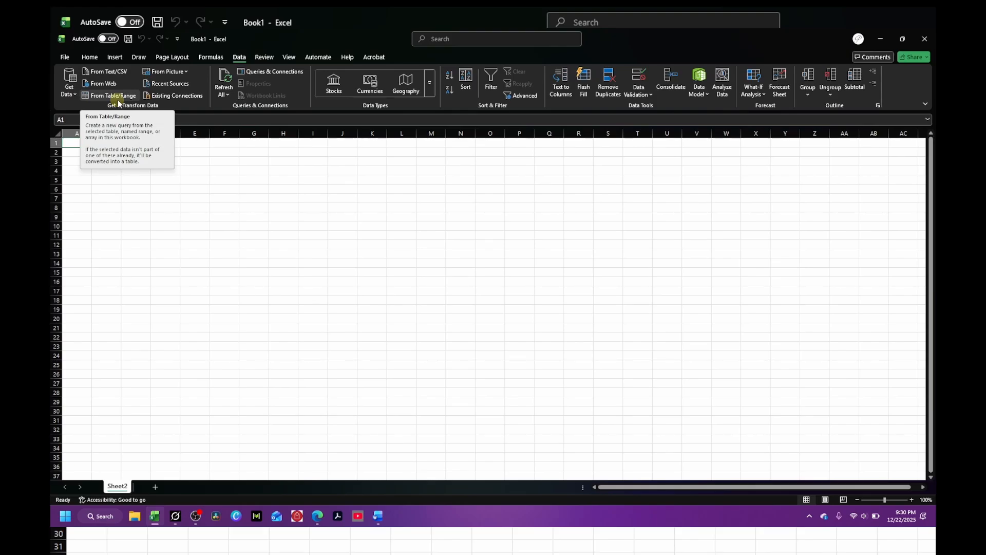
click(75, 96)
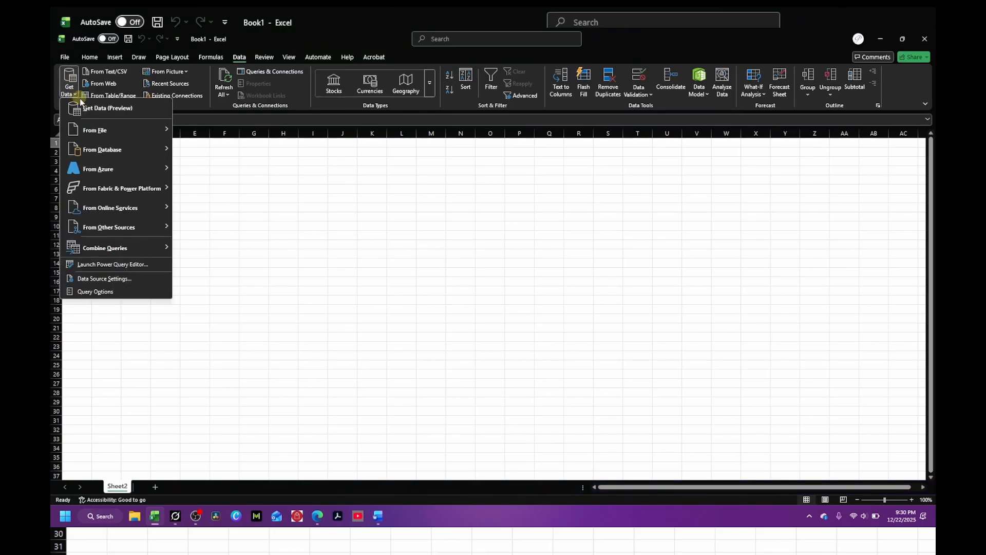
mouse_move(118, 126)
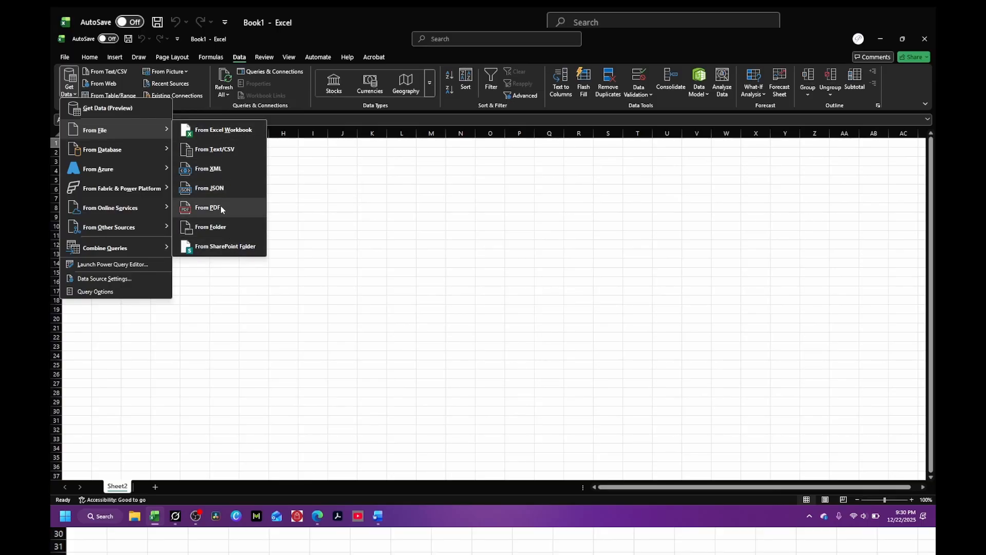
mouse_move(127, 154)
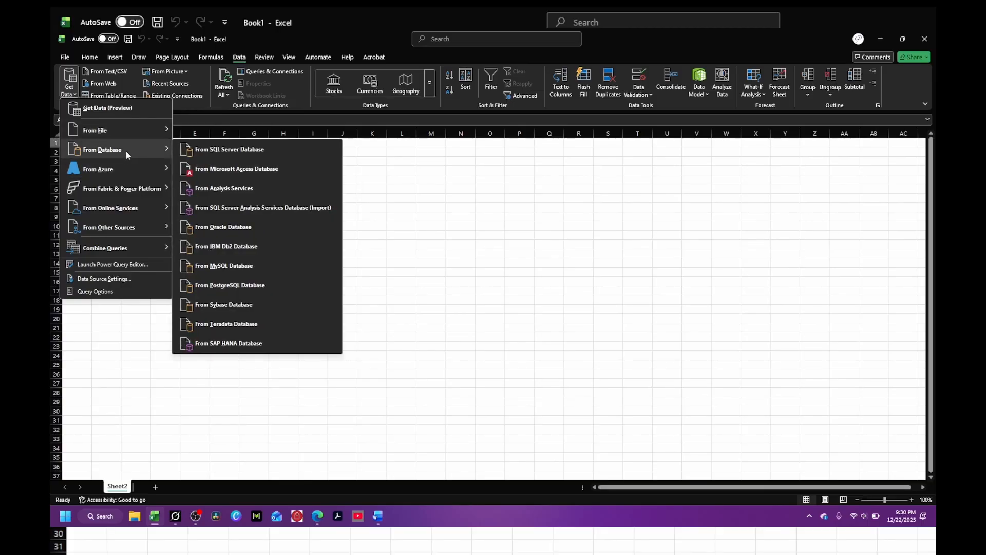
mouse_move(138, 209)
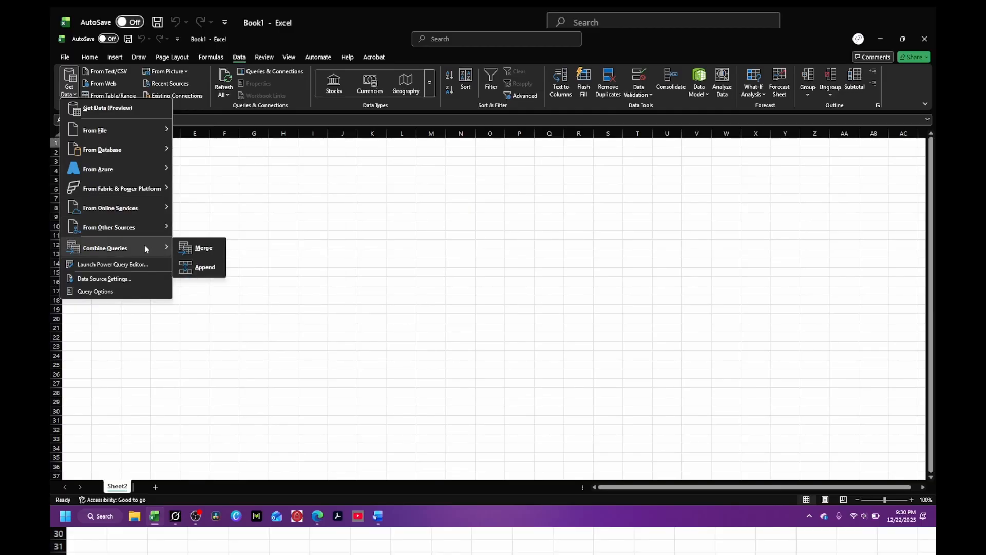
mouse_move(145, 231)
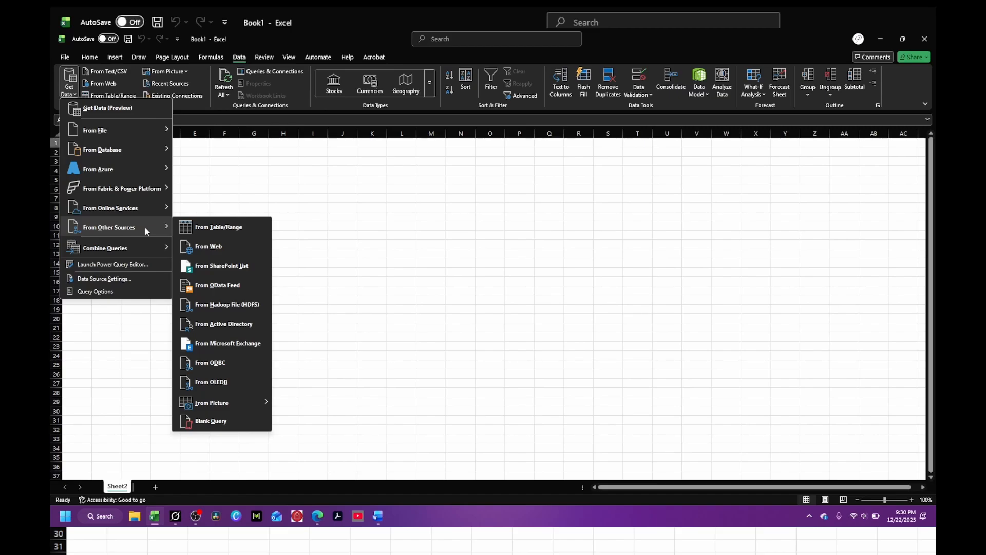
click(211, 251)
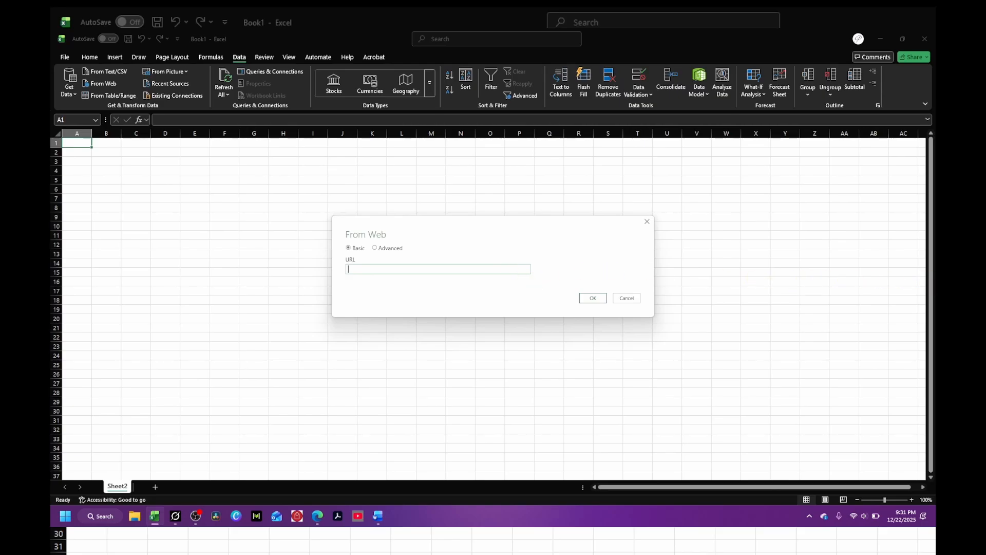
Step: Switch to the browser, open the data.gov dataset catalog, and open the Lottery Powerball Winning Numbers: Beginning 2010 dataset
key(alt+Tab)
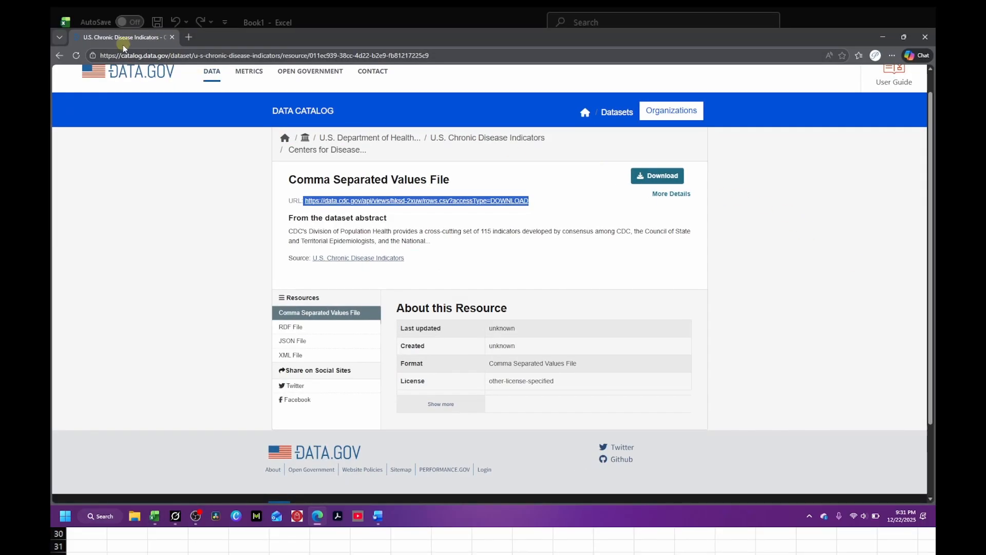
click(147, 75)
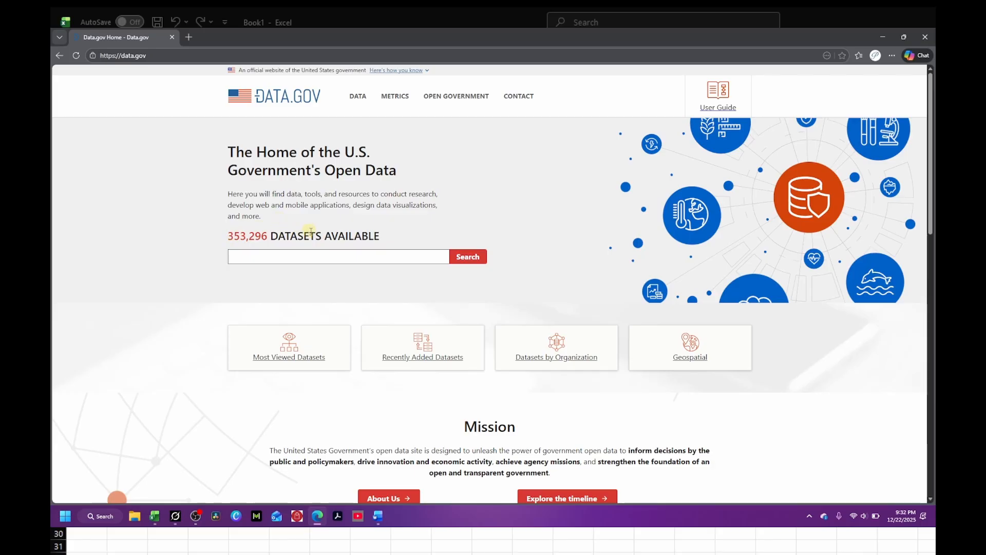
click(358, 99)
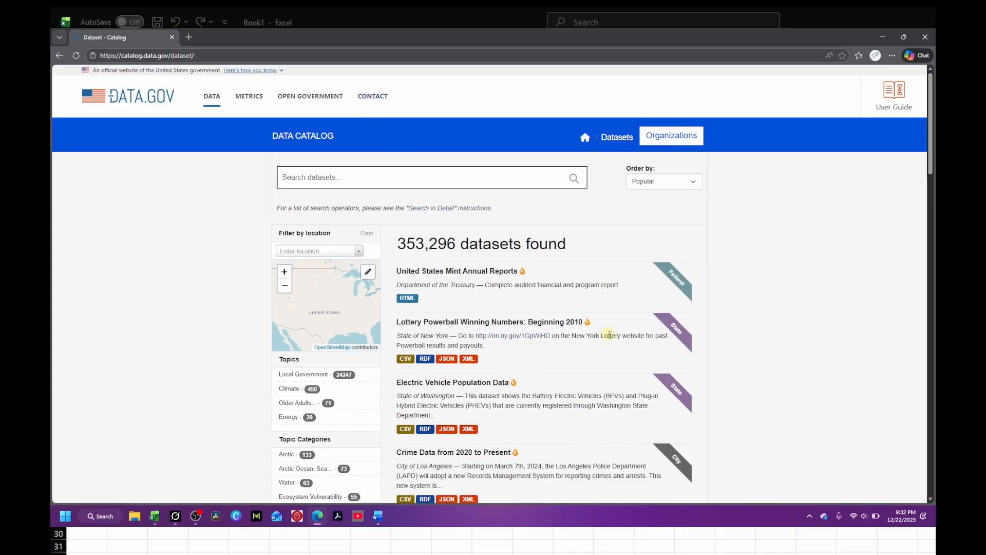
scroll(602, 333, down, 1)
scroll(602, 333, down, 4)
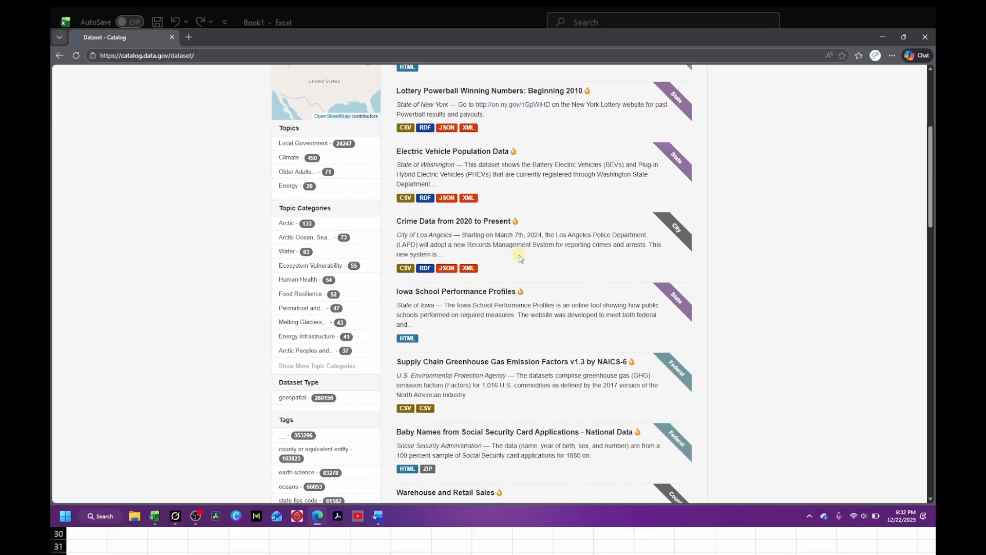
scroll(470, 194, up, 3)
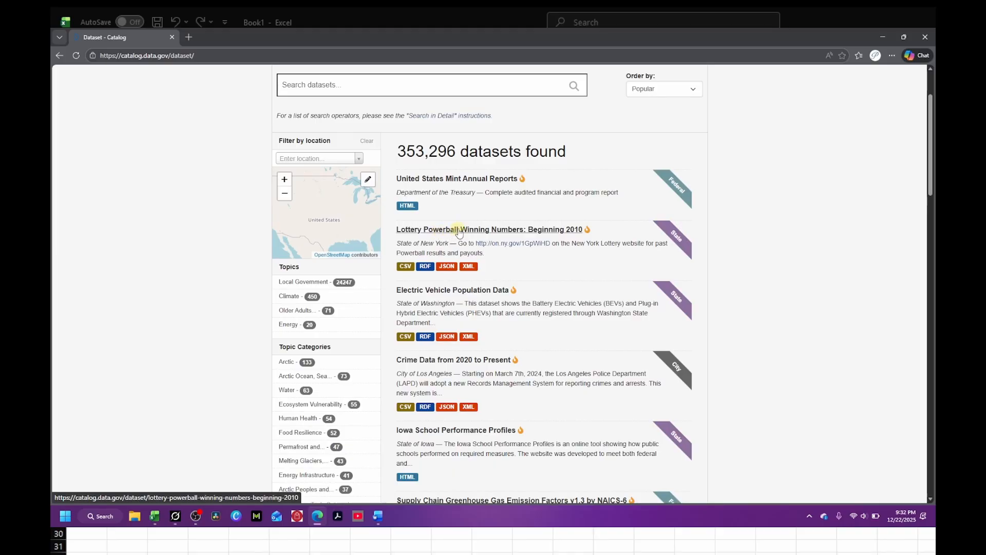
click(460, 230)
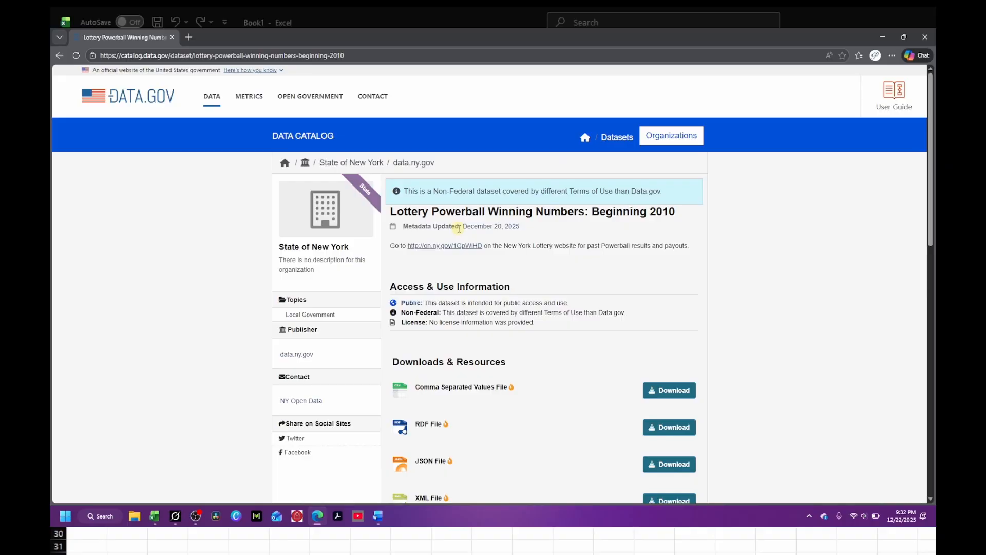
Step: Open the dataset's Comma Separated Values File resource and copy its download URL
scroll(580, 303, down, 2)
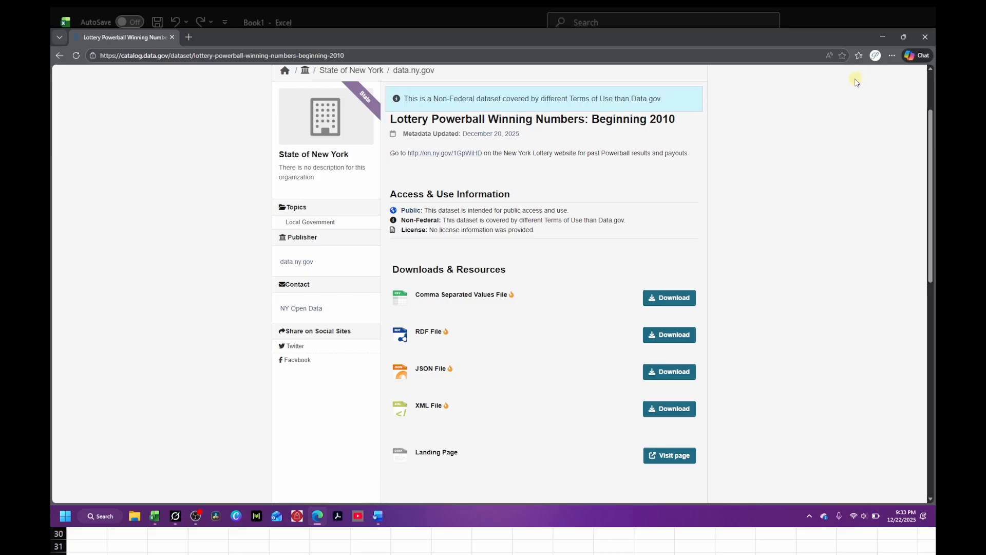
click(455, 297)
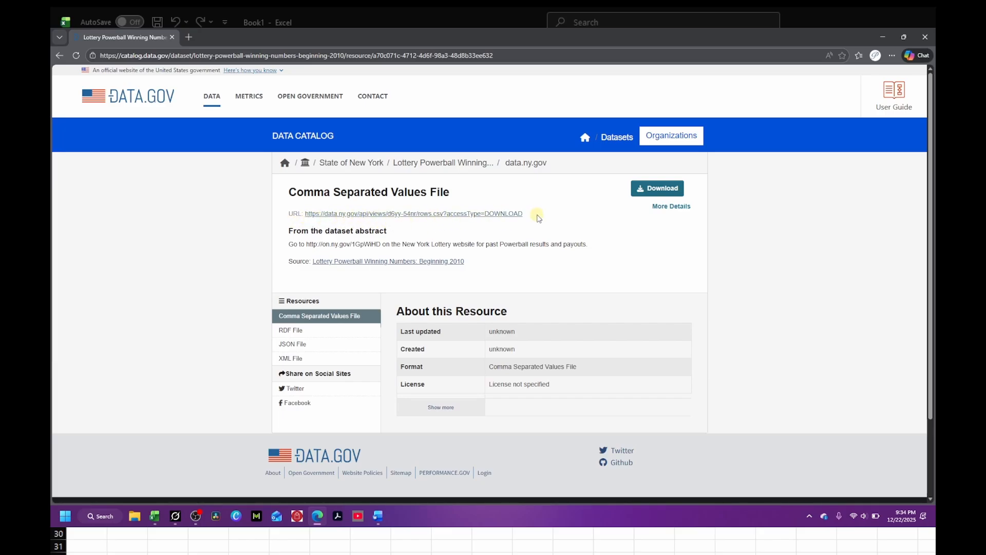
drag(304, 214, 530, 218)
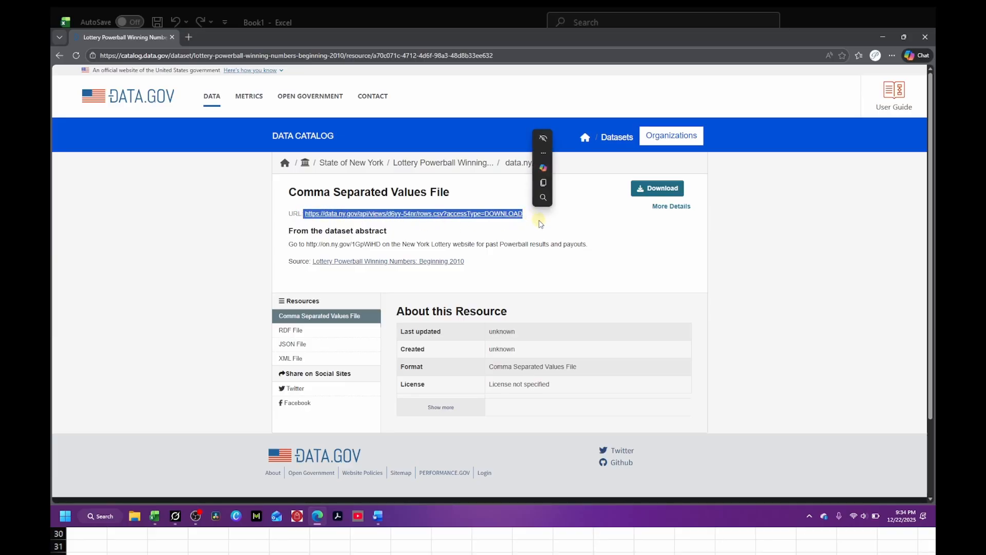
key(ctrl+c)
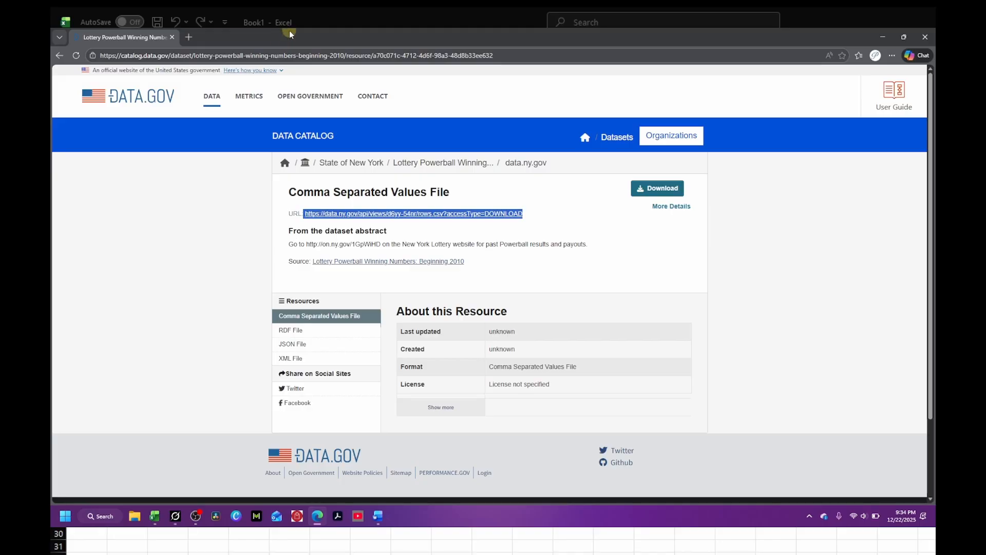
Step: Paste the copied CSV URL into the From Web dialog and connect with anonymous access
click(883, 37)
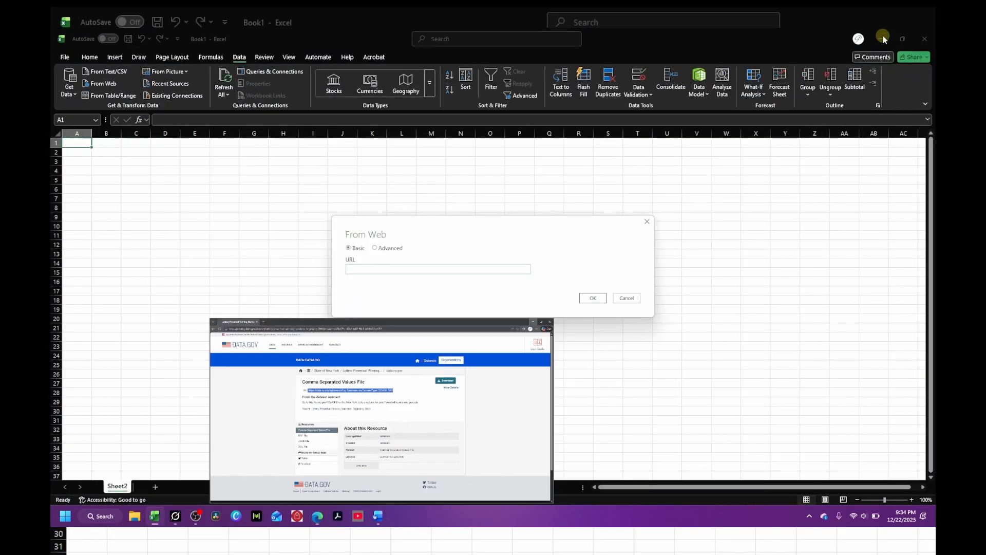
click(356, 269)
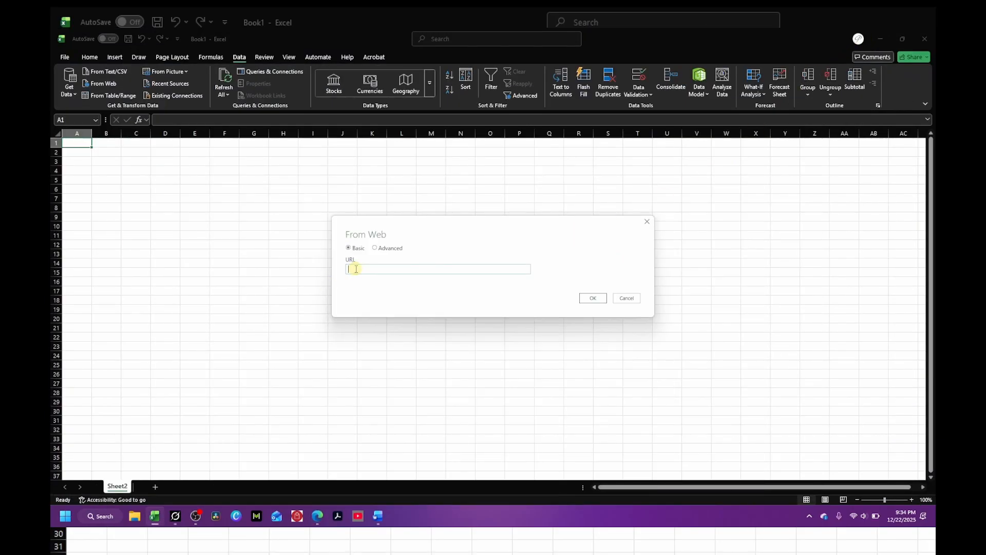
key(ctrl+v)
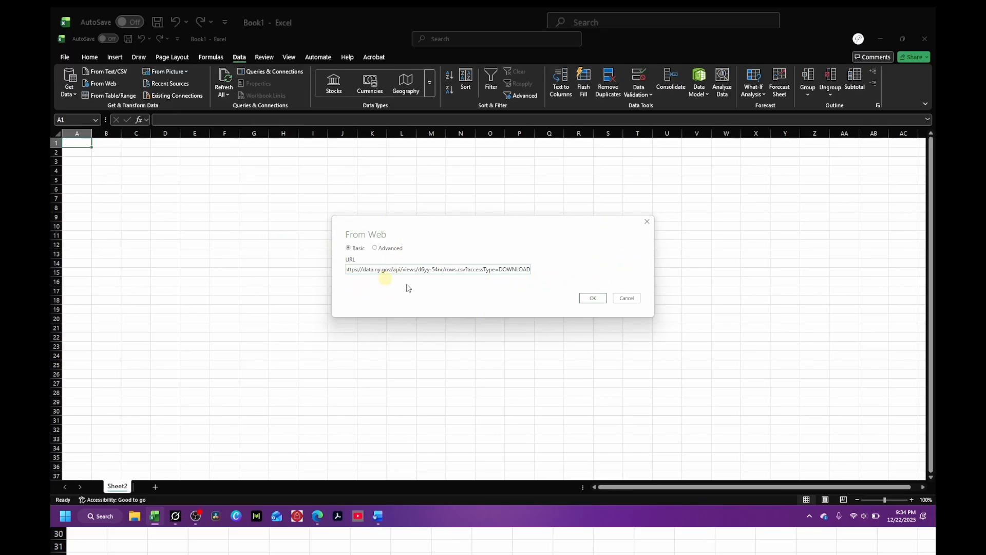
click(593, 299)
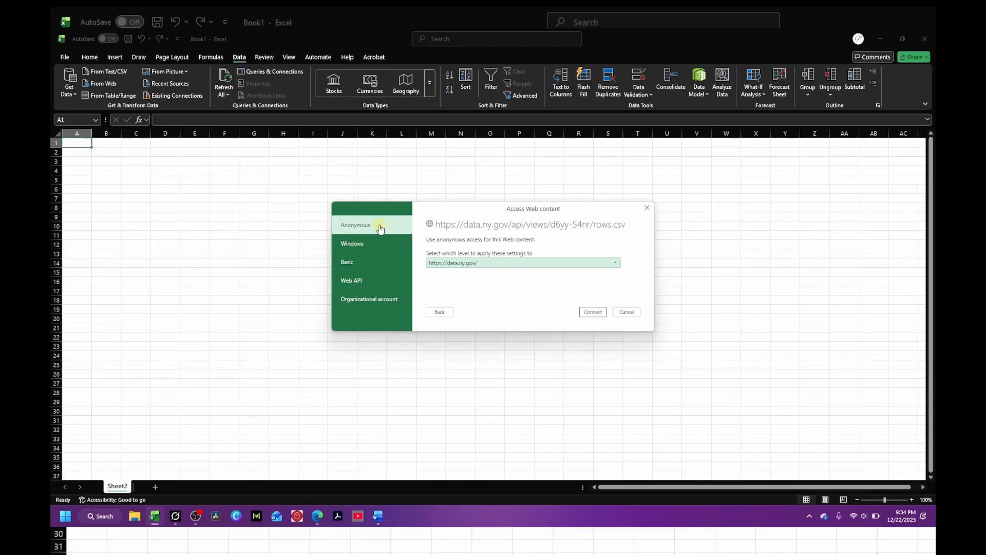
click(592, 313)
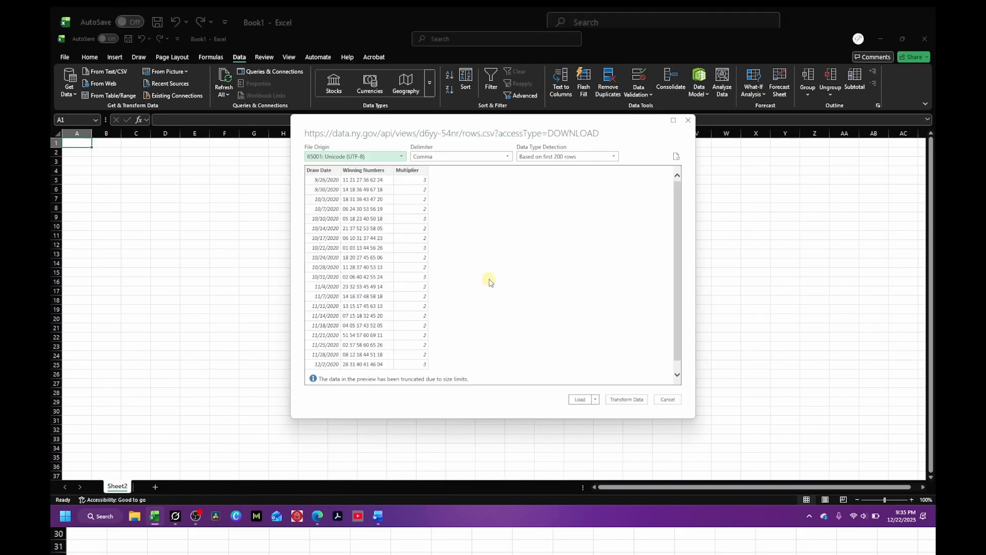
Step: Set the delimiter to Comma and open the data for editing with Transform Data
scroll(489, 282, down, 1)
scroll(490, 282, up, 1)
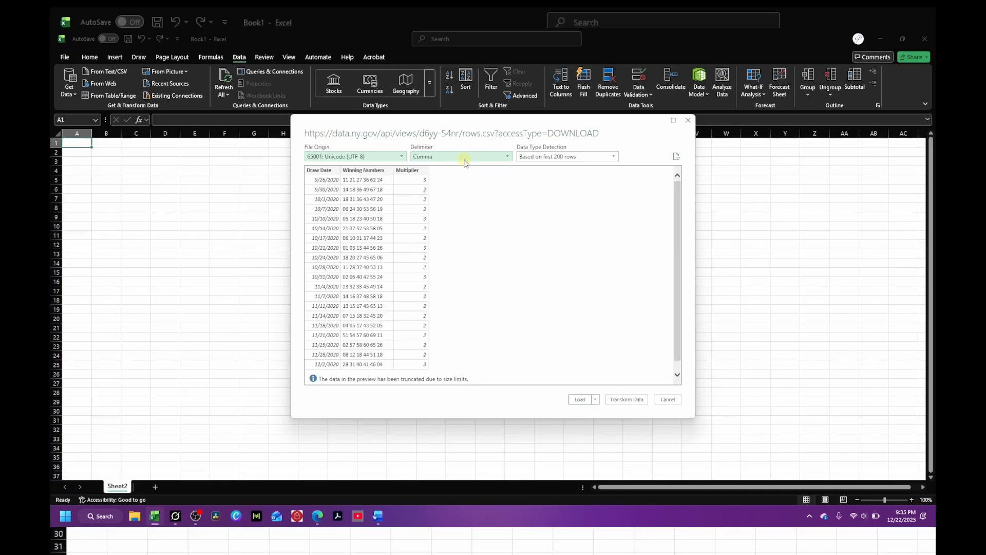
click(506, 156)
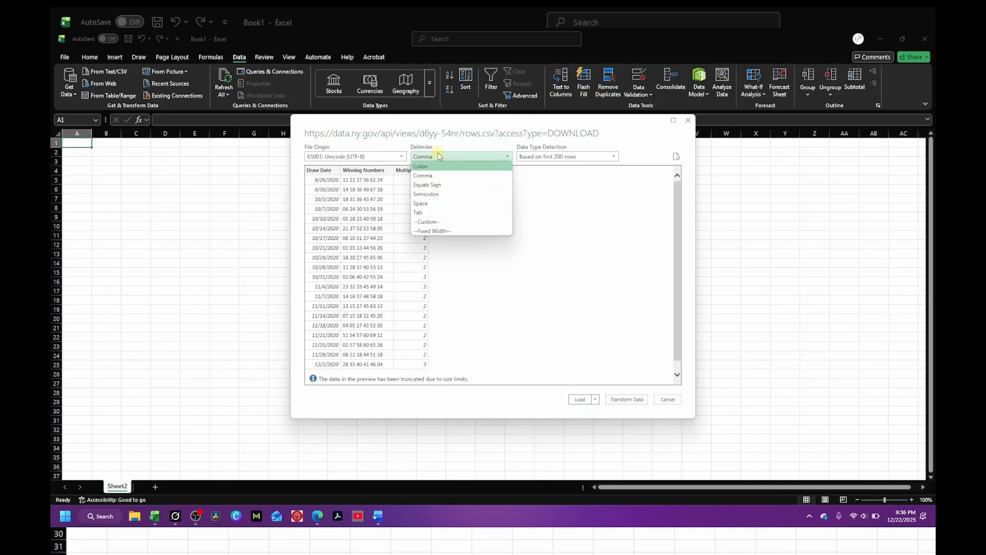
click(448, 178)
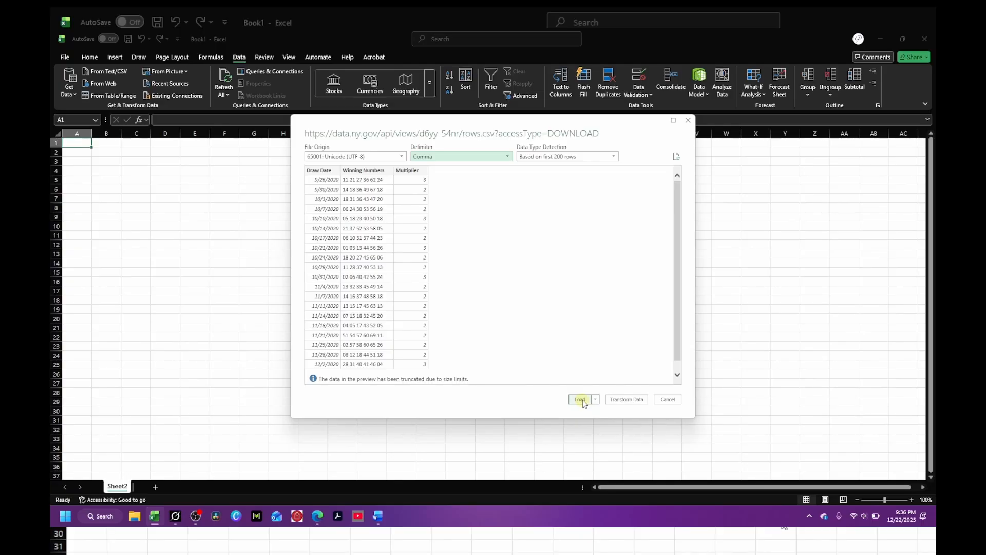
click(628, 400)
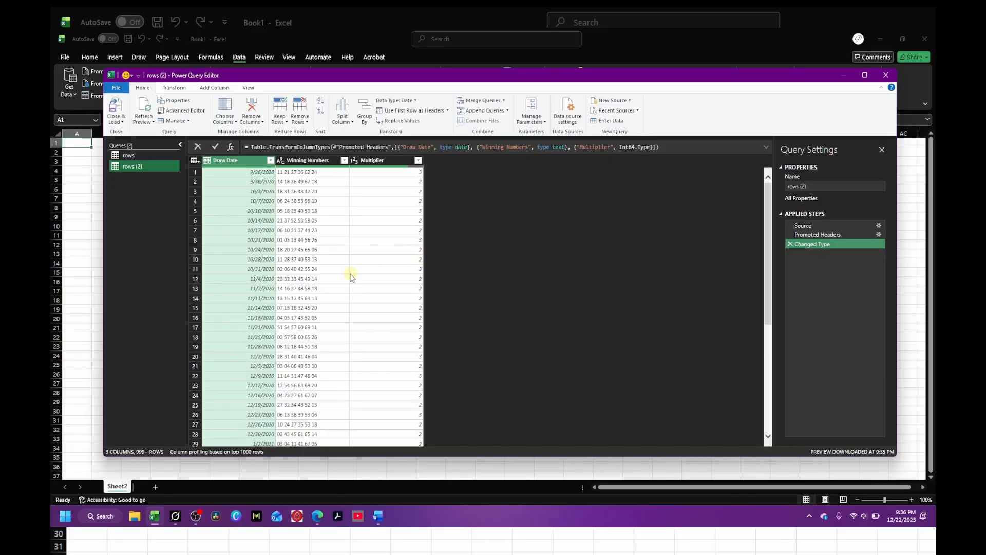
Step: Close the Power Query Editor and load the query's data into the workbook as a table
scroll(348, 275, down, 7)
scroll(349, 276, down, 12)
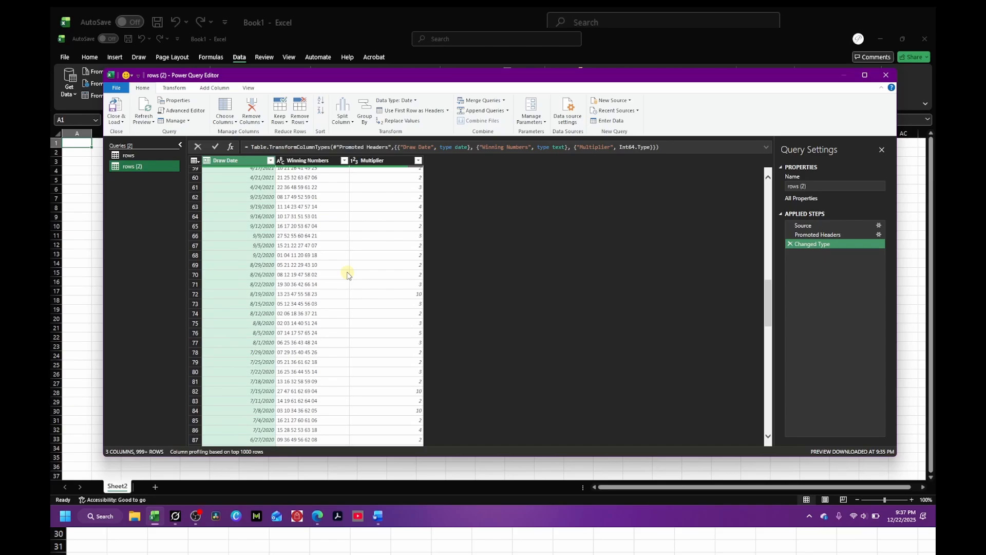
scroll(348, 276, down, 18)
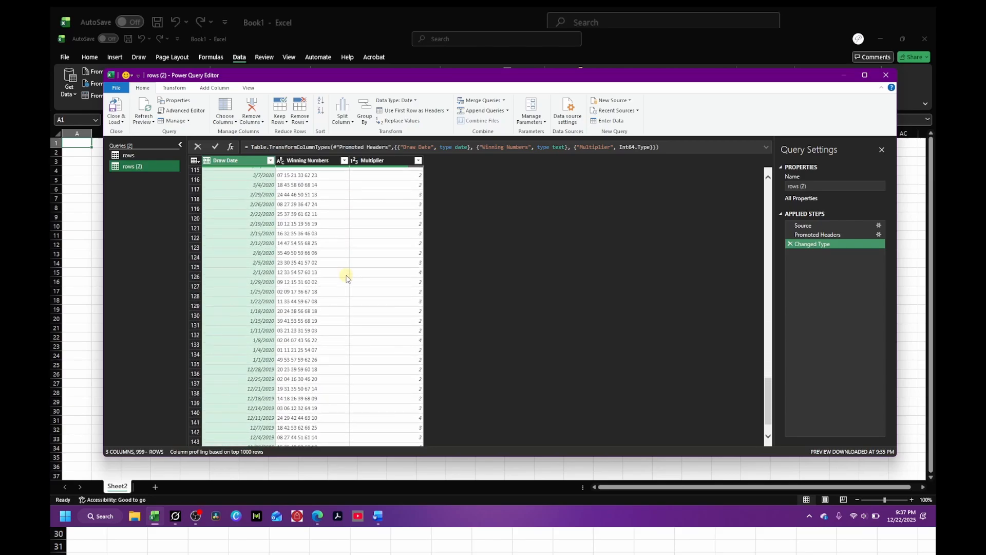
scroll(348, 278, down, 15)
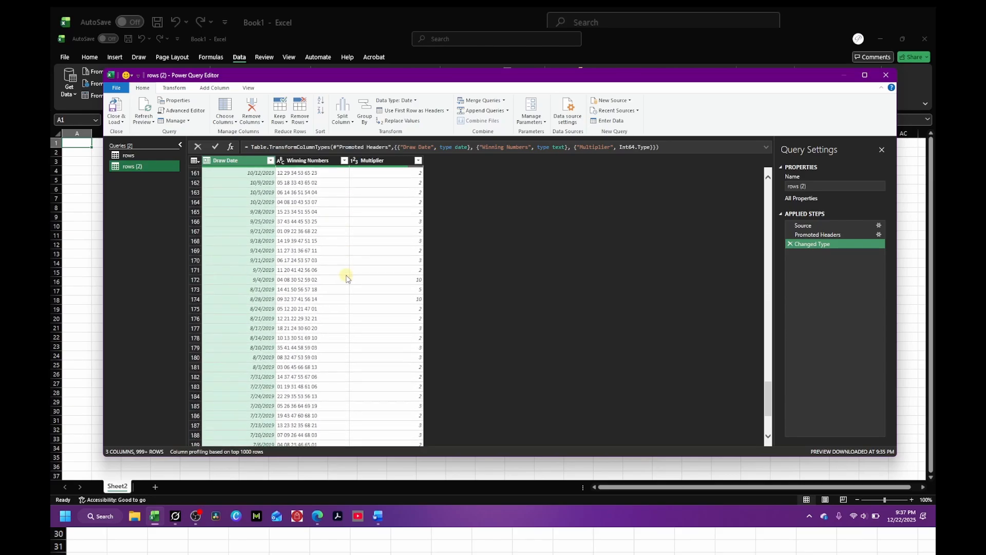
scroll(347, 278, up, 20)
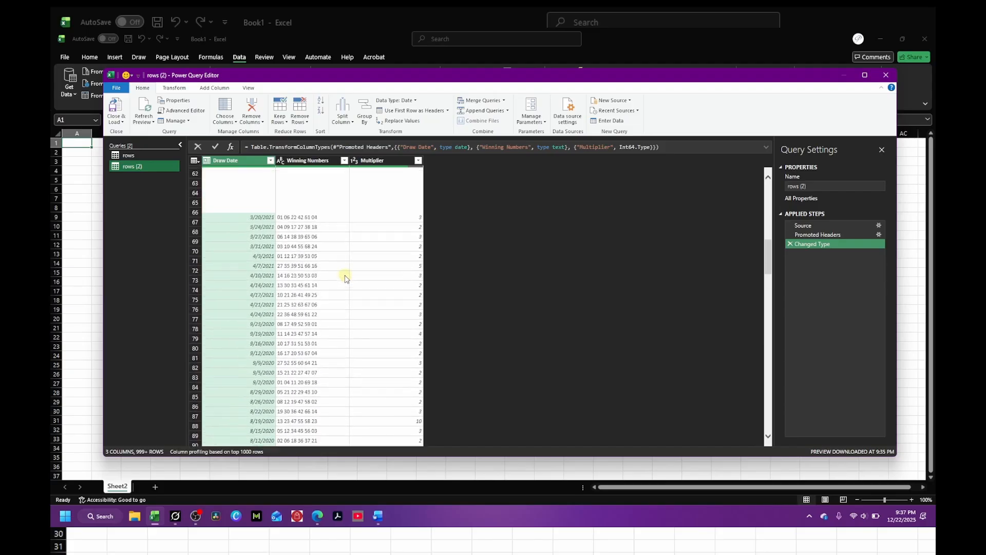
scroll(346, 278, up, 20)
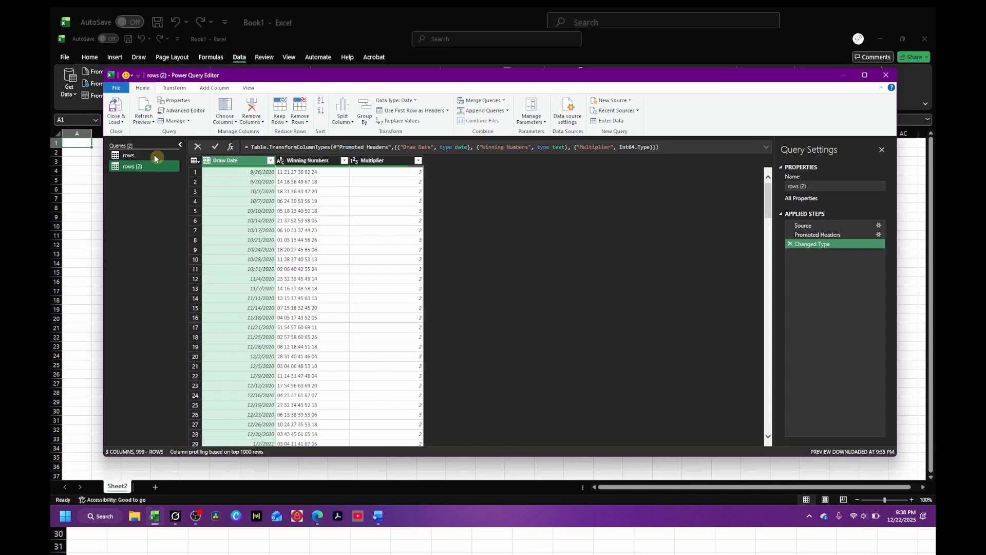
click(115, 123)
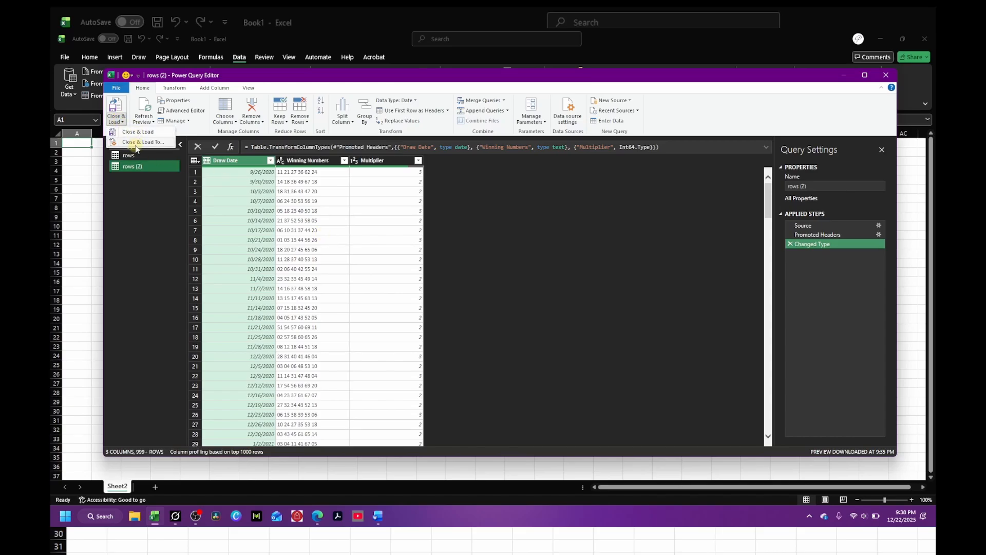
click(137, 132)
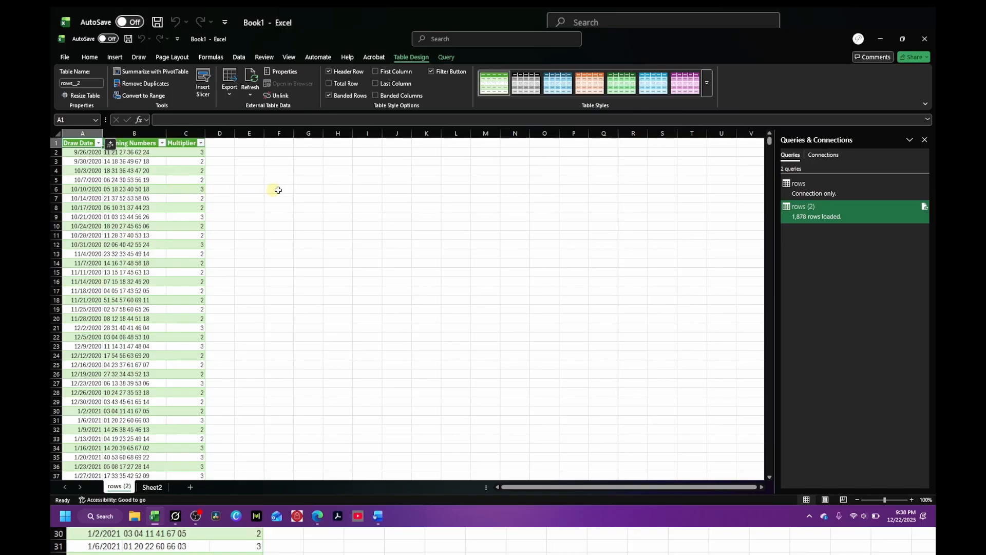
Step: Open the table styles gallery and close it without applying a style
click(707, 83)
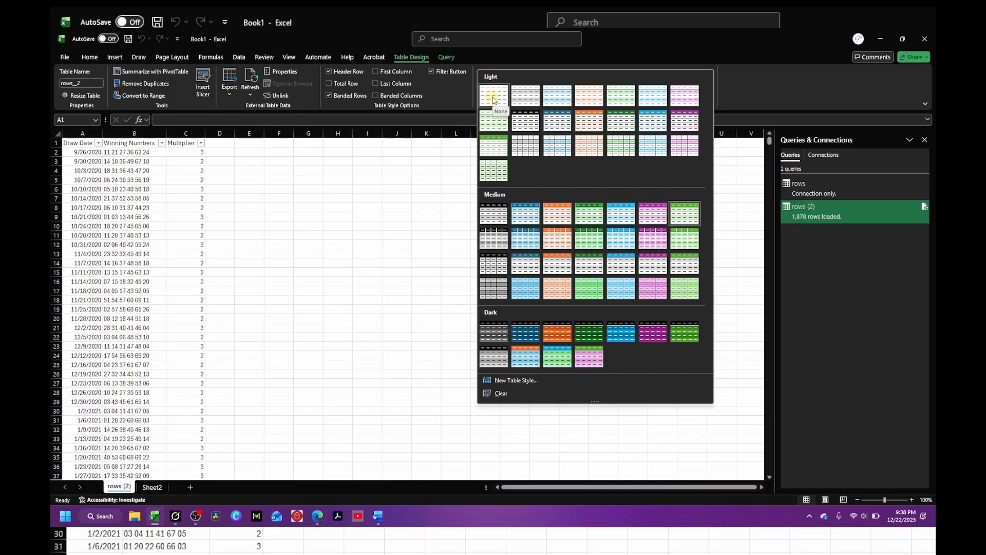
click(737, 79)
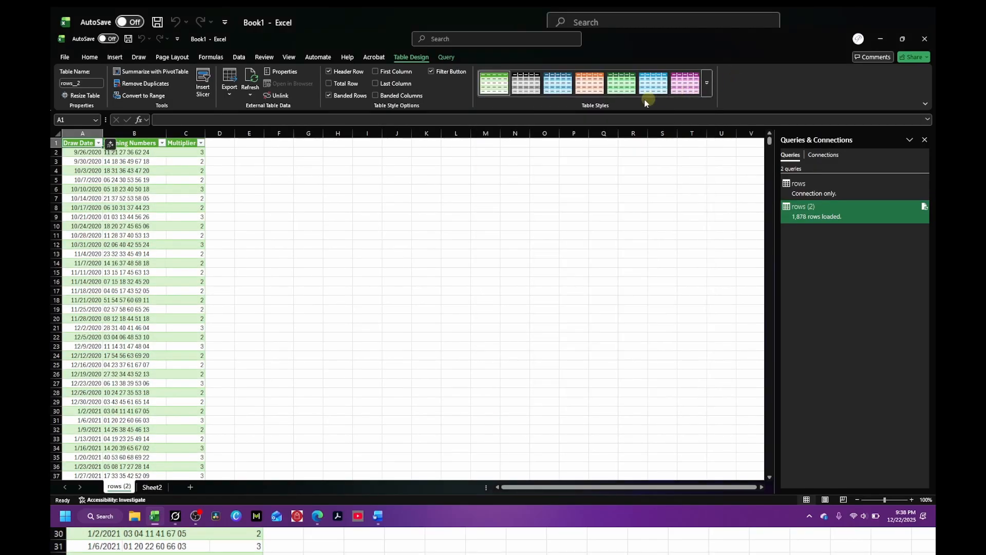
Step: Apply the first plain Light table style to the loaded Powerball table
click(708, 84)
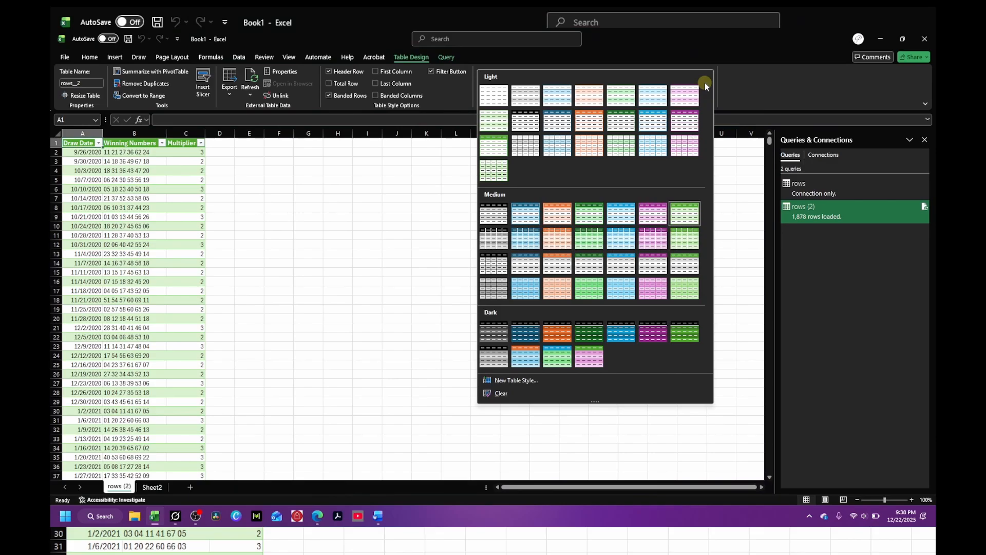
click(498, 96)
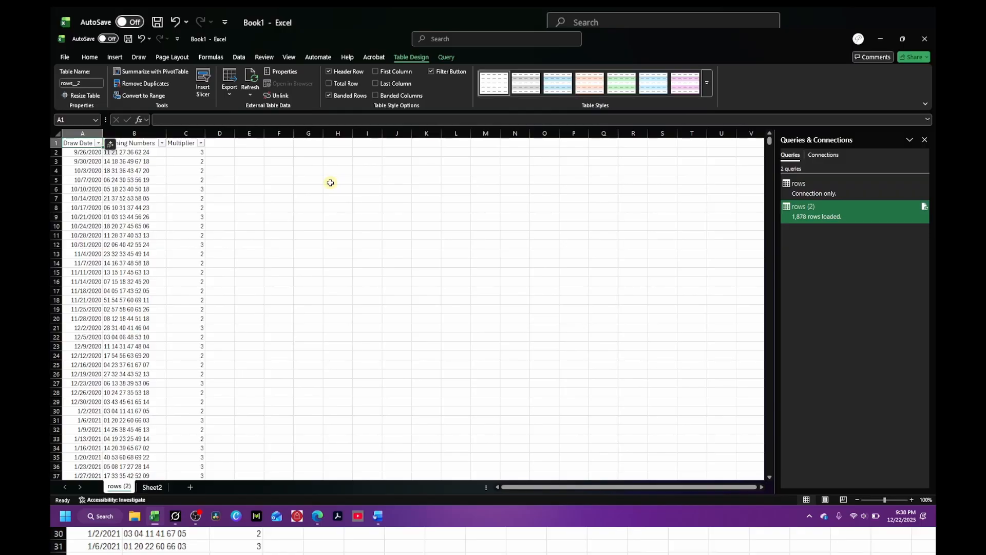
click(330, 182)
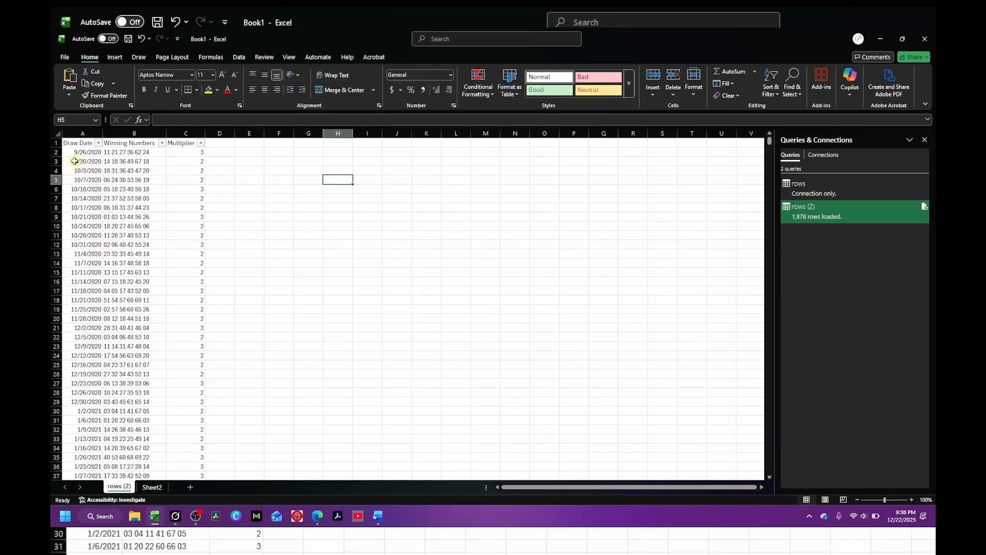
Step: Clear the contents of the 11/7/2020 draw record in row 14 of the table
scroll(273, 250, down, 18)
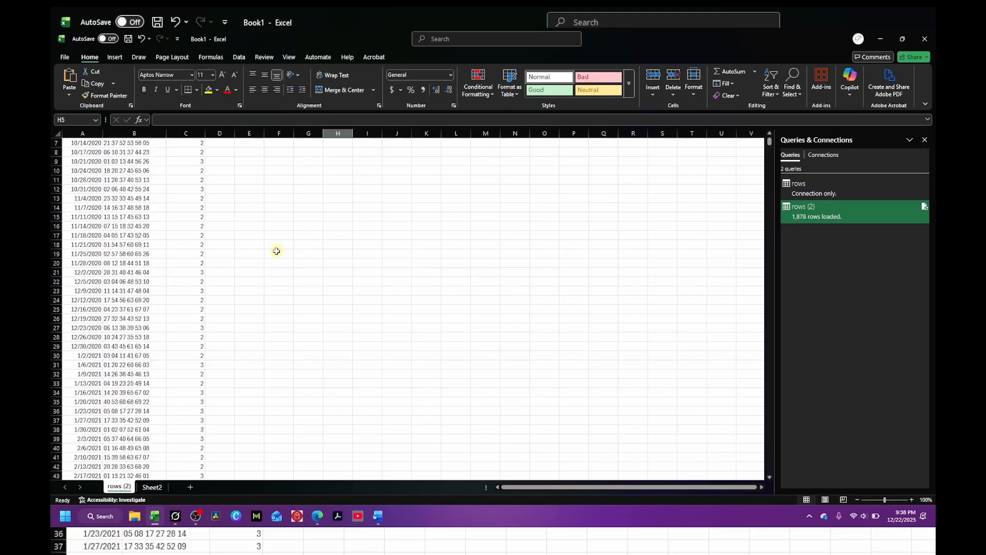
scroll(273, 250, down, 20)
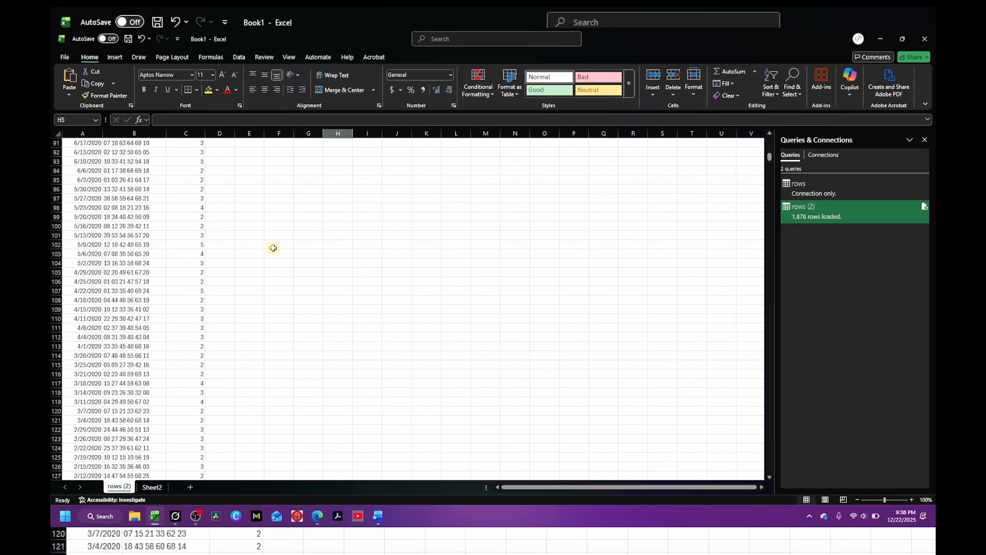
scroll(274, 247, up, 20)
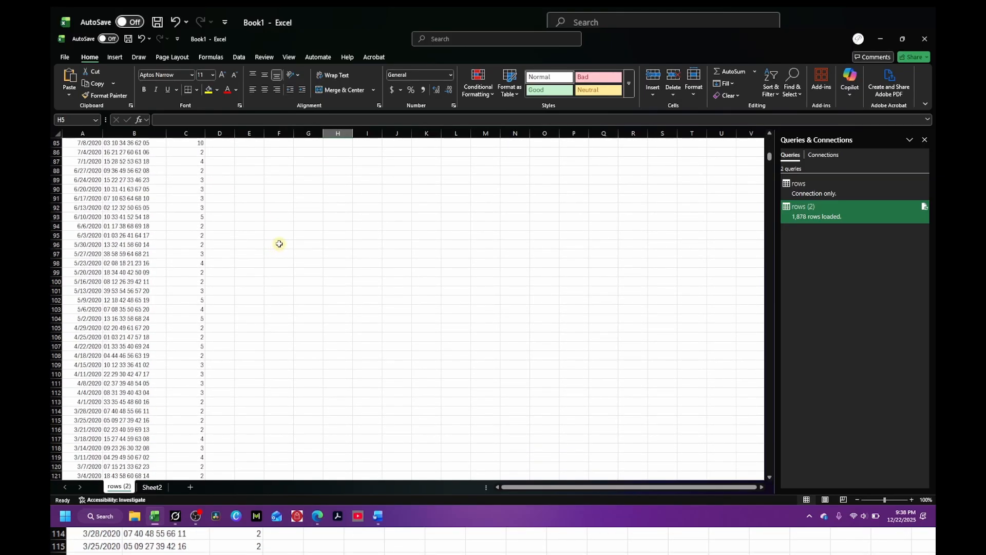
scroll(279, 244, up, 13)
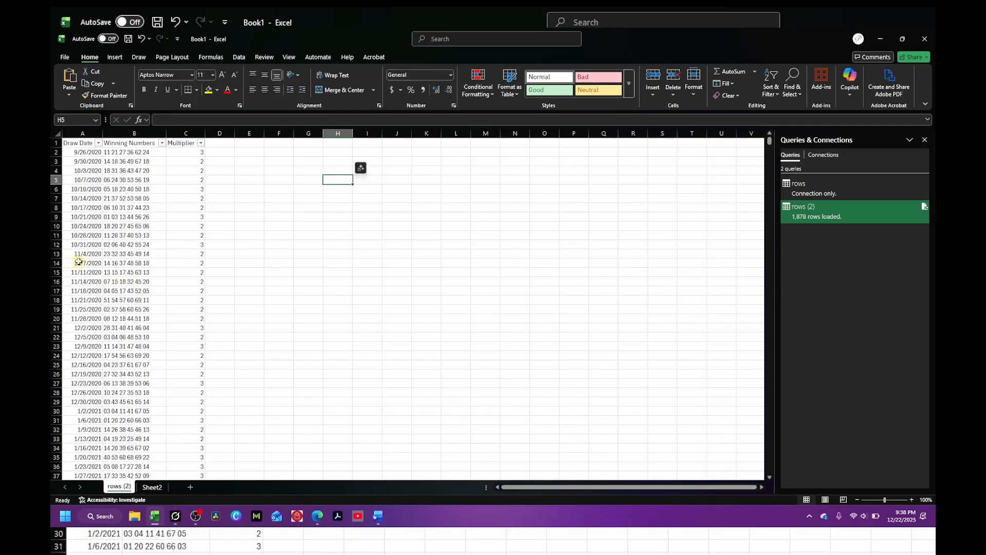
drag(77, 264, 239, 263)
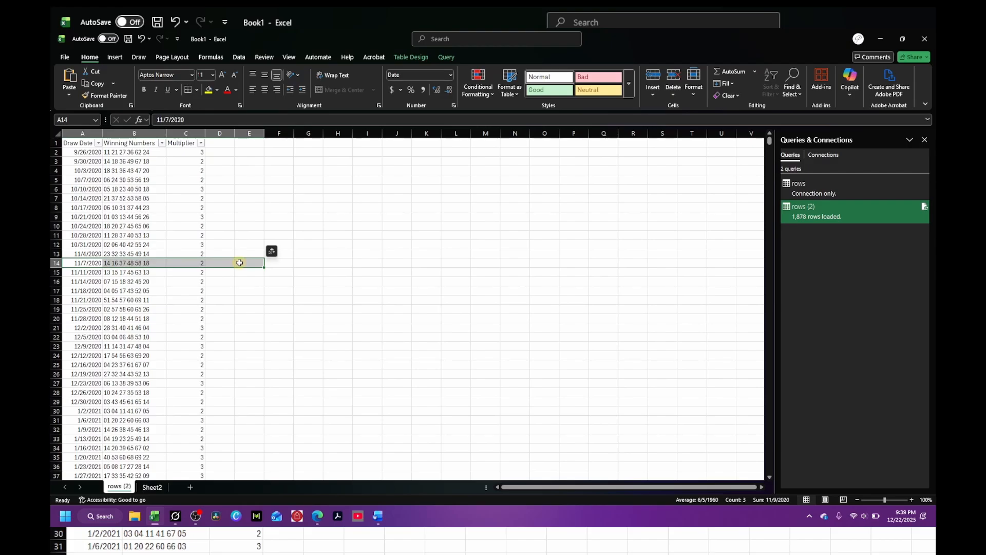
key(Delete)
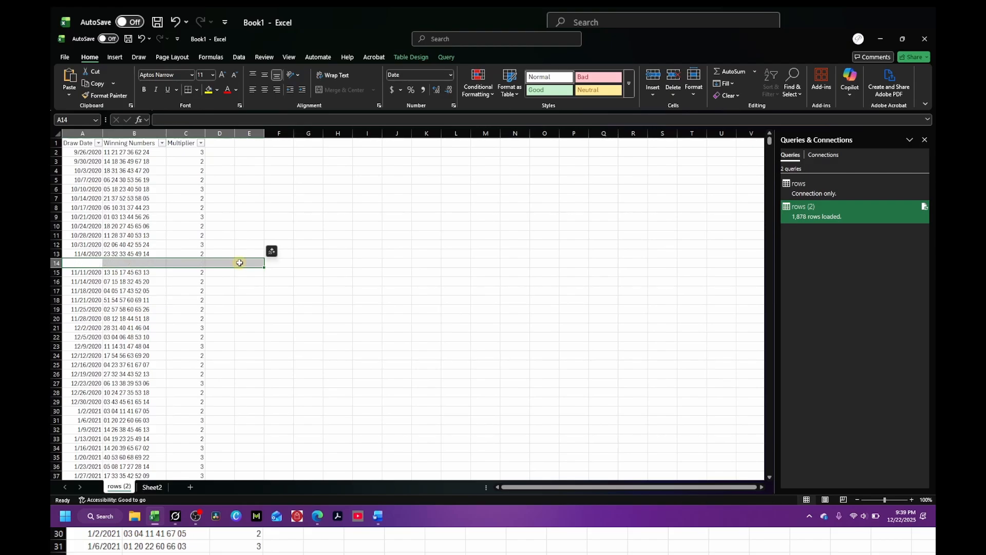
click(301, 277)
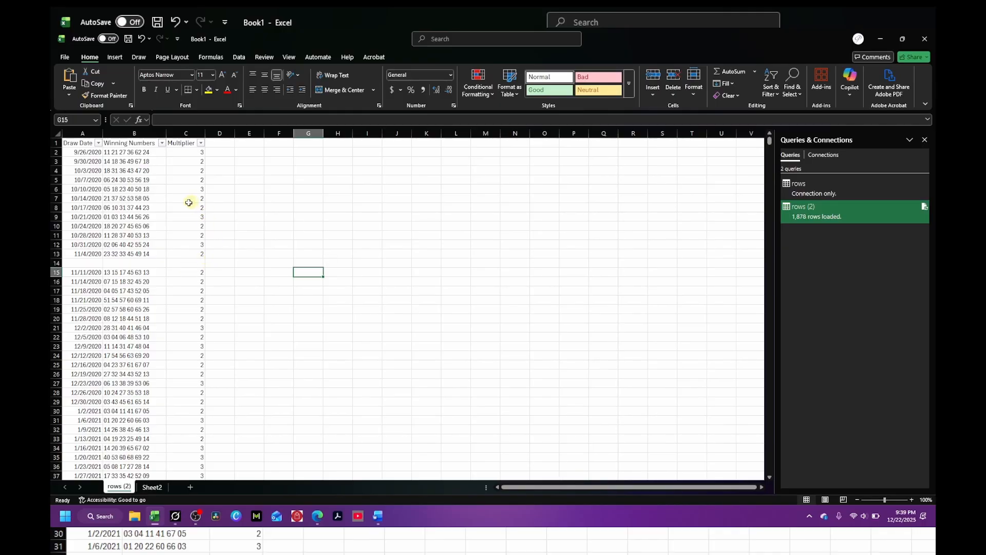
Step: Clear the contents of the 11/11/2020 draw record in row 15 of the table
click(98, 143)
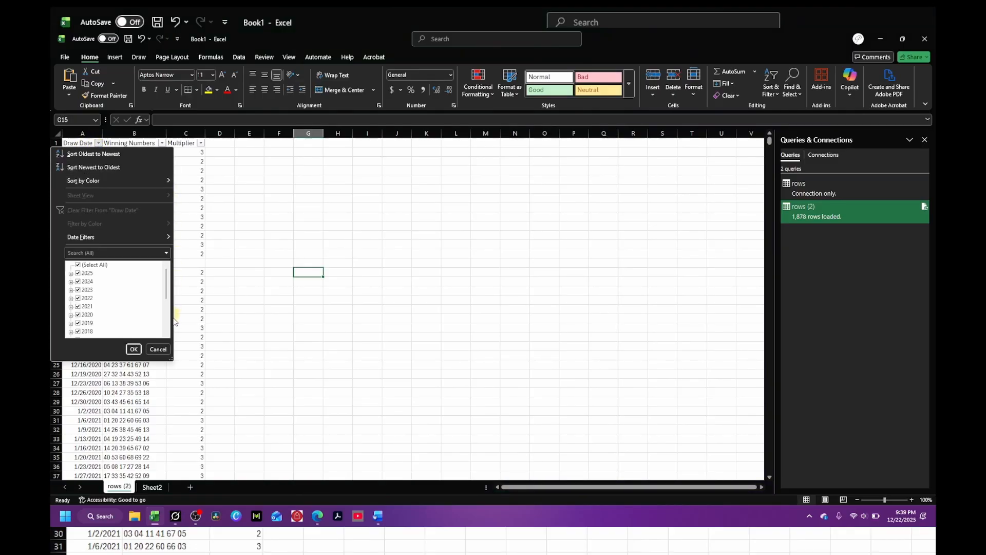
click(158, 349)
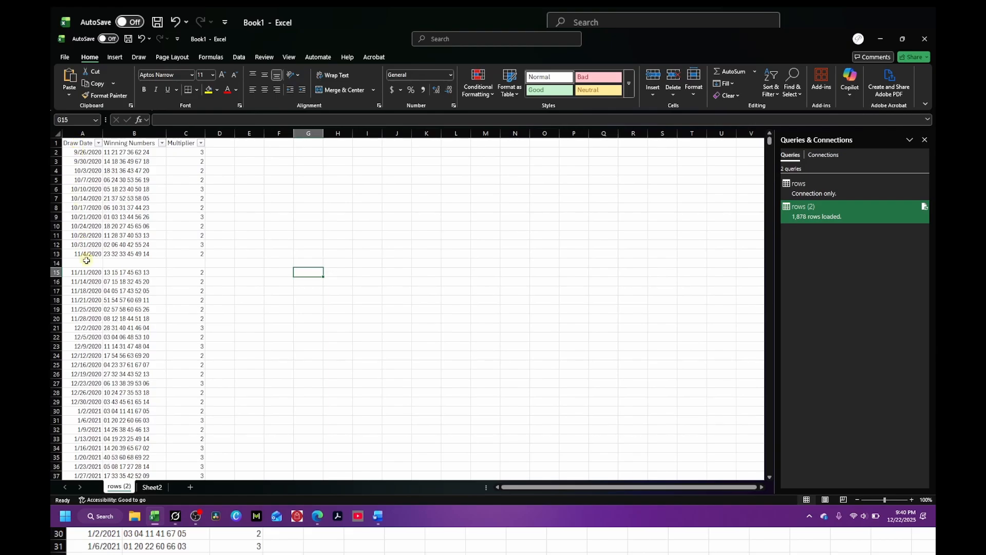
drag(82, 272, 193, 271)
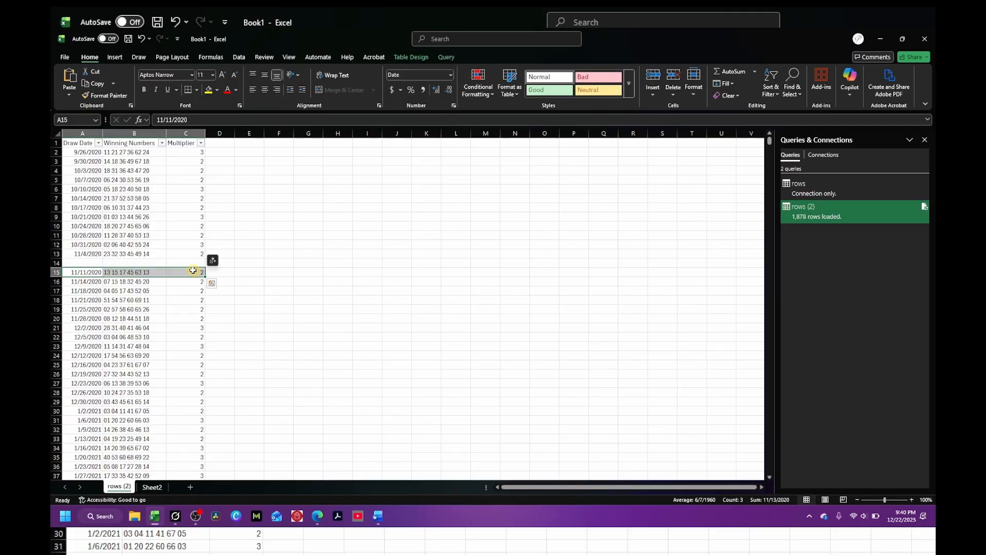
key(Delete)
click(260, 271)
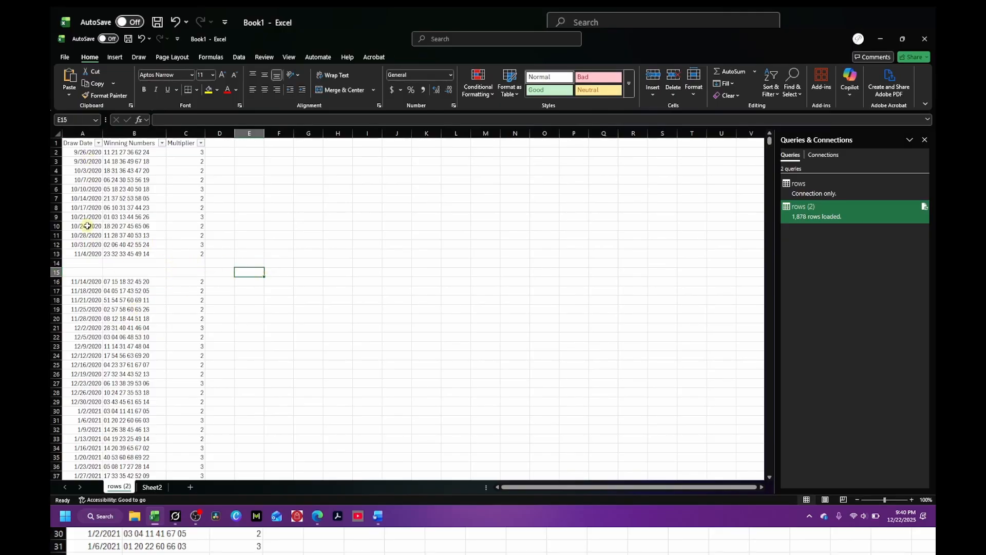
Step: Delete the two emptied table rows 14 and 15
click(76, 142)
drag(76, 143, 188, 252)
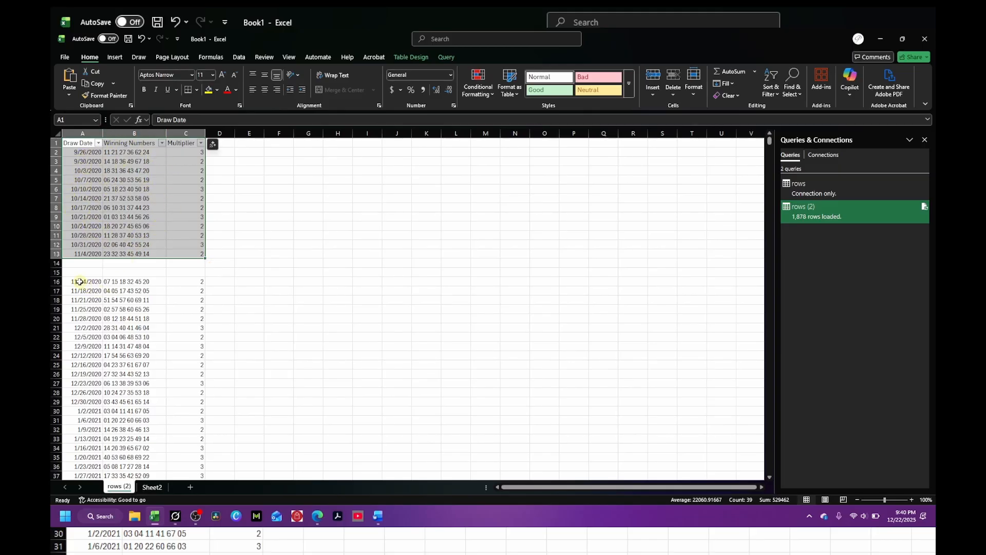
drag(78, 282, 187, 462)
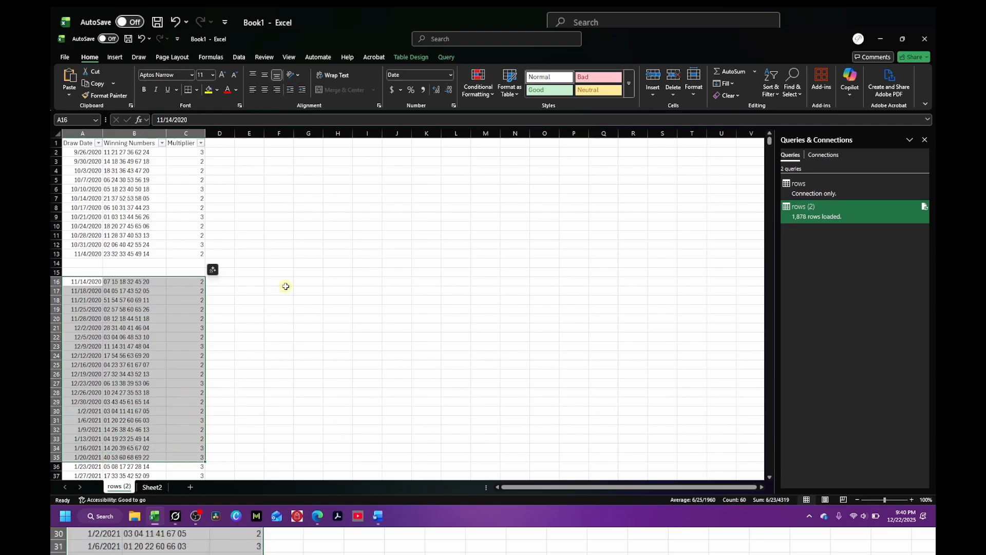
drag(286, 288, 284, 308)
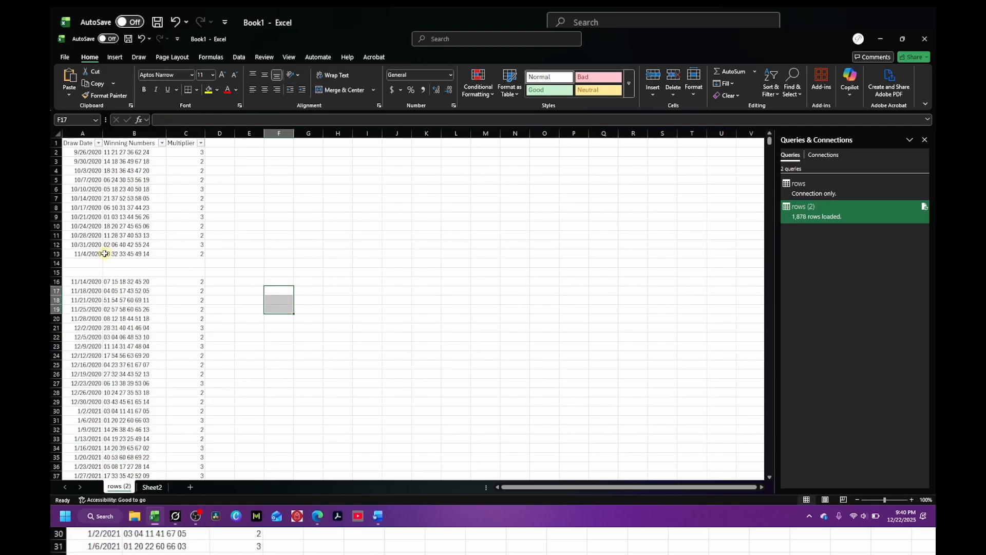
drag(61, 263, 58, 273)
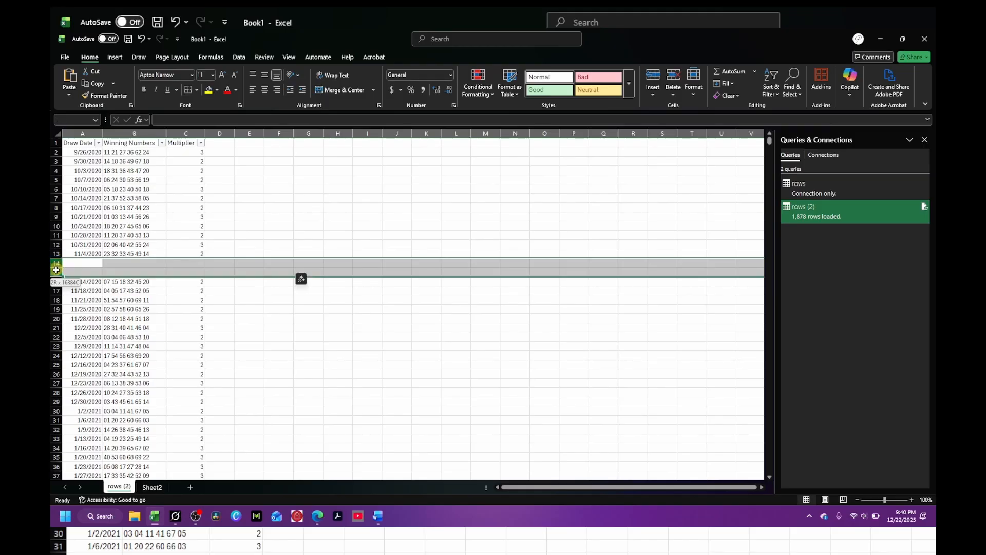
right_click(58, 272)
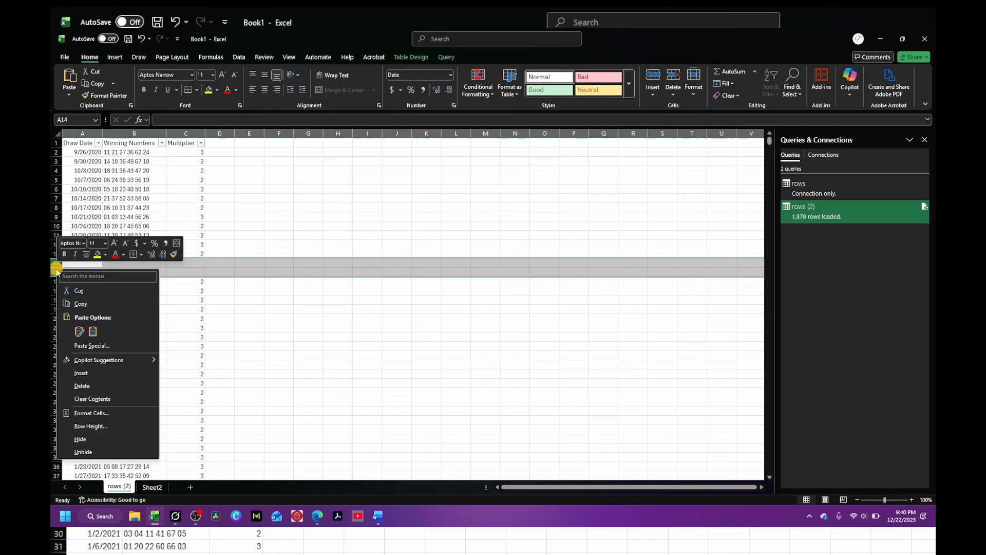
click(82, 386)
click(306, 315)
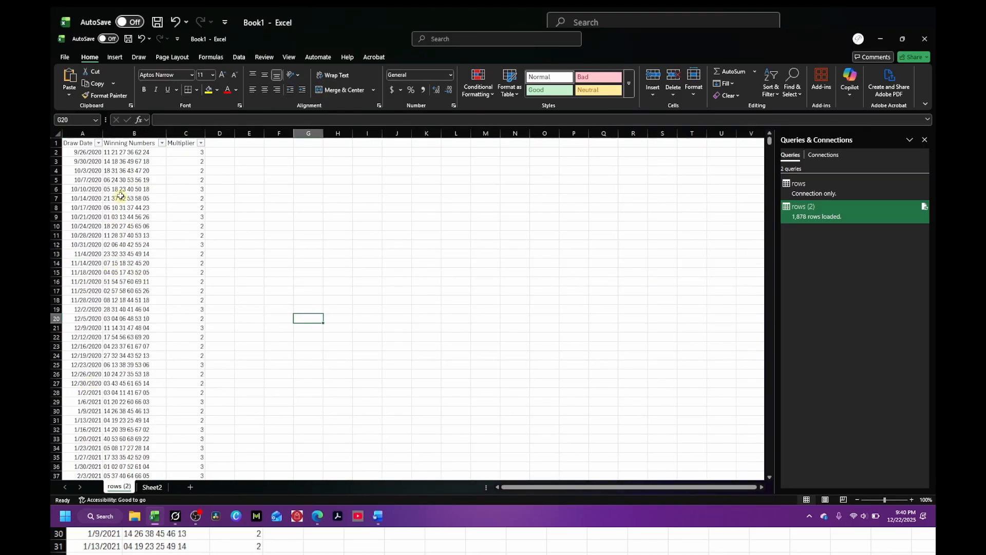
Step: Clear the 10/28/2020 draw date in cell A11 and enter 0 in its place
click(96, 235)
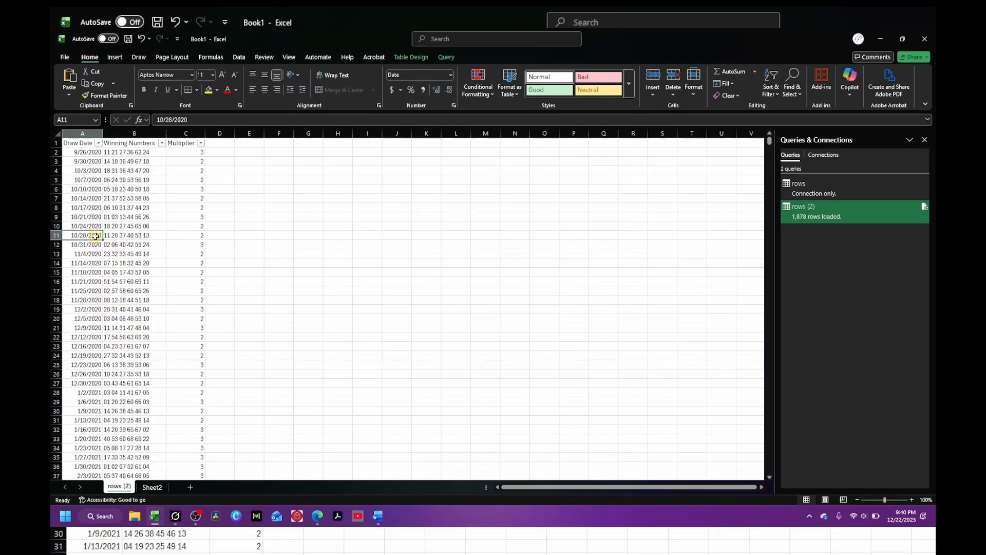
key(Delete)
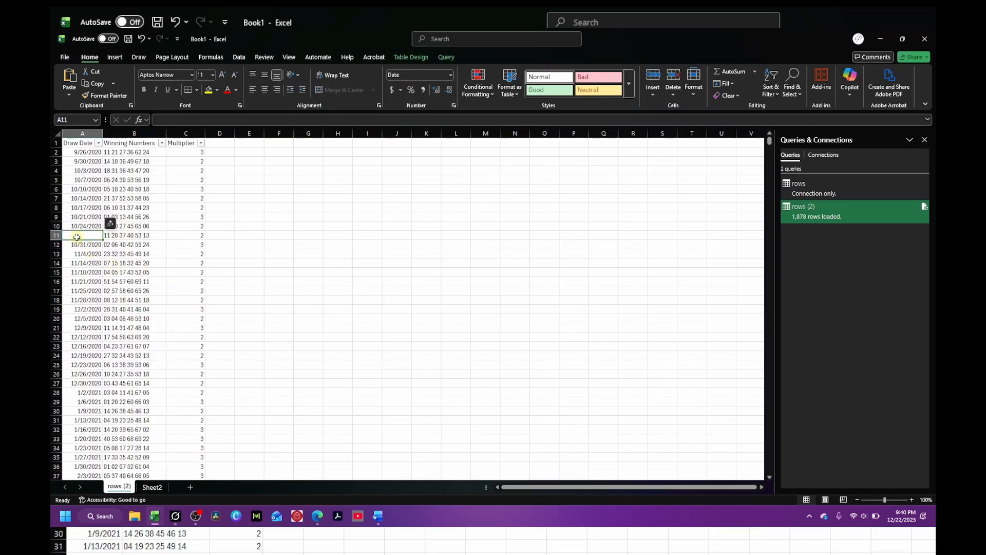
click(119, 235)
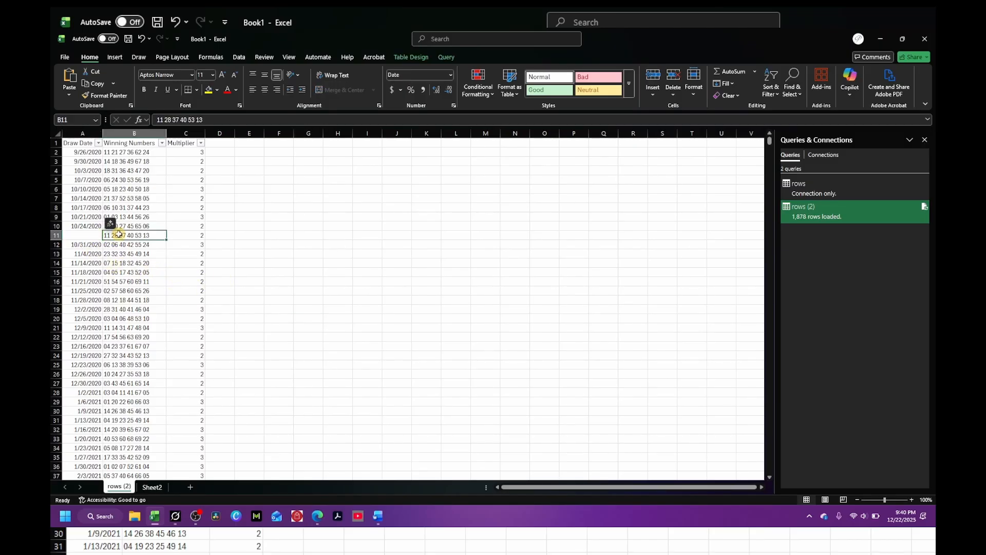
click(78, 236)
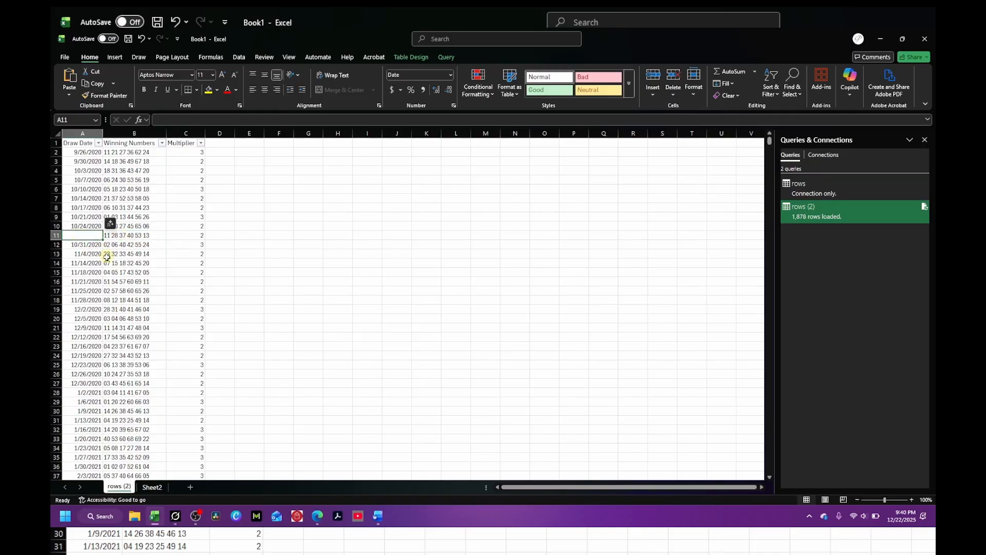
text(0)
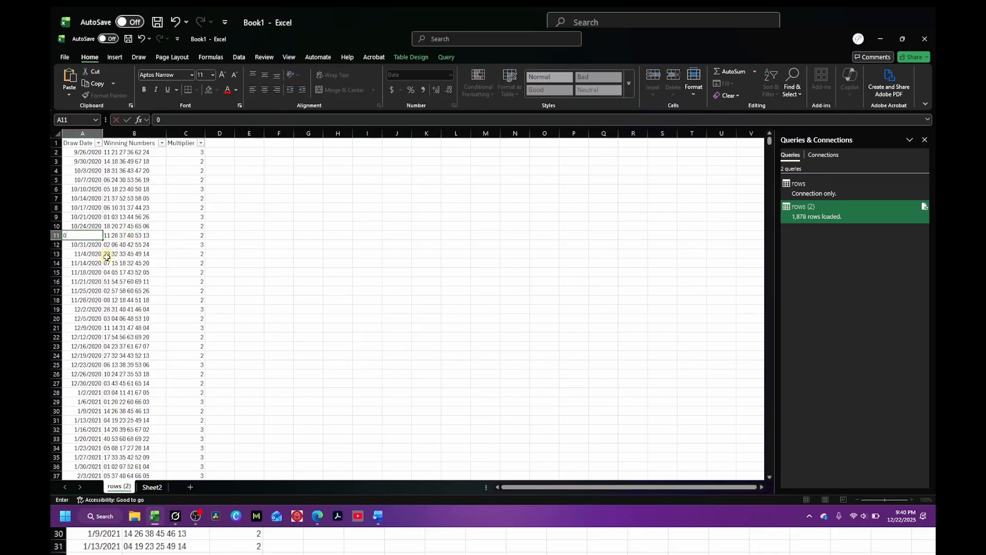
key(Return)
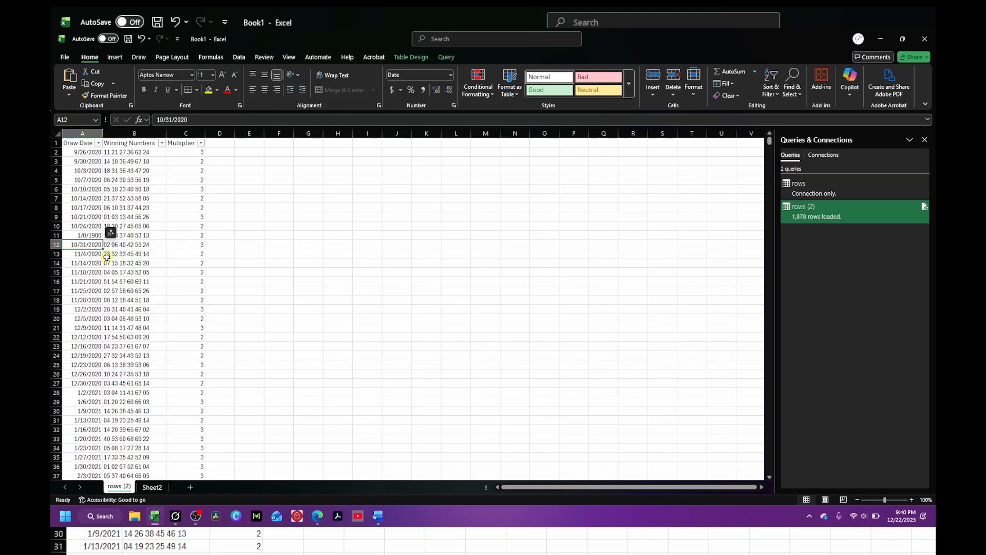
Step: Enter N/A as the draw date in cell A11
key(Up)
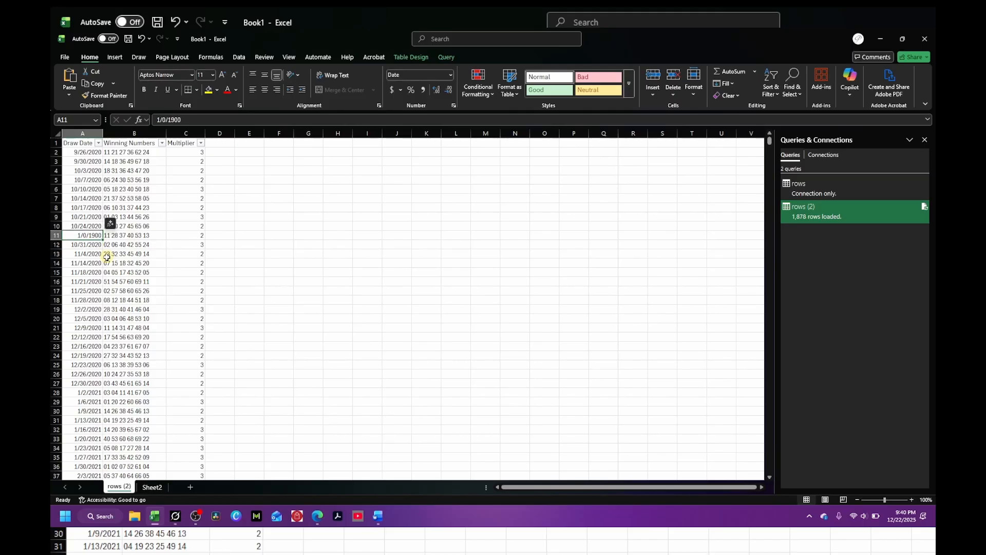
text(N/A)
key(Return)
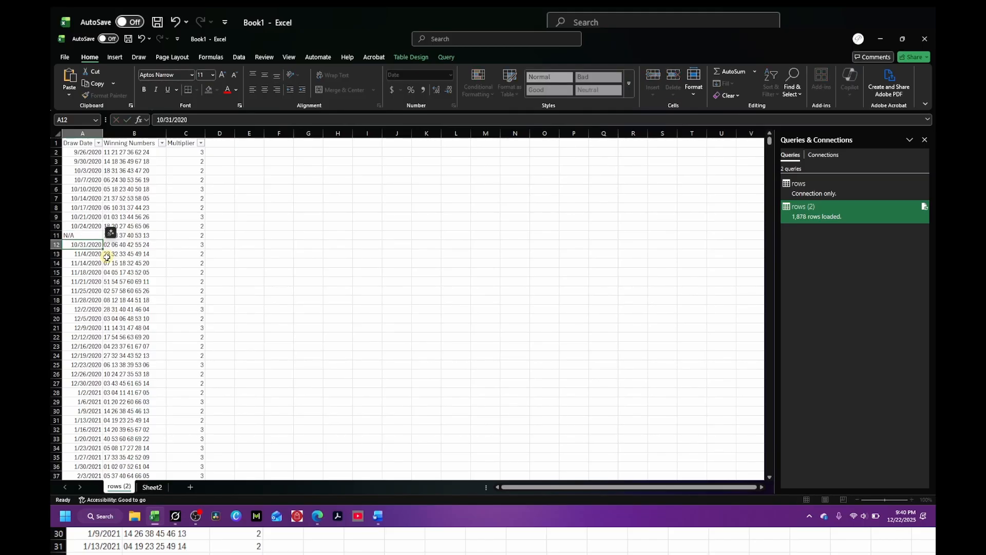
click(305, 253)
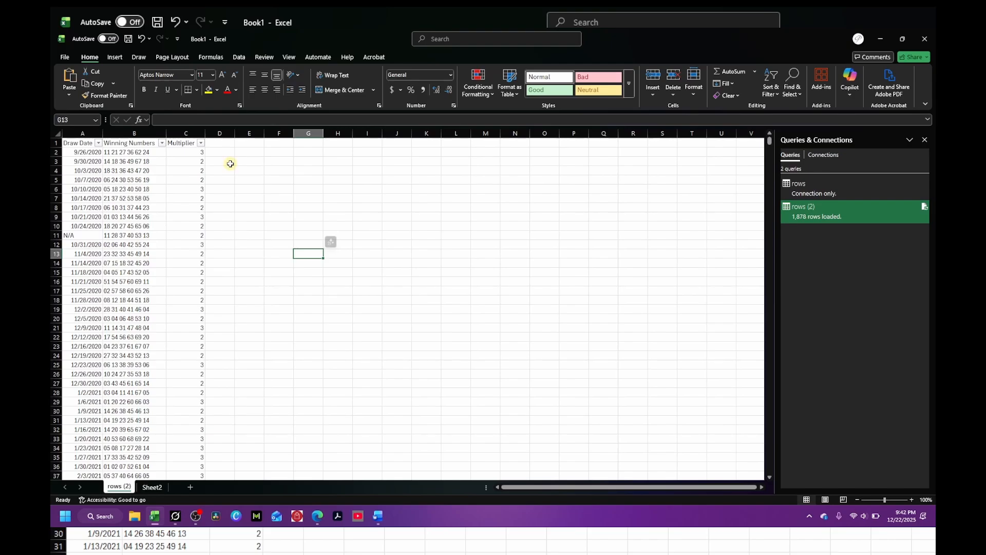
Step: Refresh all workbook queries to reload the original source data into the table
click(268, 180)
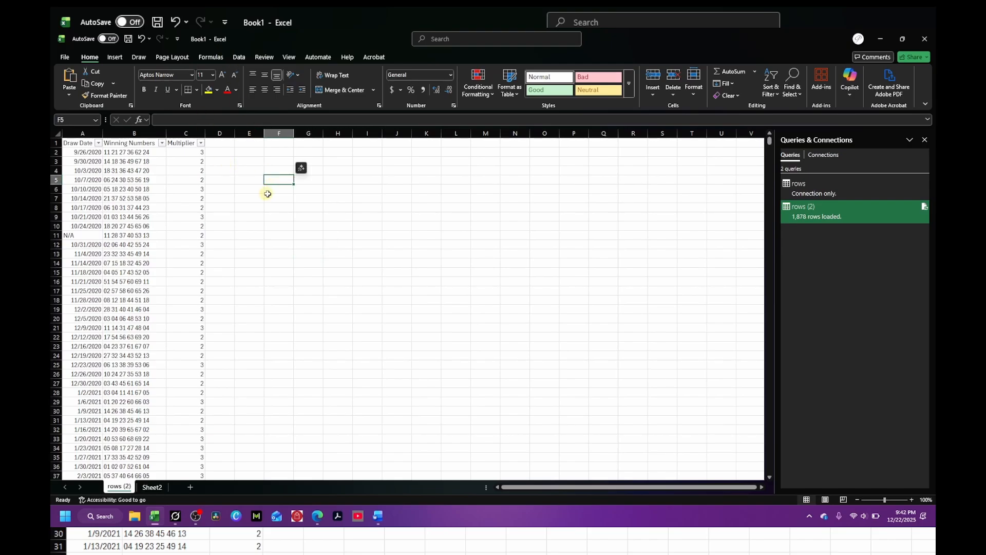
click(239, 57)
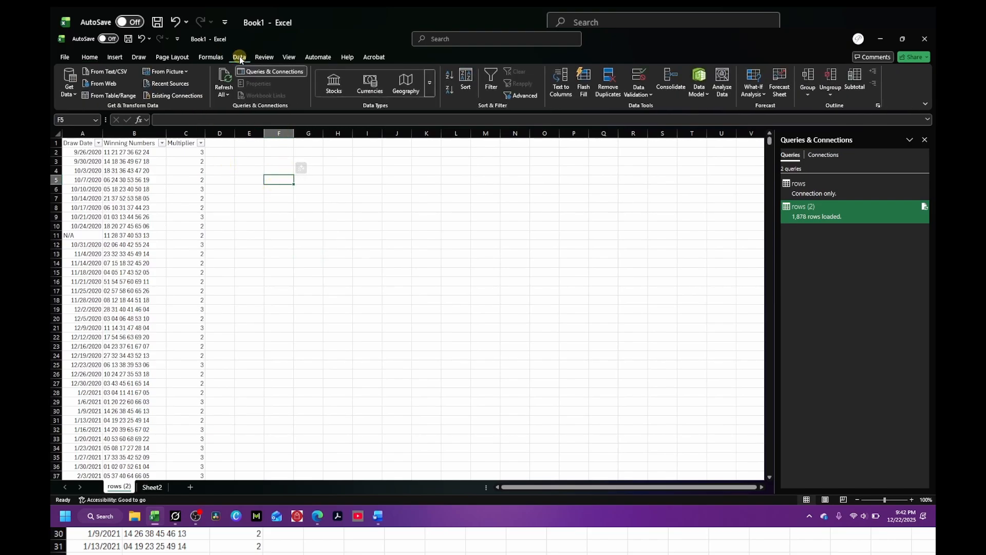
click(224, 77)
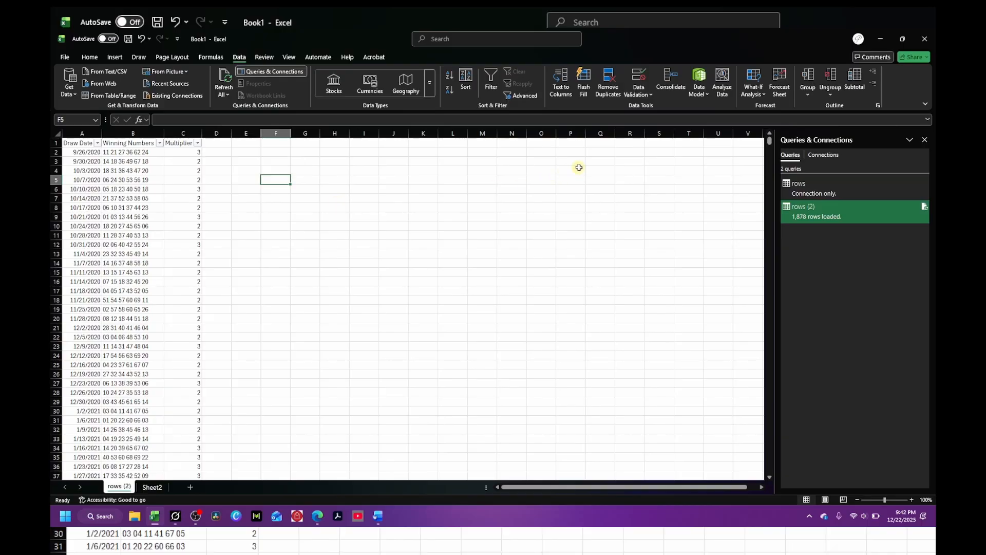
click(705, 95)
click(703, 96)
click(225, 77)
Step: Delete the rows (2) worksheet holding the loaded query table
click(151, 491)
right_click(121, 488)
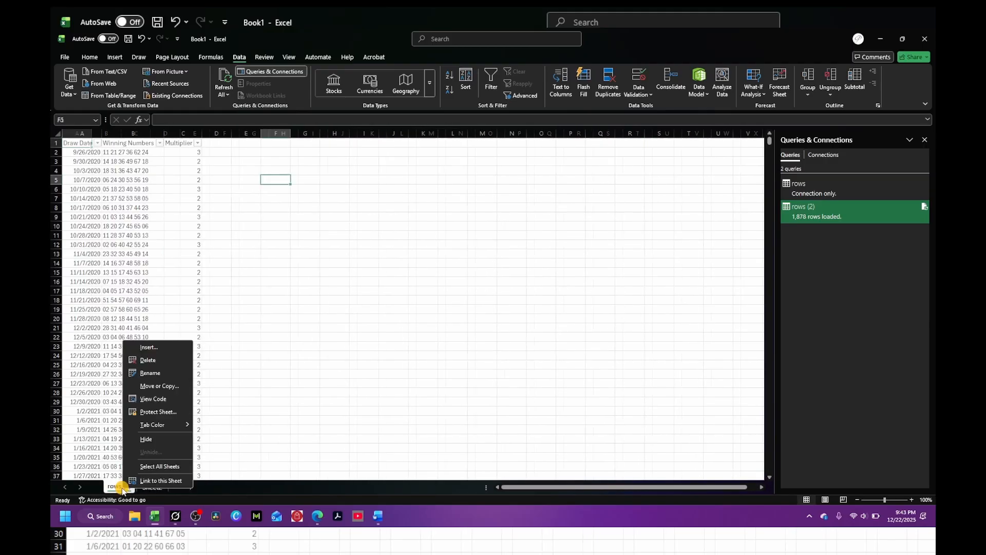
click(149, 361)
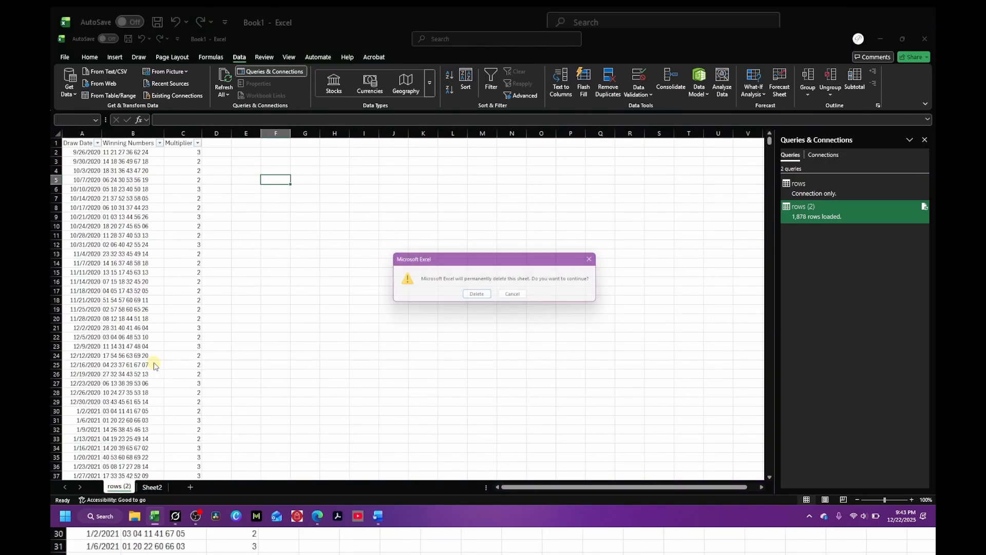
click(476, 298)
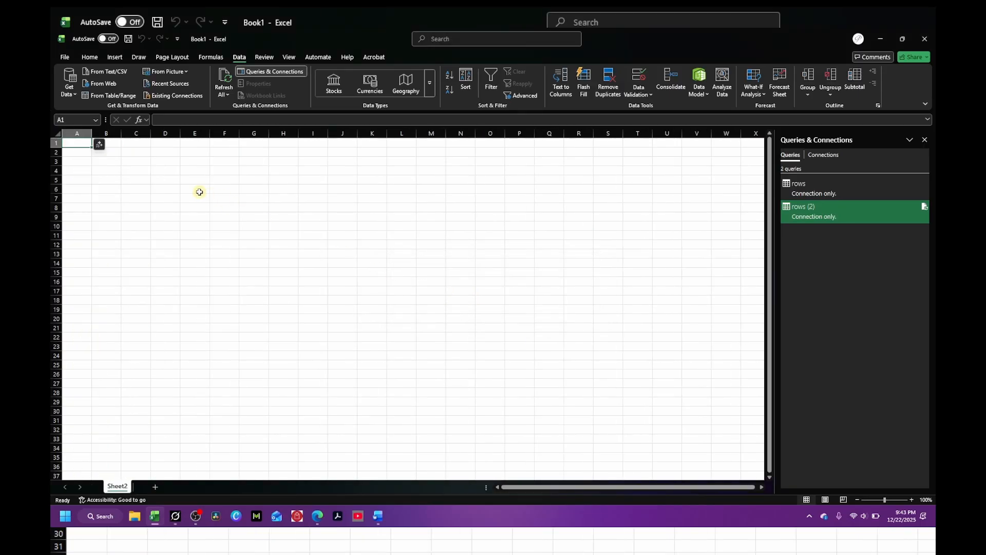
Step: Paste the copied employee CSV text into column B starting at cell B4
drag(226, 189, 408, 189)
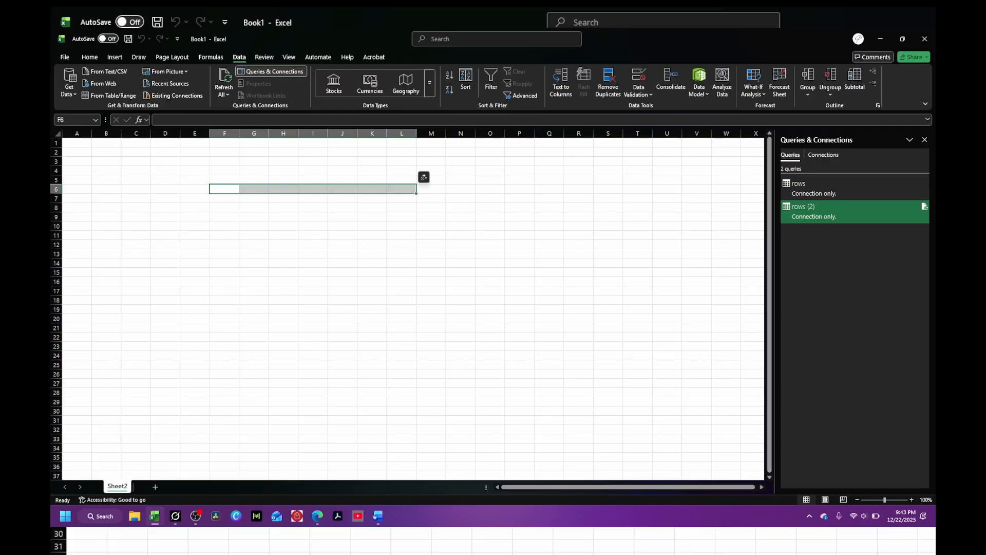
key(alt+Tab)
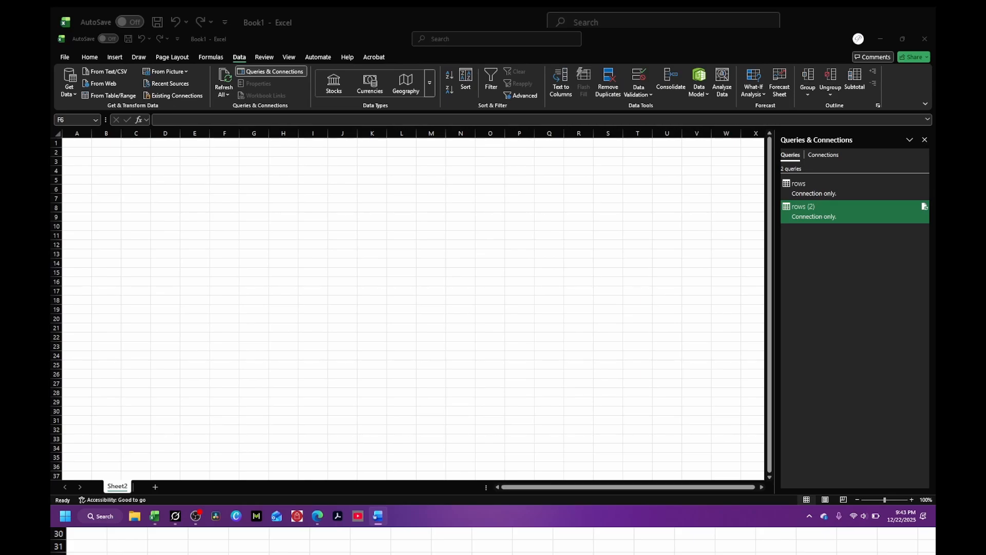
key(alt+Tab)
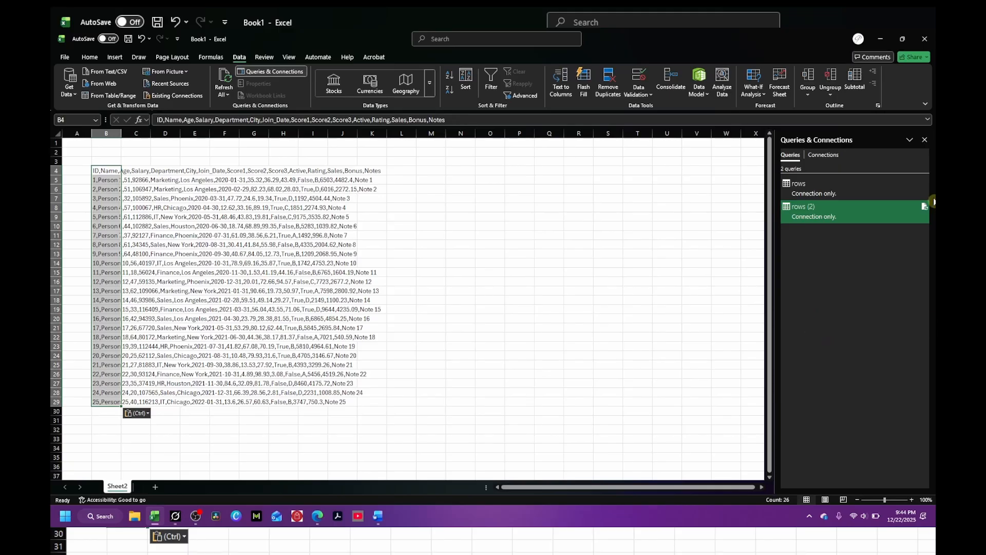
Step: Close the Queries & Connections pane and resize column B to a narrow width
click(925, 139)
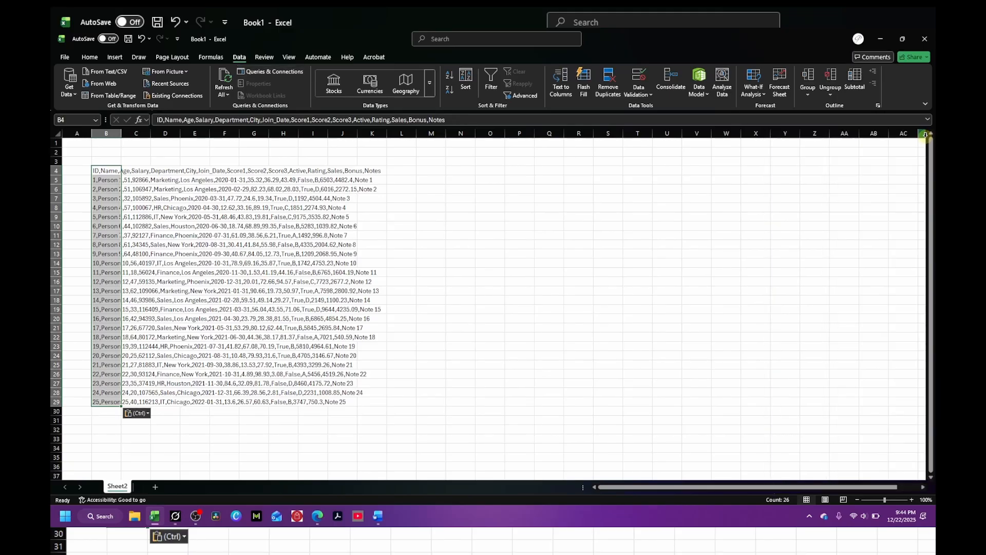
double_click(122, 134)
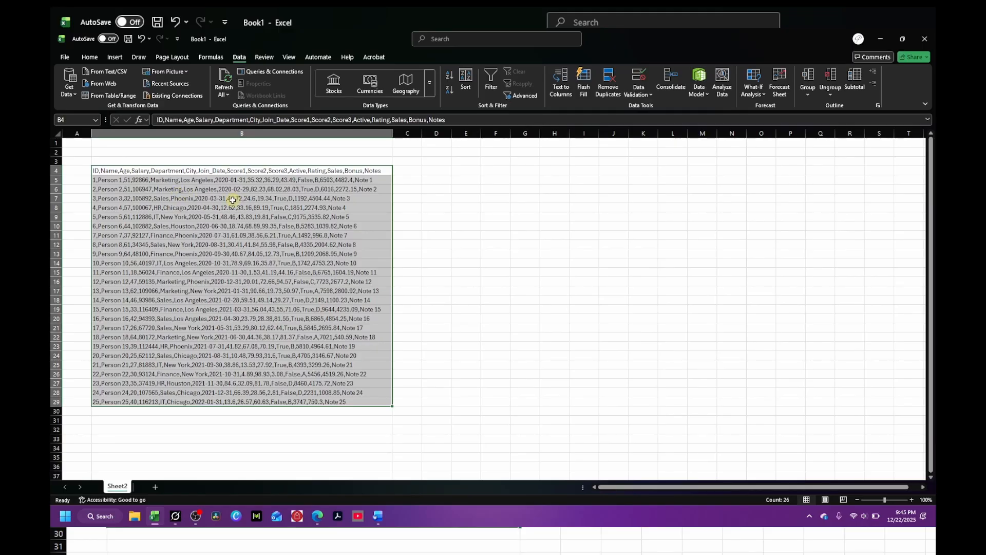
drag(392, 133, 138, 144)
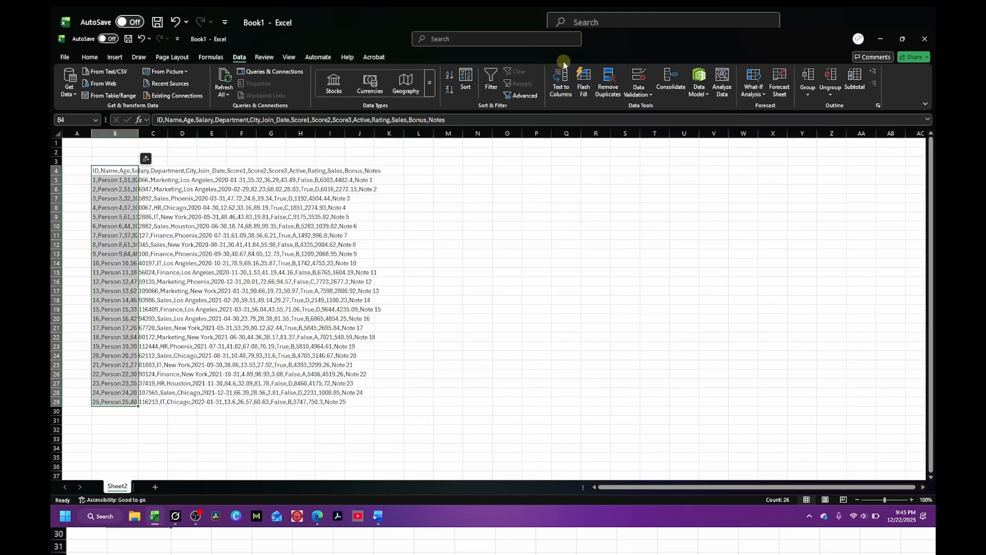
Step: Start Text to Columns on the pasted data as delimited text and choose comma as the only delimiter
click(563, 90)
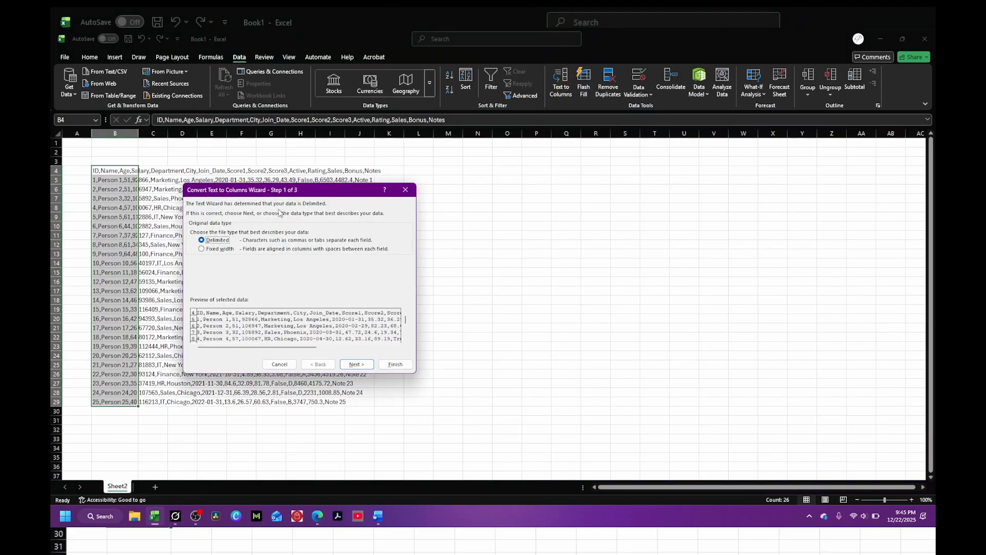
drag(322, 193, 534, 154)
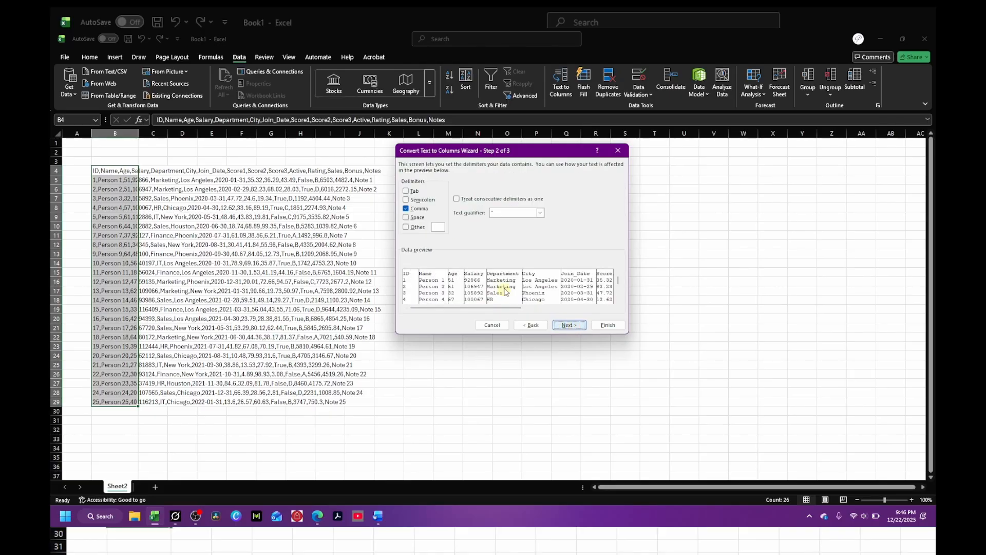
click(406, 200)
click(405, 200)
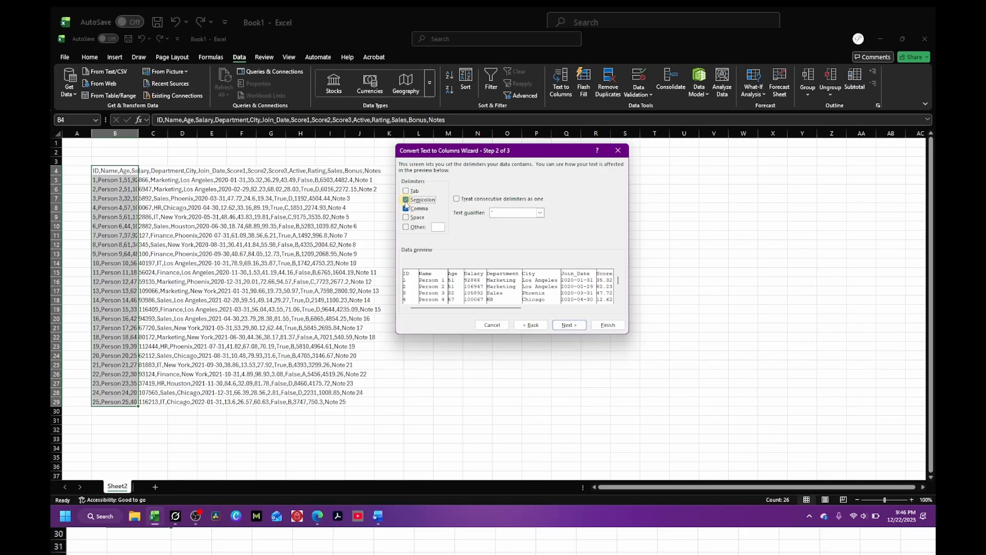
click(406, 208)
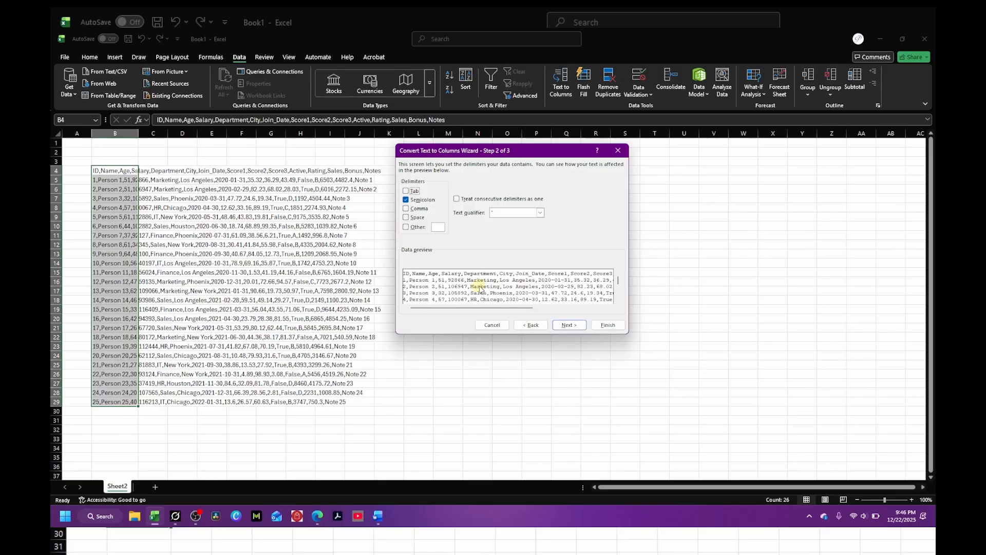
click(406, 200)
click(406, 208)
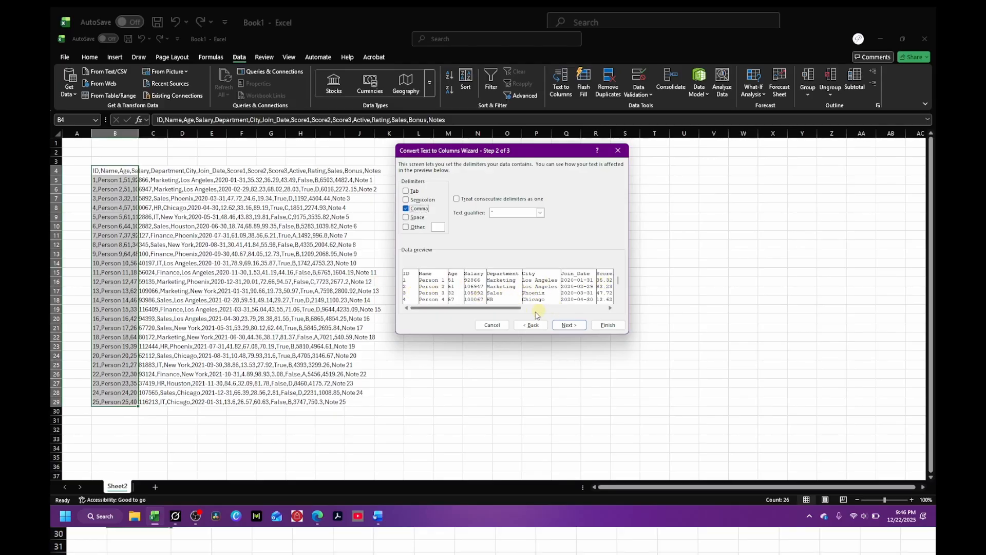
Step: Finish splitting the pasted text into separate columns with General format at destination $B$4
click(611, 308)
click(611, 308)
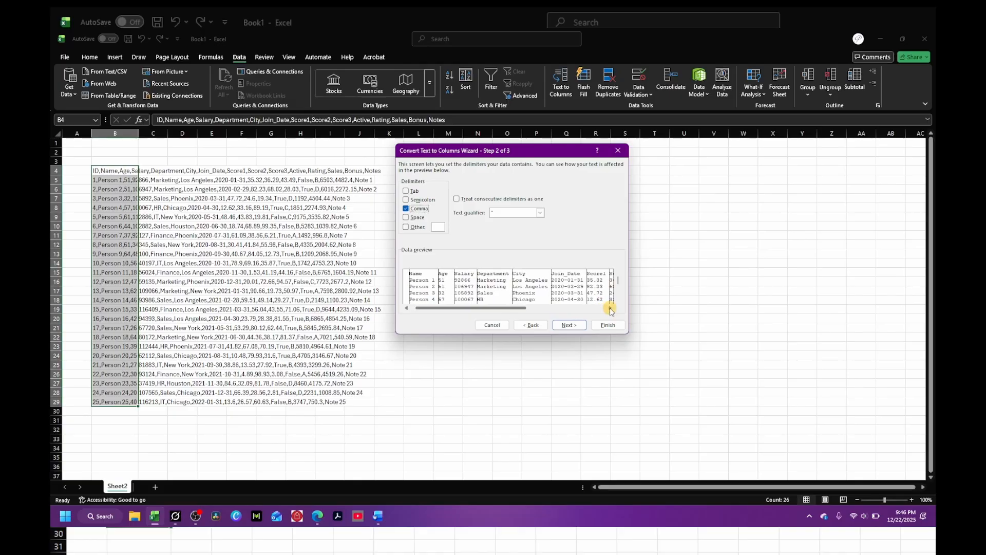
click(609, 308)
click(609, 307)
click(609, 307)
click(609, 307)
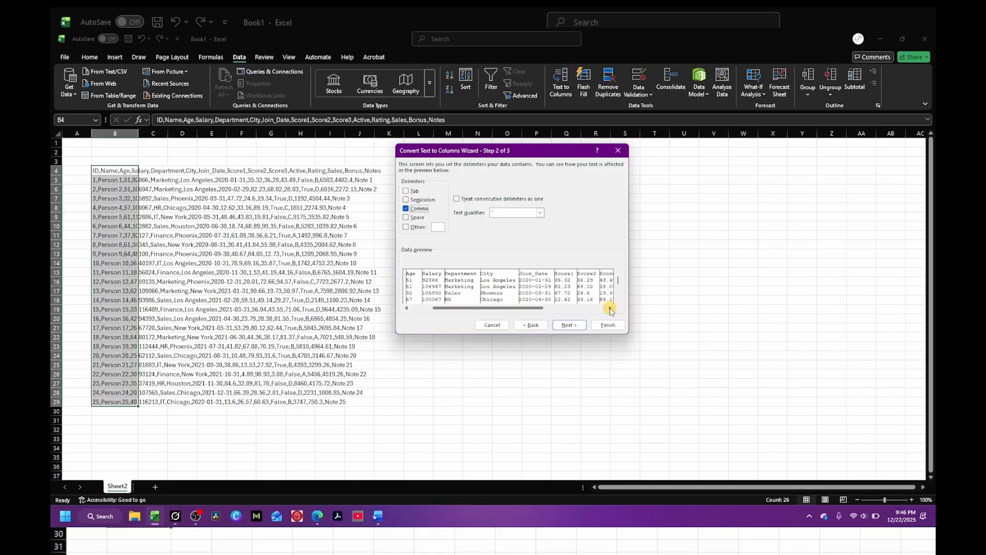
click(609, 307)
click(610, 307)
click(609, 307)
click(610, 307)
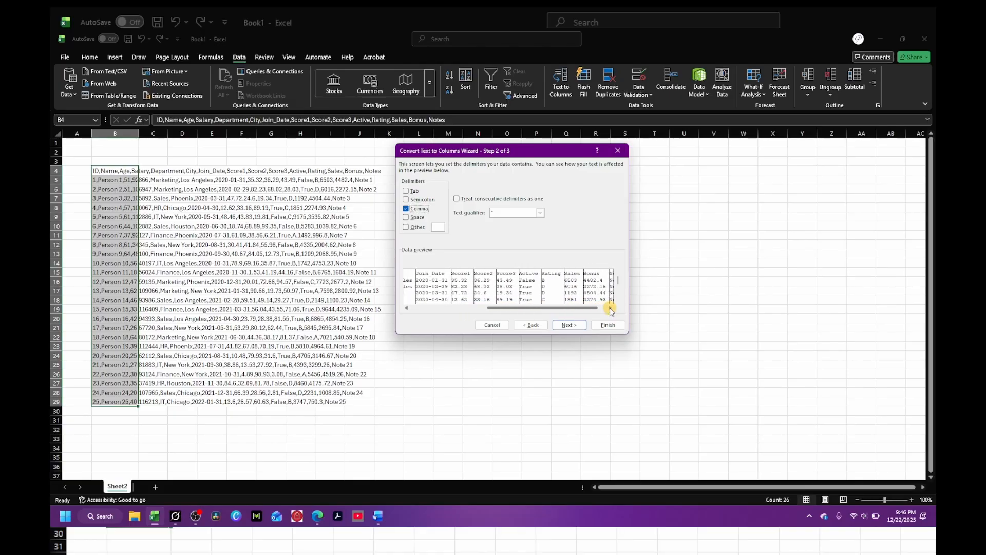
click(609, 308)
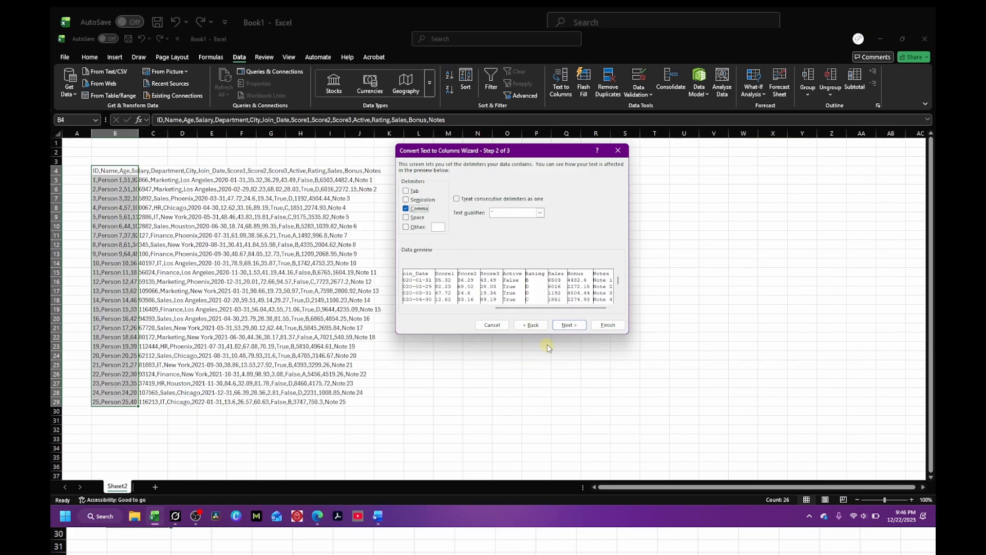
click(570, 325)
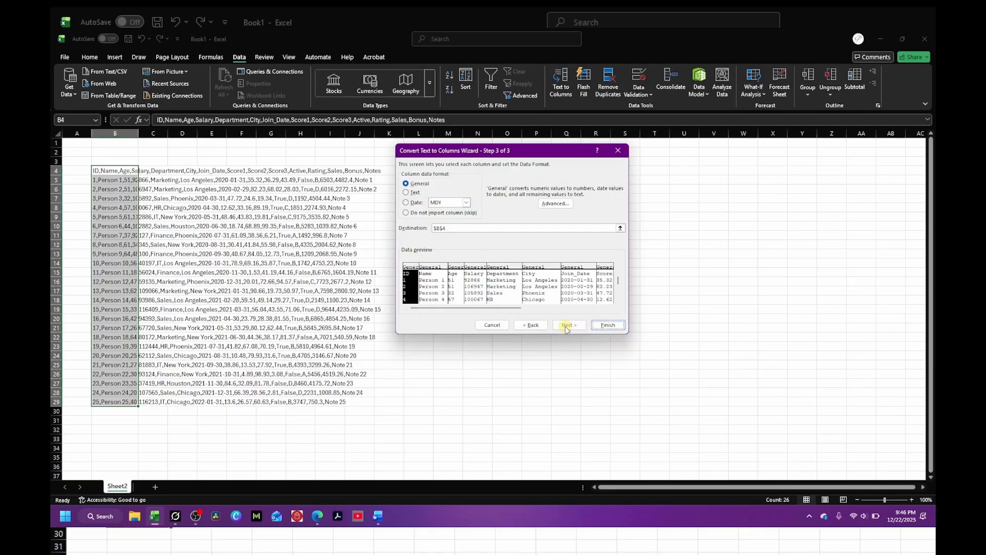
click(608, 325)
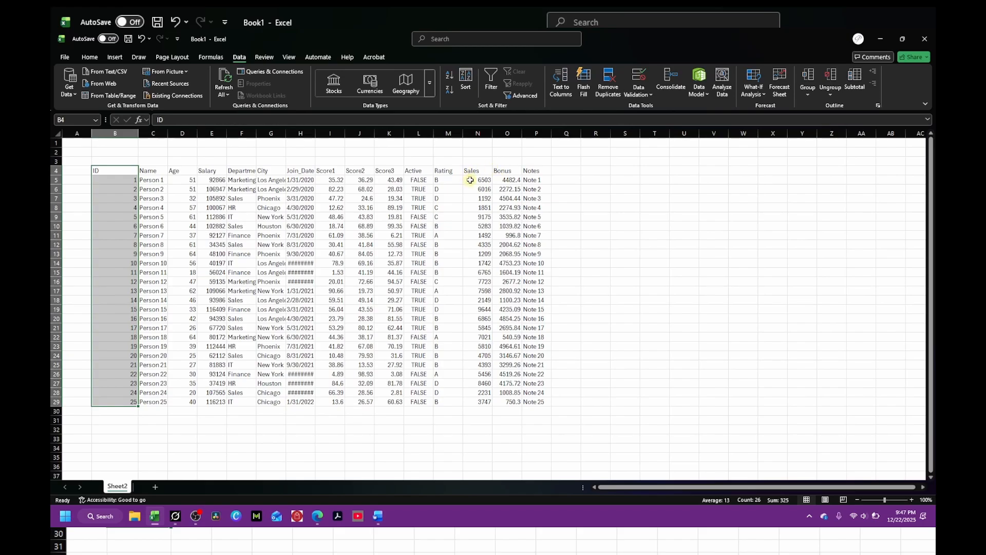
Step: Format the Sales and Bonus values in N5:O29 as Accounting with no decimal places
drag(477, 180, 514, 402)
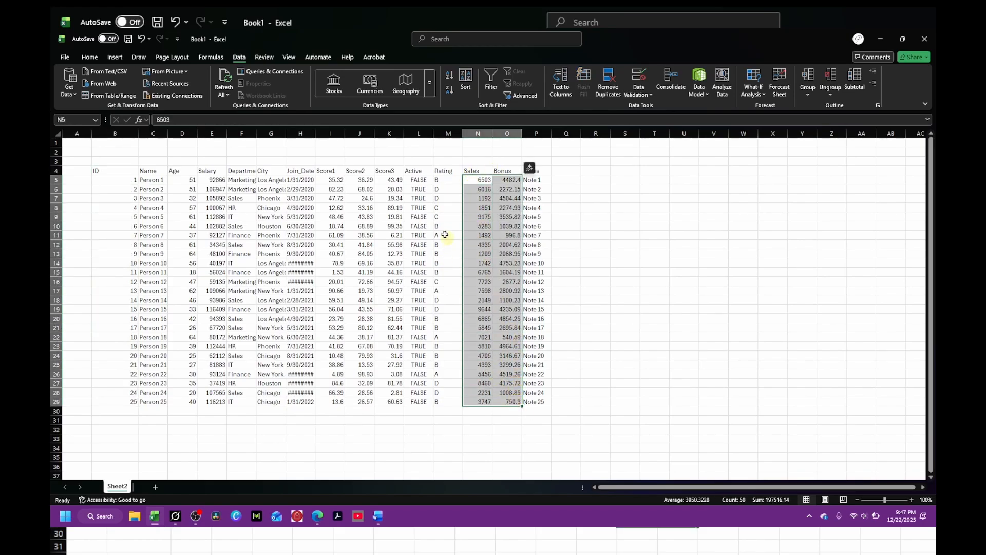
click(90, 57)
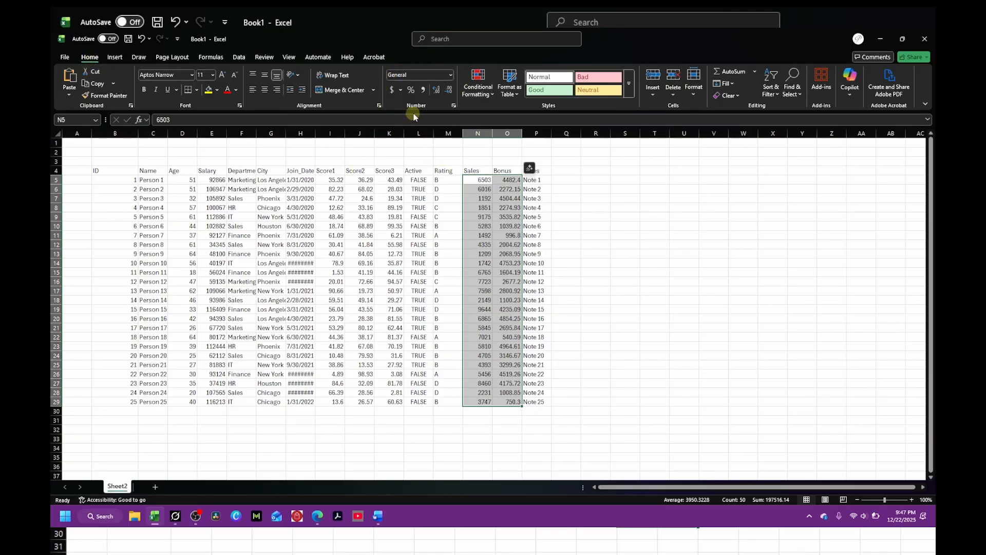
click(392, 90)
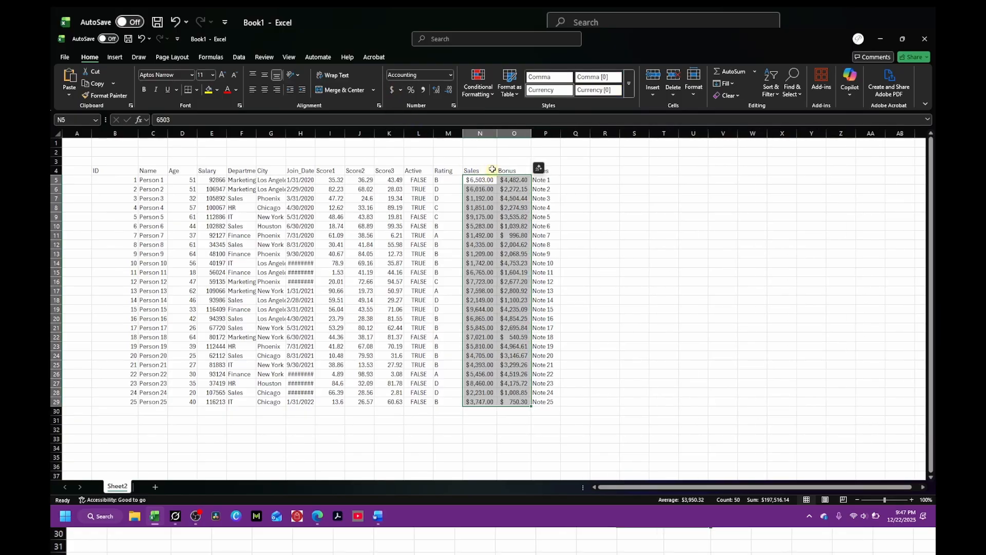
click(450, 94)
click(450, 93)
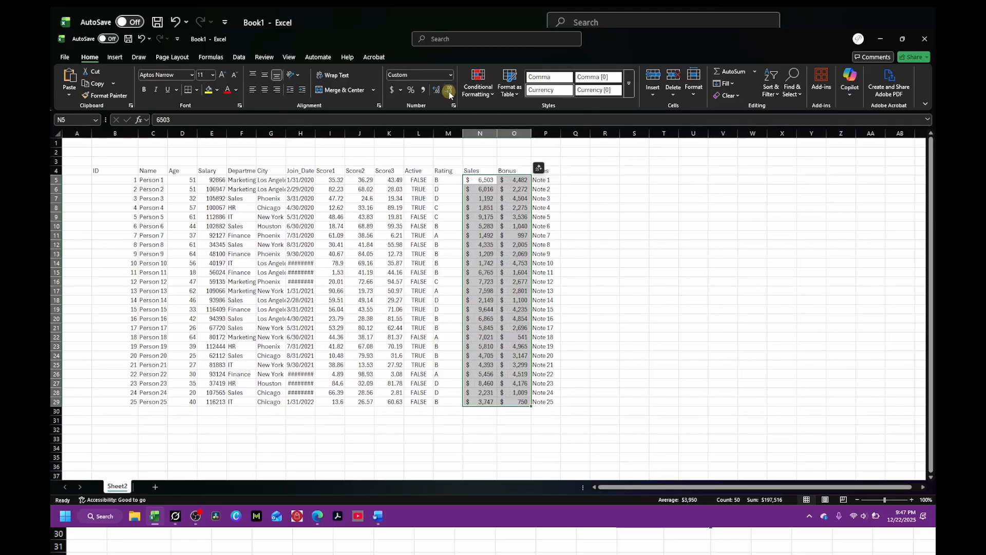
click(659, 286)
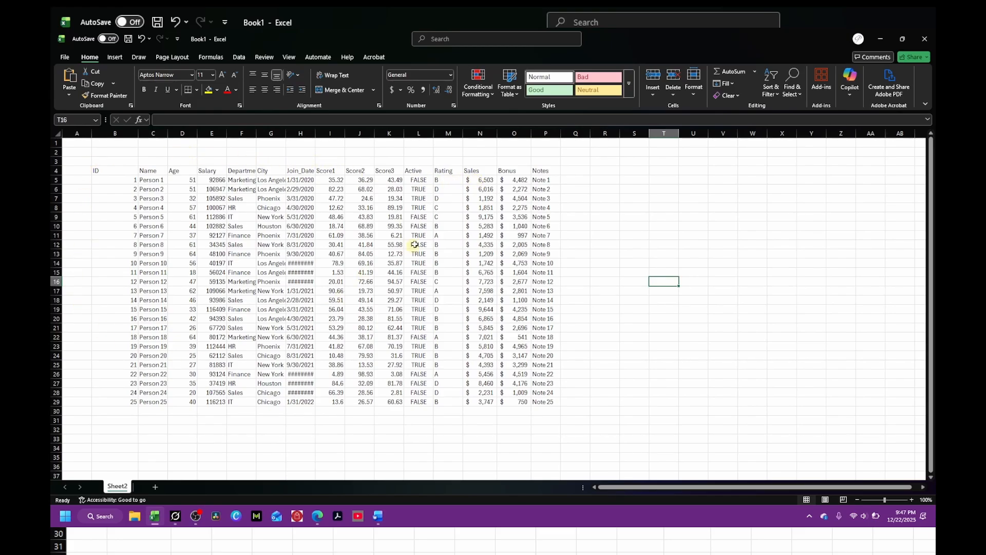
Step: Set the Score1 to Score3 values in I5:K29 to show zero decimal places
drag(325, 179, 400, 402)
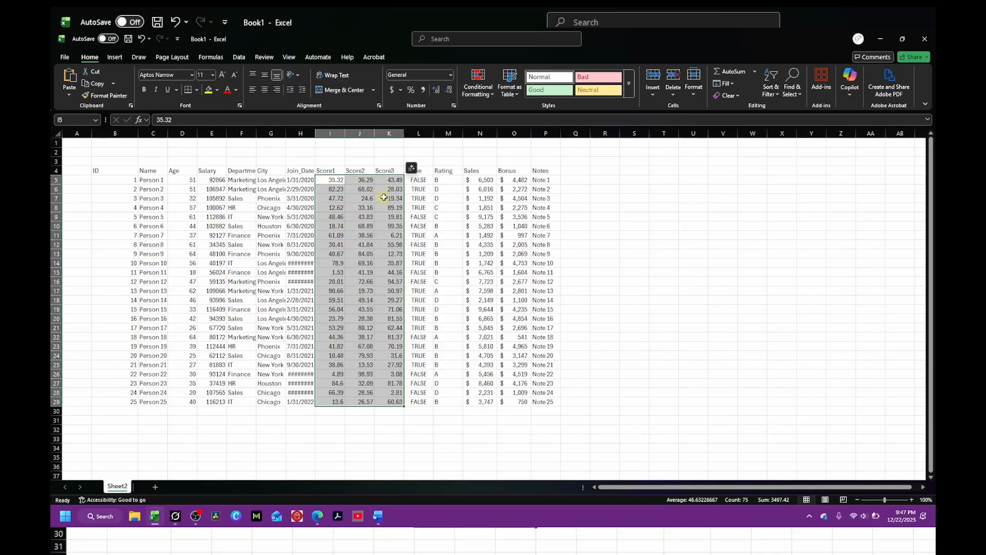
click(450, 90)
click(450, 91)
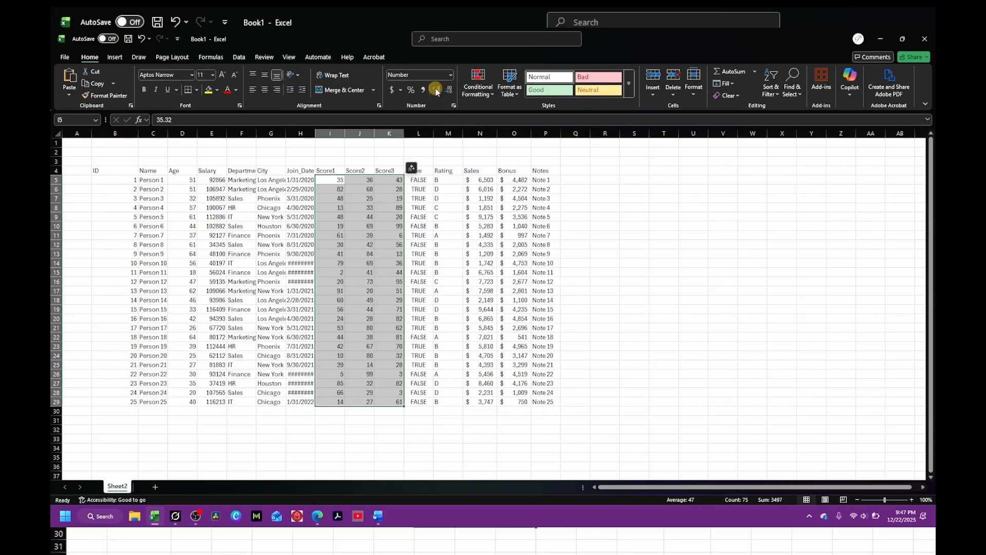
click(437, 90)
click(436, 91)
click(436, 91)
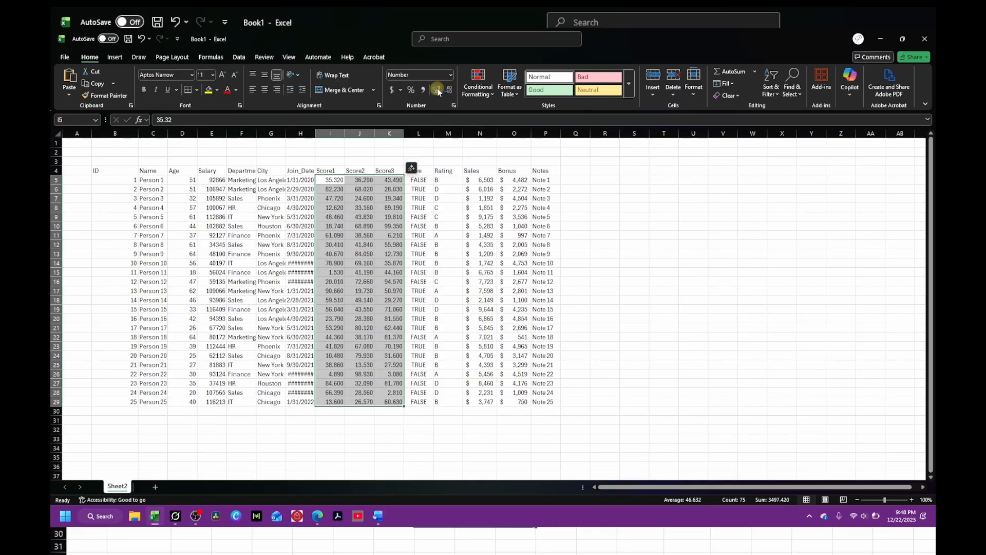
click(450, 90)
click(450, 90)
click(450, 90)
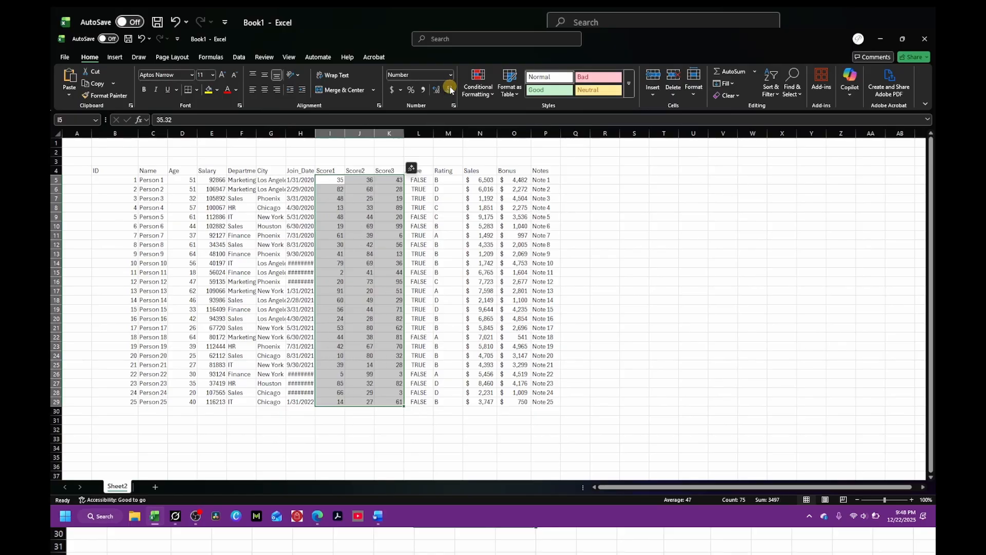
click(634, 309)
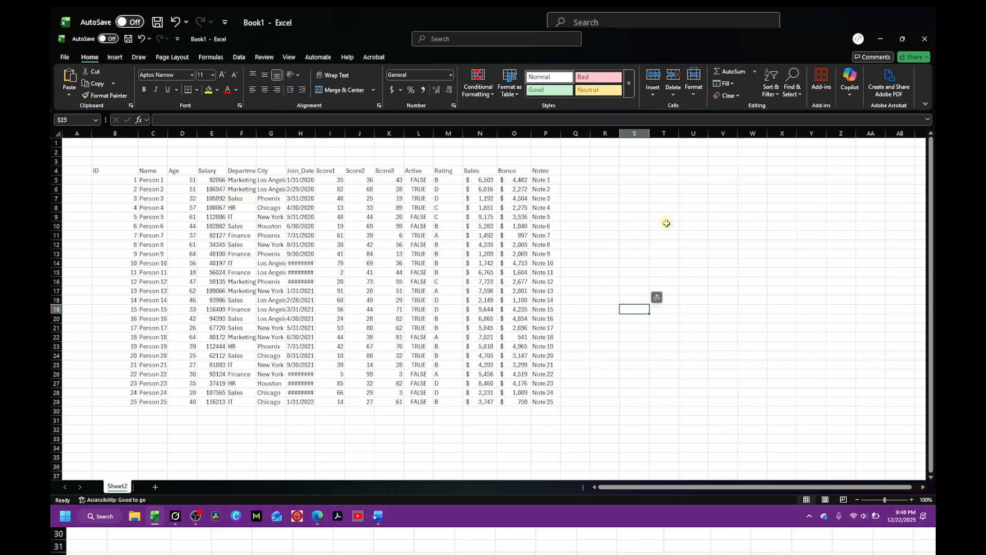
Step: Enter the title Employee Information in cell B3 above the table headers
click(150, 181)
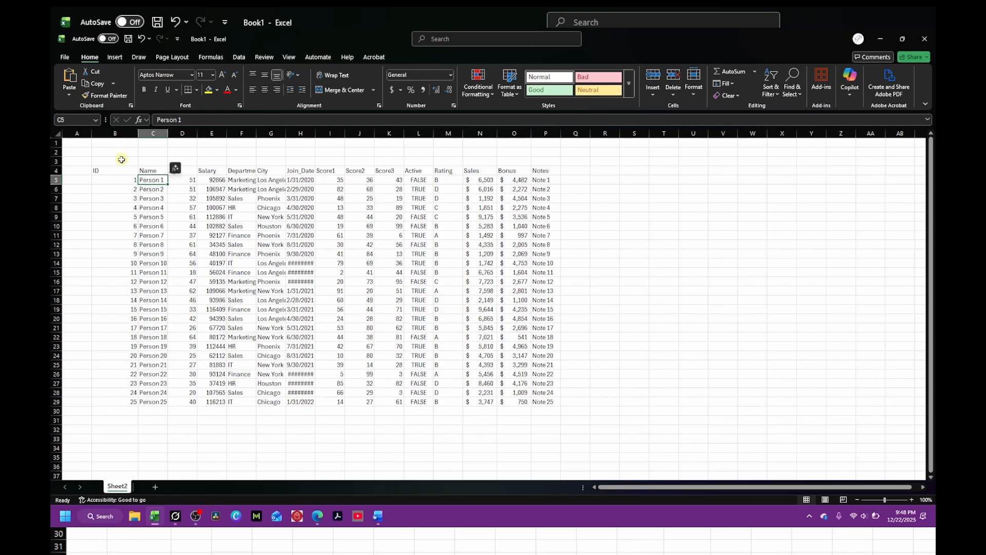
click(138, 161)
drag(137, 160, 534, 159)
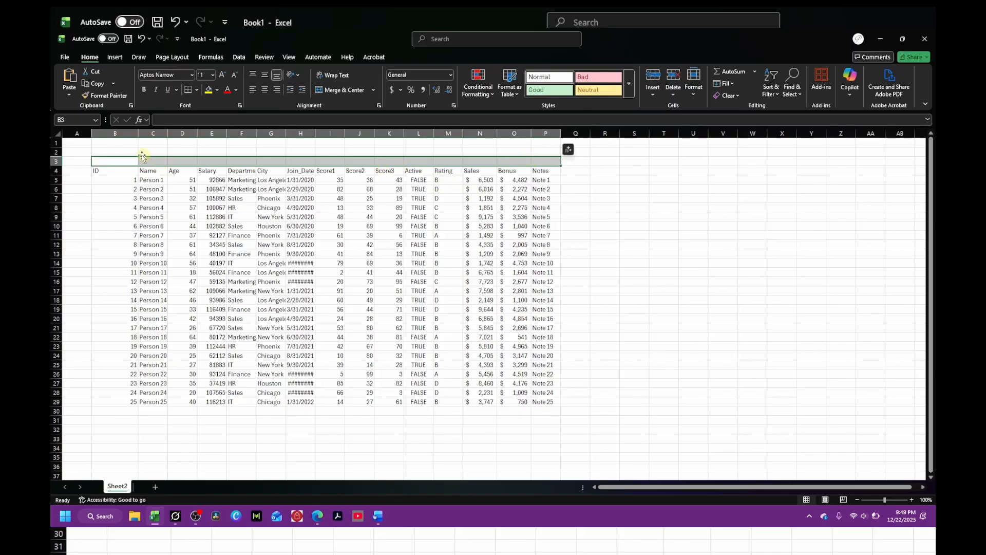
click(118, 162)
text(E)
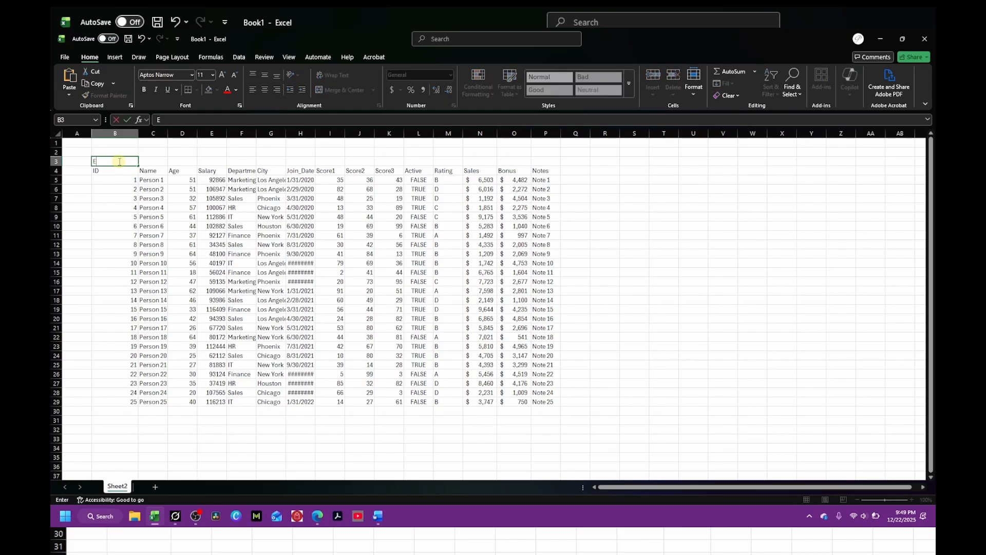
text(mployee Information)
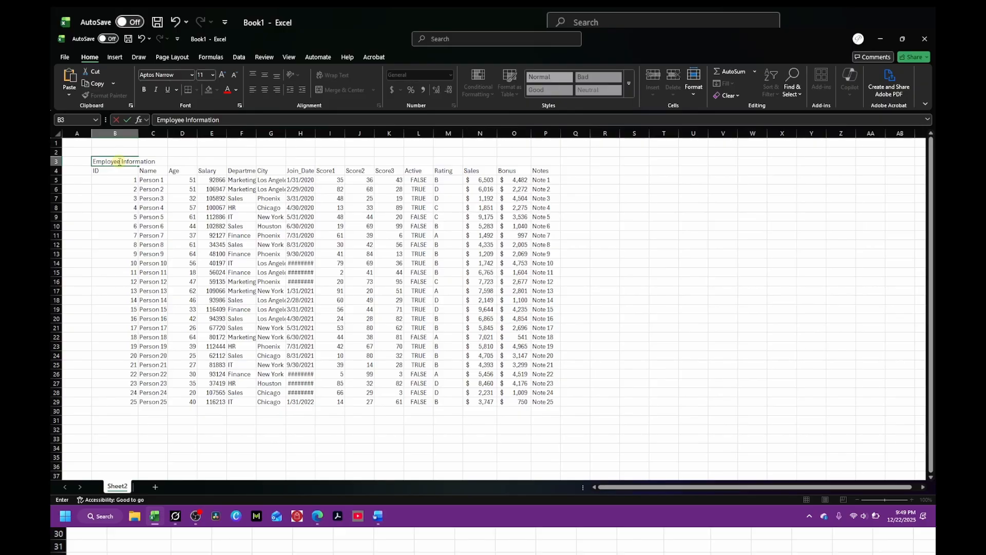
click(114, 200)
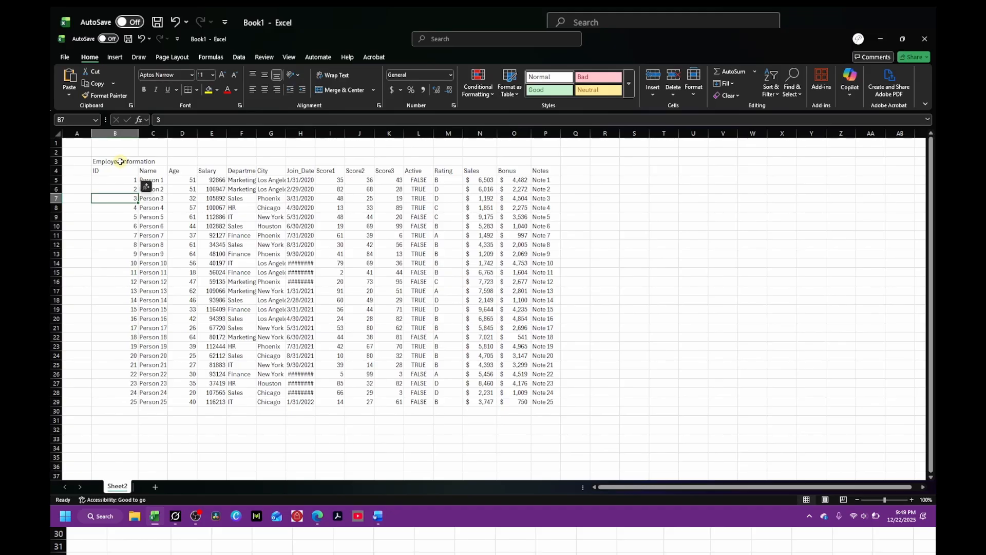
Step: Center the title across B3:P3 using Center Across Selection, with vertical alignment set to Center
drag(120, 161, 543, 160)
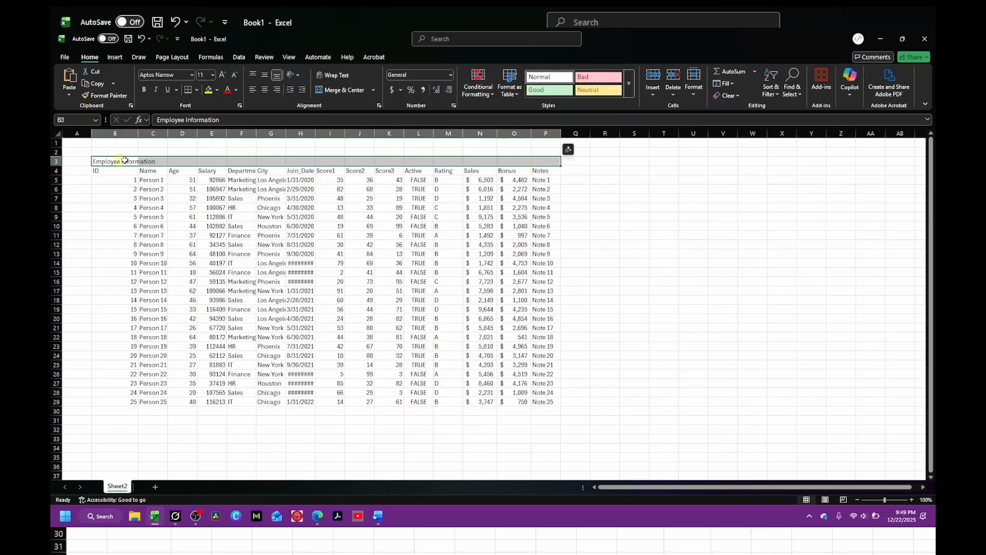
right_click(311, 164)
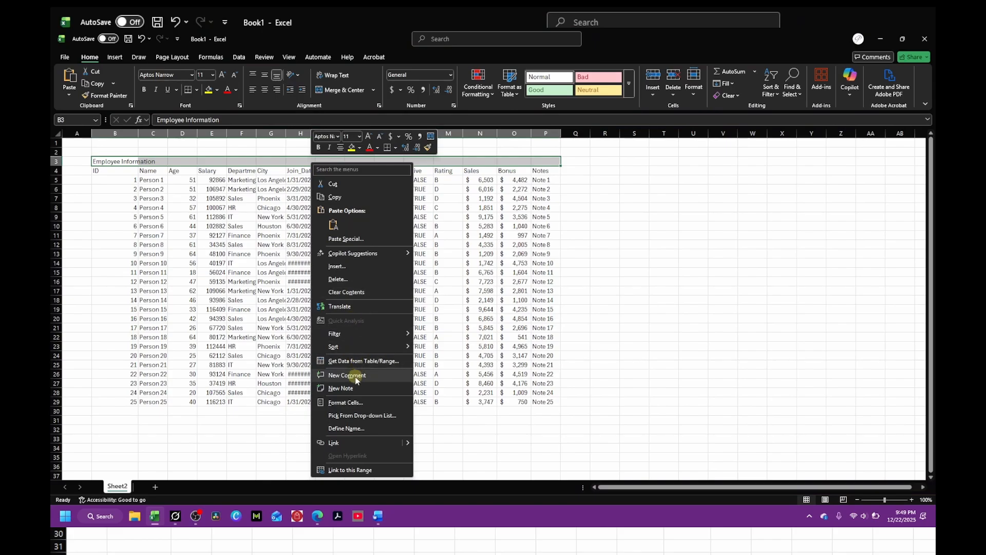
click(346, 402)
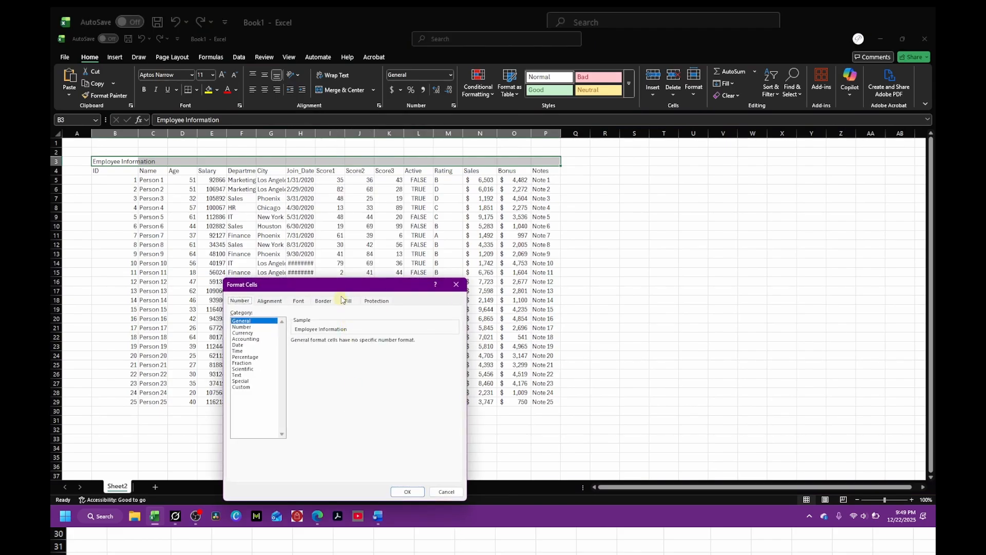
drag(334, 281, 409, 90)
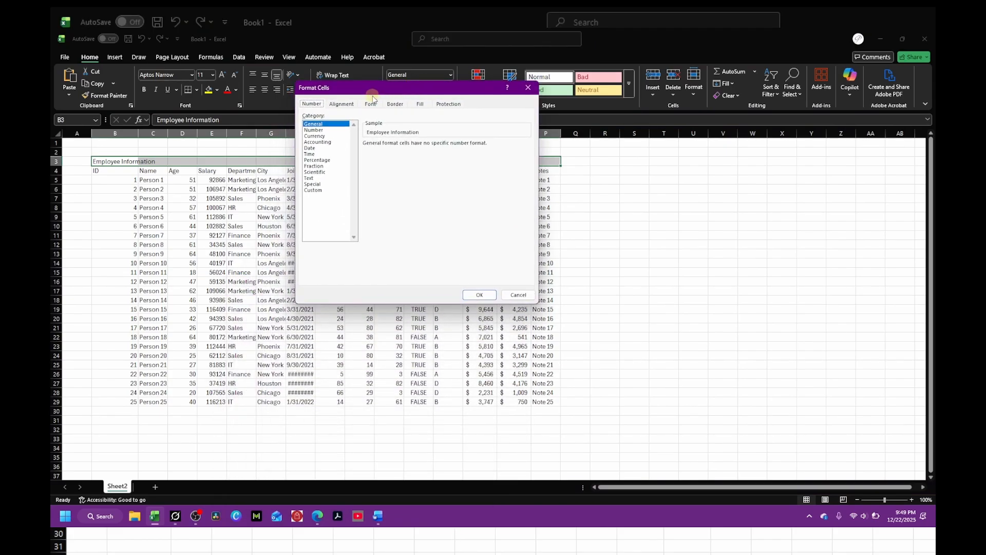
click(342, 105)
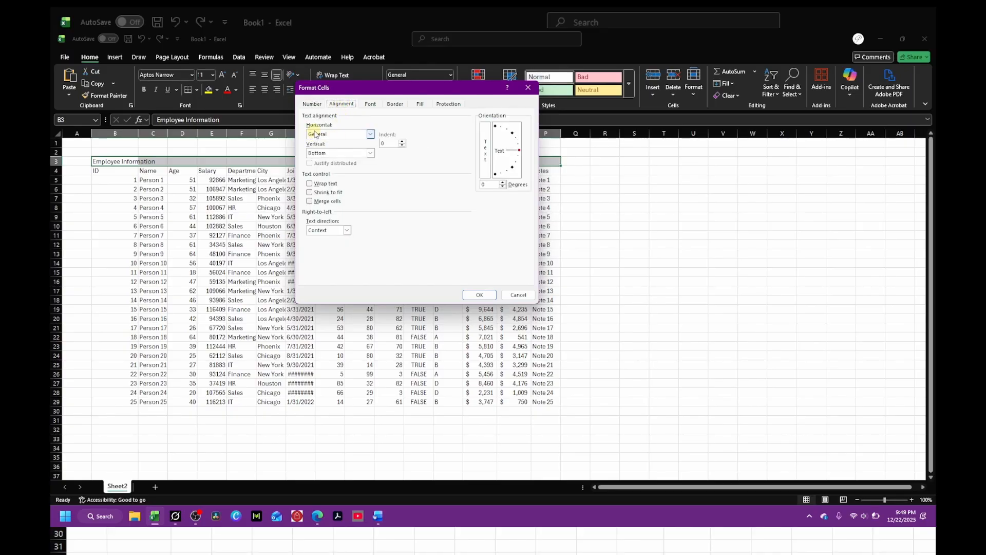
click(370, 154)
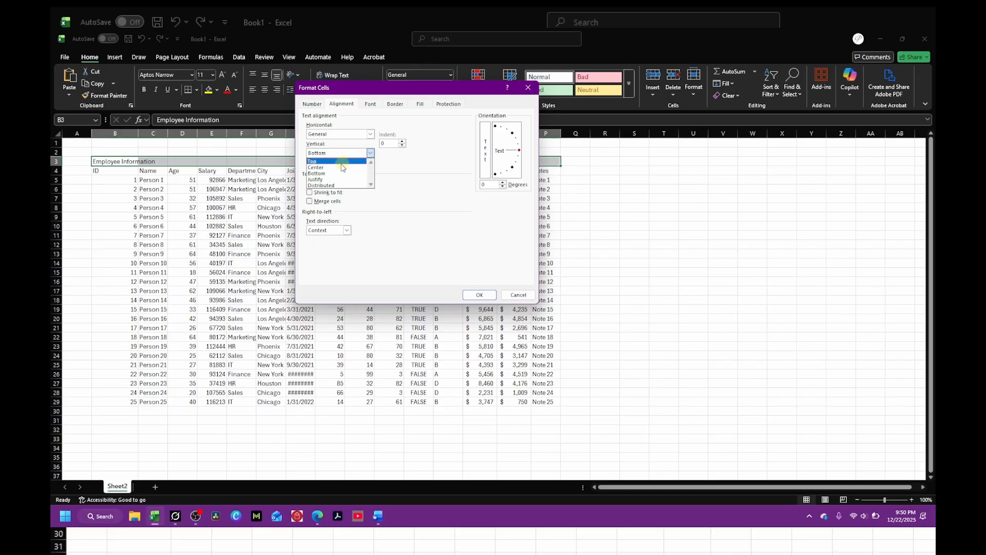
click(318, 168)
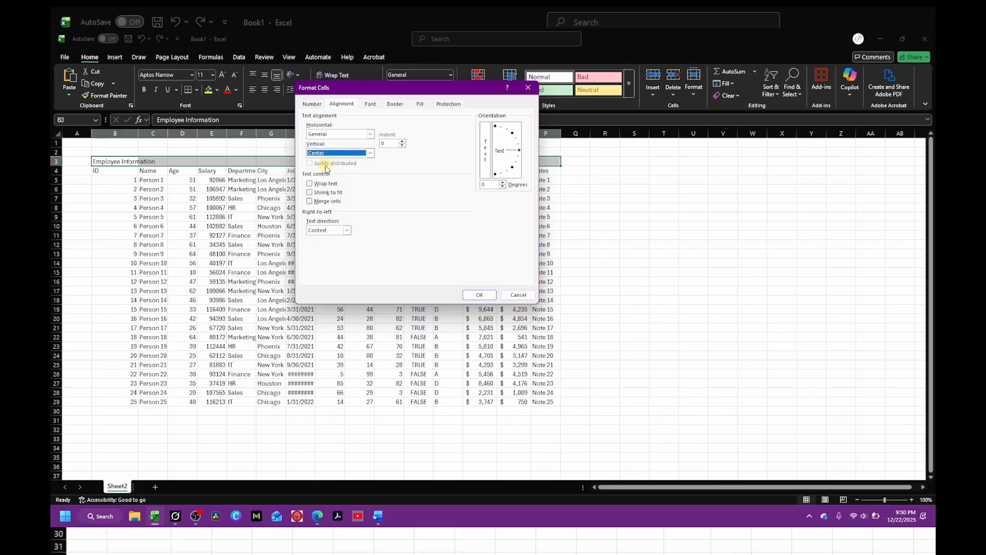
click(371, 135)
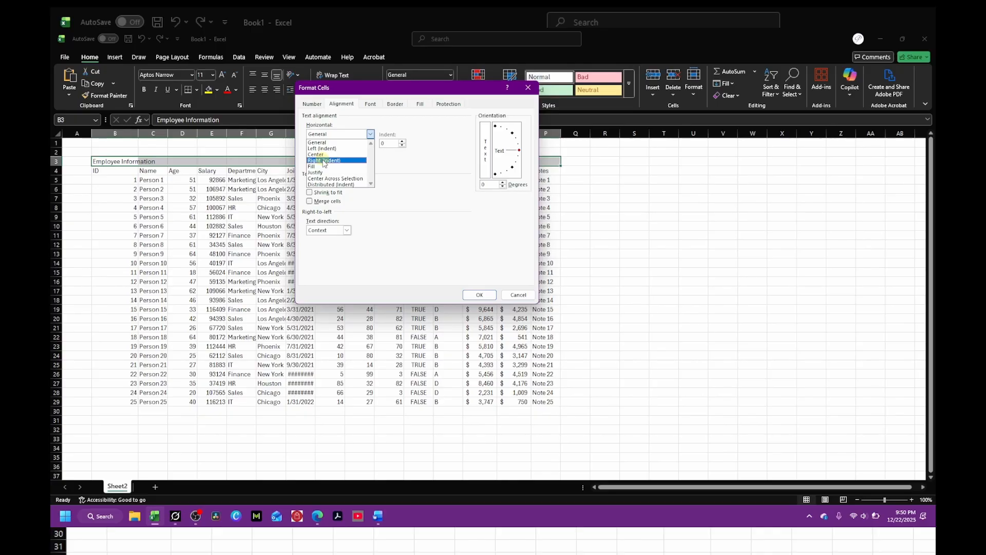
click(343, 180)
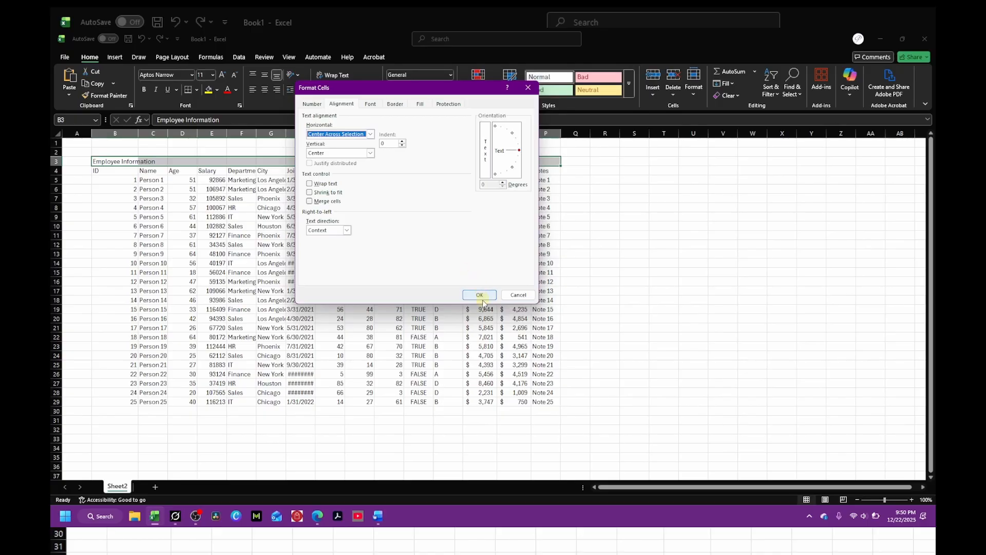
click(480, 296)
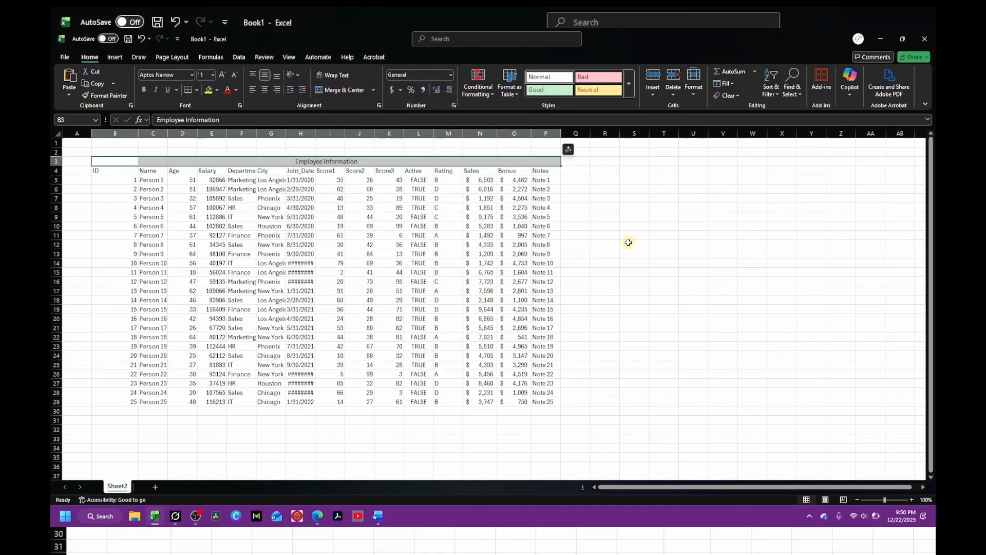
Step: Step through the row 3 cells on either side of the title to check they are empty
click(452, 218)
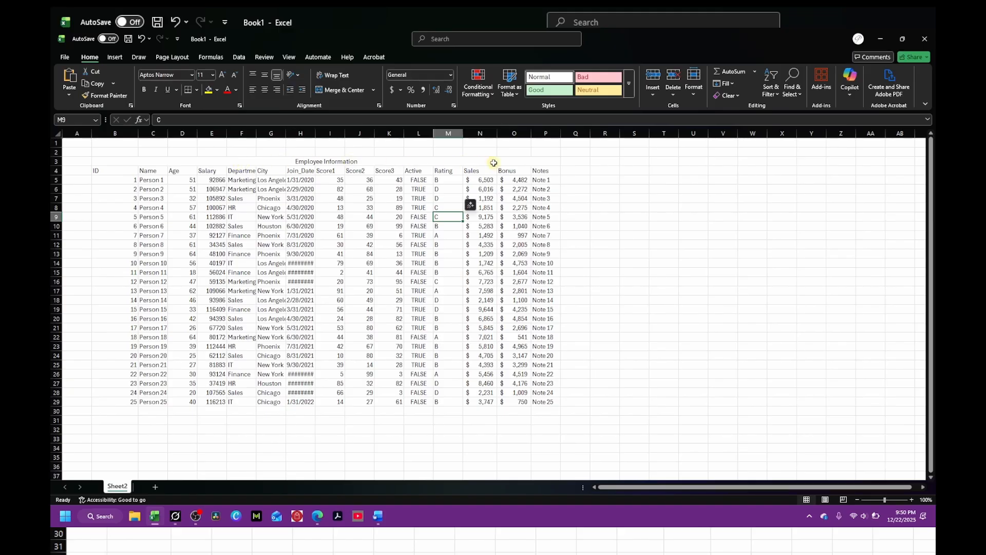
click(513, 162)
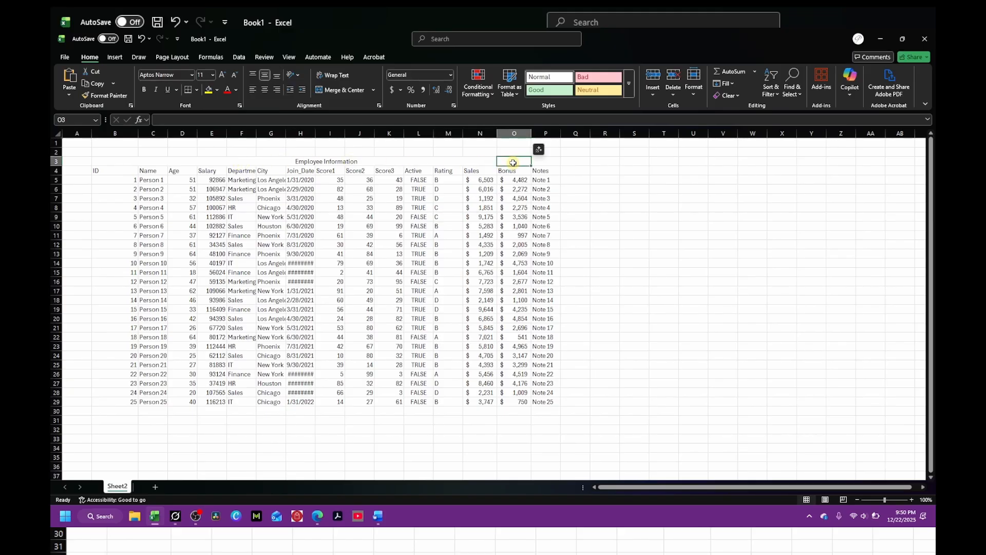
key(Left)
key(Left)
key(Left)
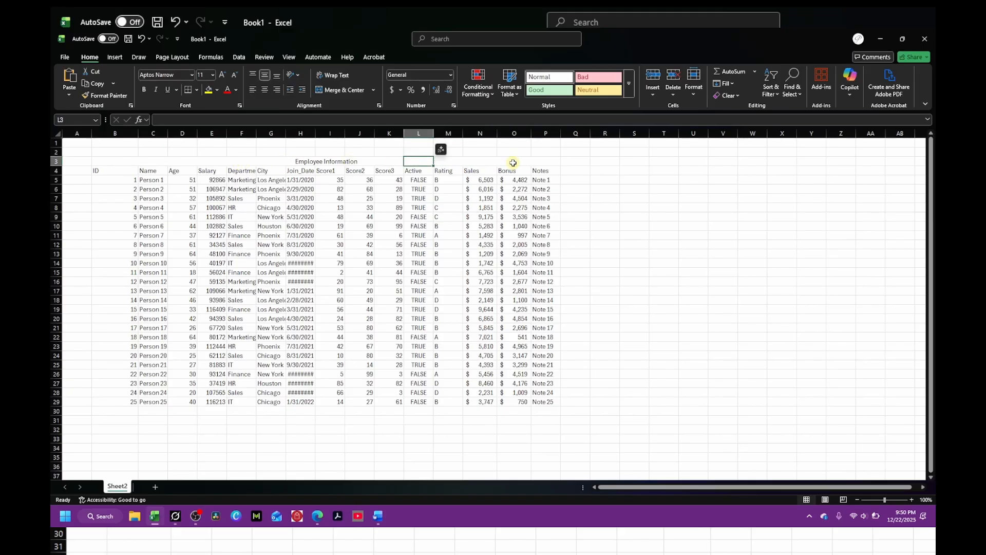
key(Right)
key(Right)
key(Left)
key(Left)
key(Left)
key(Left)
key(Left)
key(Left)
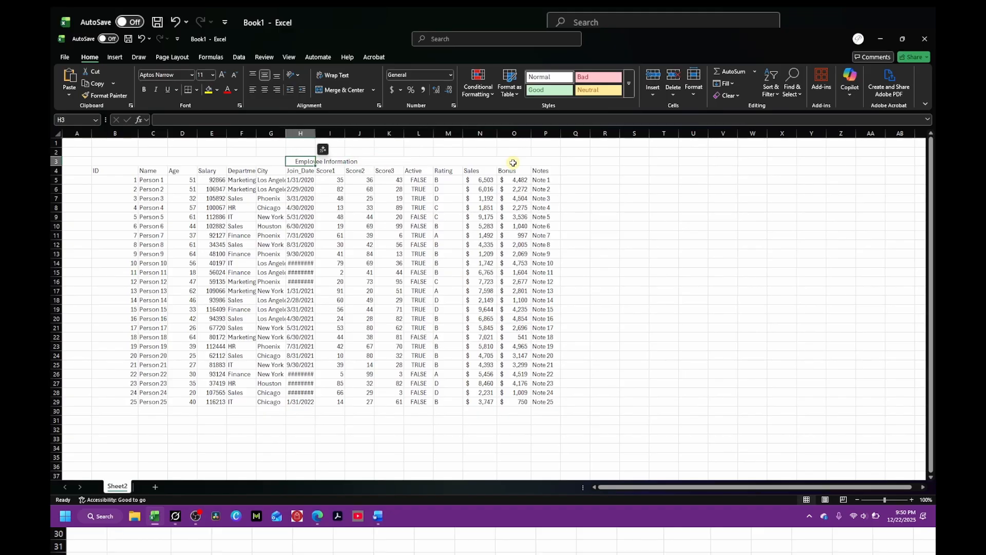
key(Left)
key(Left)
key(Left)
key(Left)
key(Left)
key(Left)
key(Right)
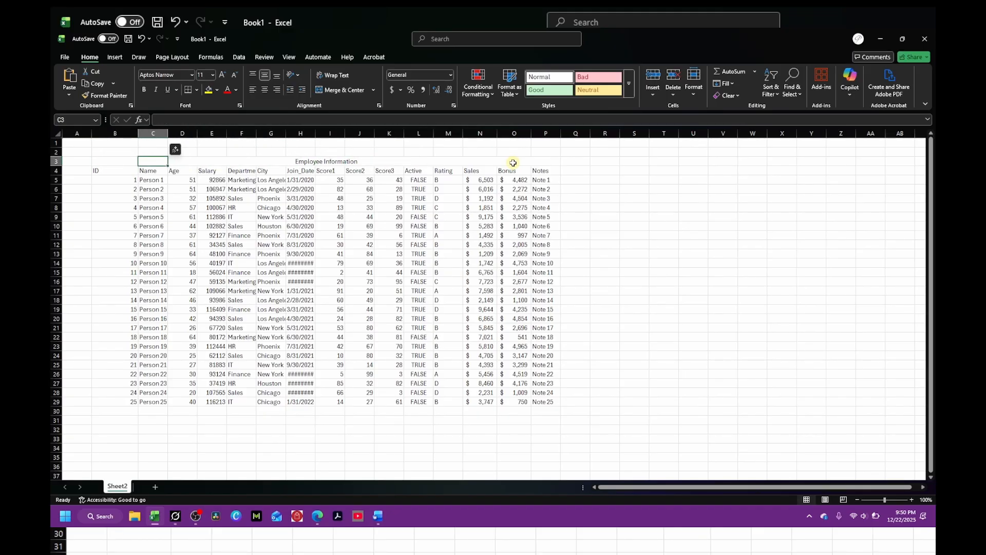
key(Right)
key(Right)
key(Right)
key(Right)
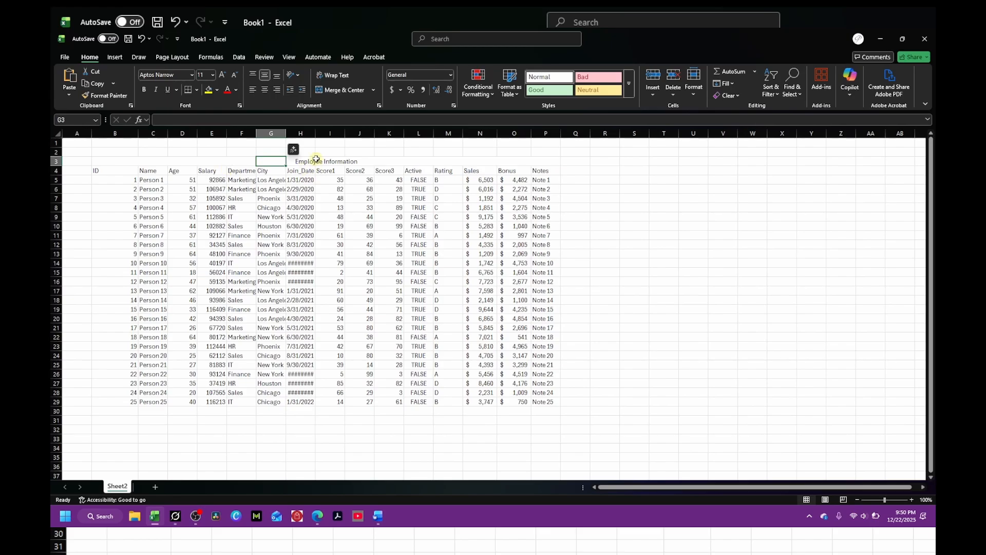
Step: Make the title in B3:P3 bold with font size 18
click(125, 162)
drag(125, 162, 542, 162)
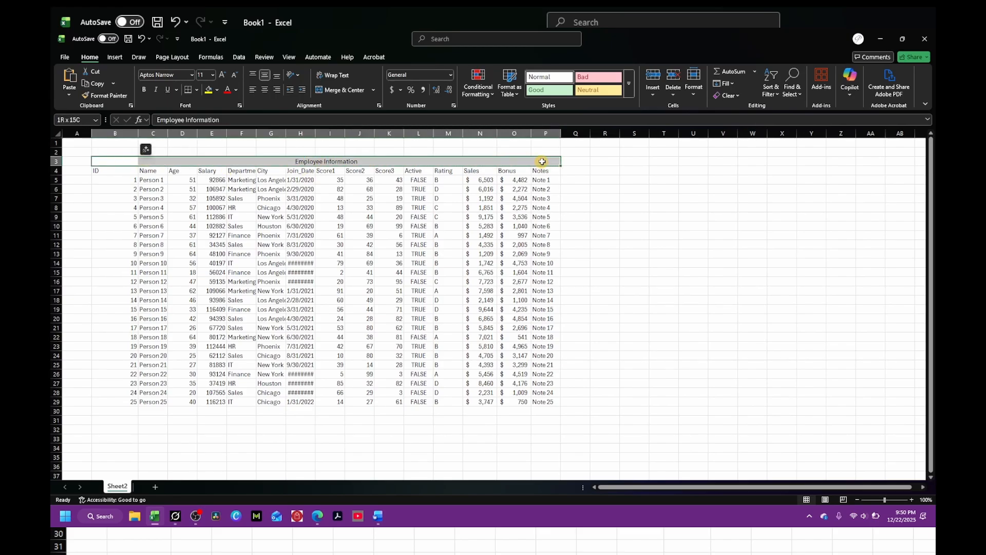
click(222, 75)
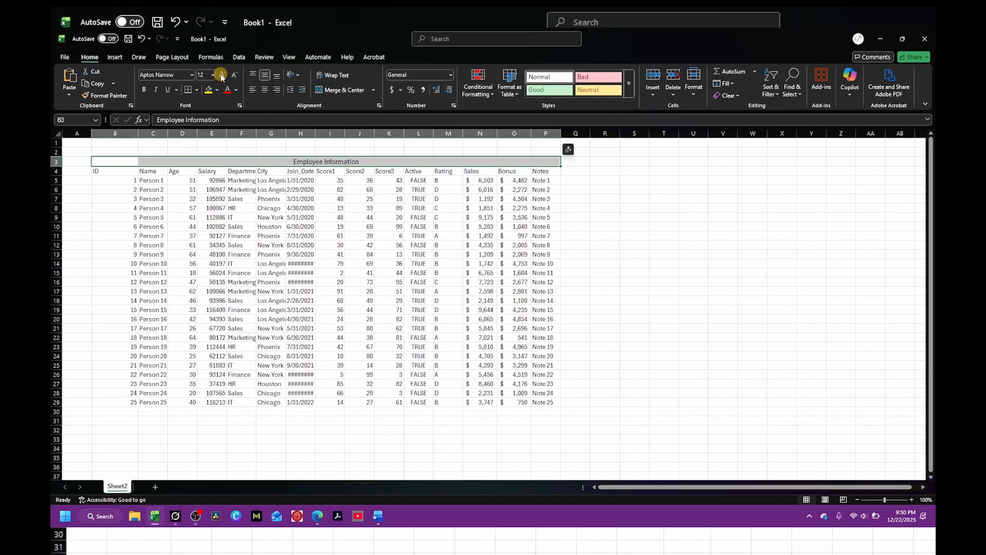
click(222, 75)
click(222, 75)
click(222, 75)
click(144, 90)
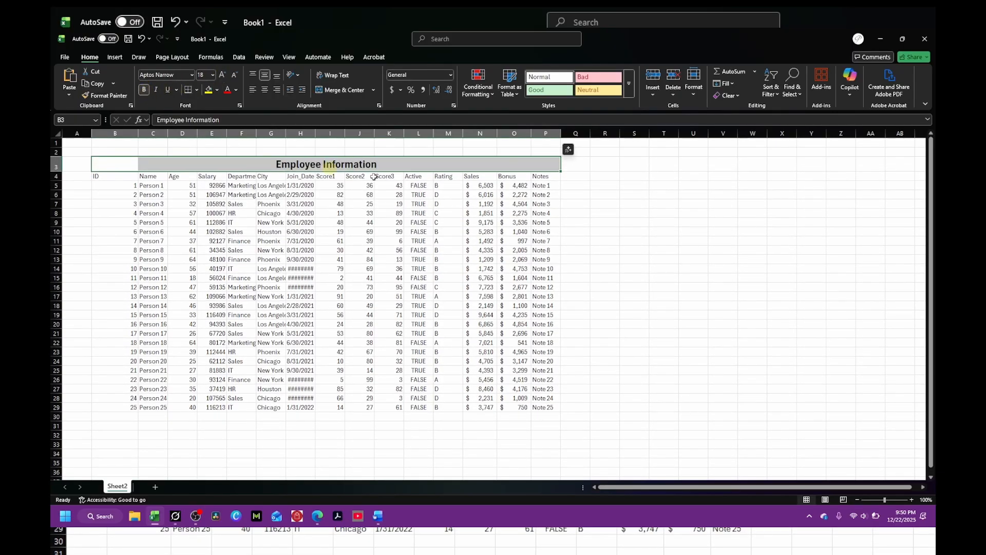
click(631, 238)
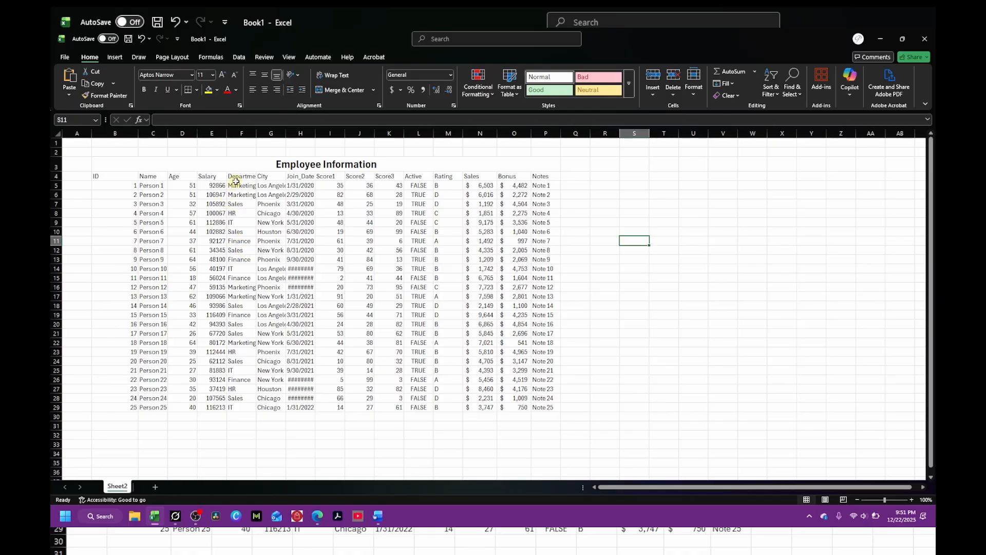
Step: Autofit the Department and City columns and widen the Join_Date column to show its dates
double_click(255, 133)
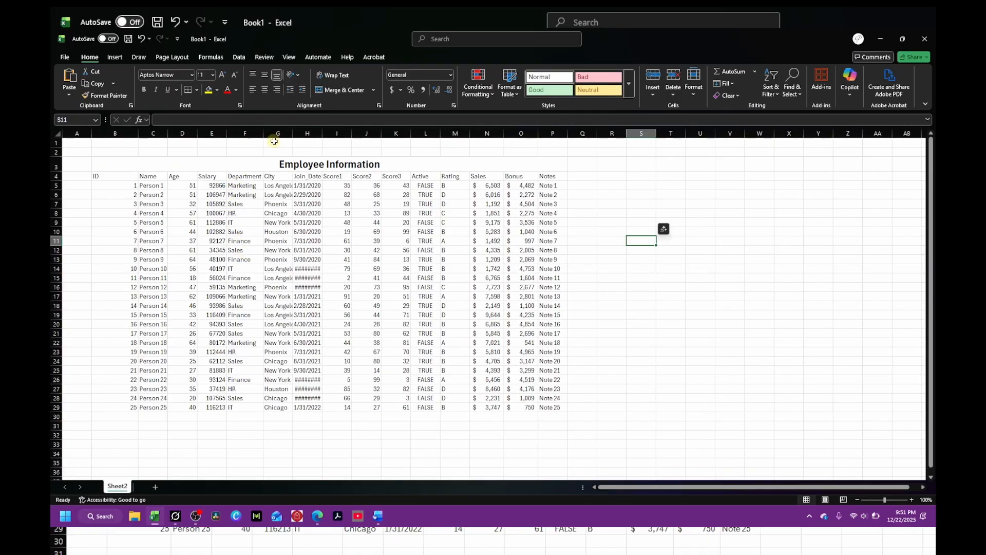
double_click(293, 133)
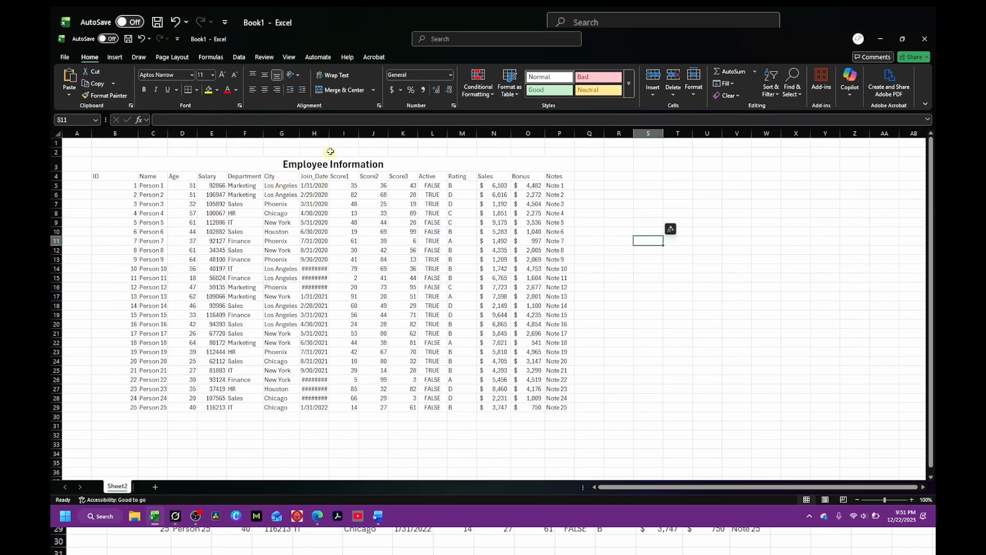
drag(331, 133, 345, 132)
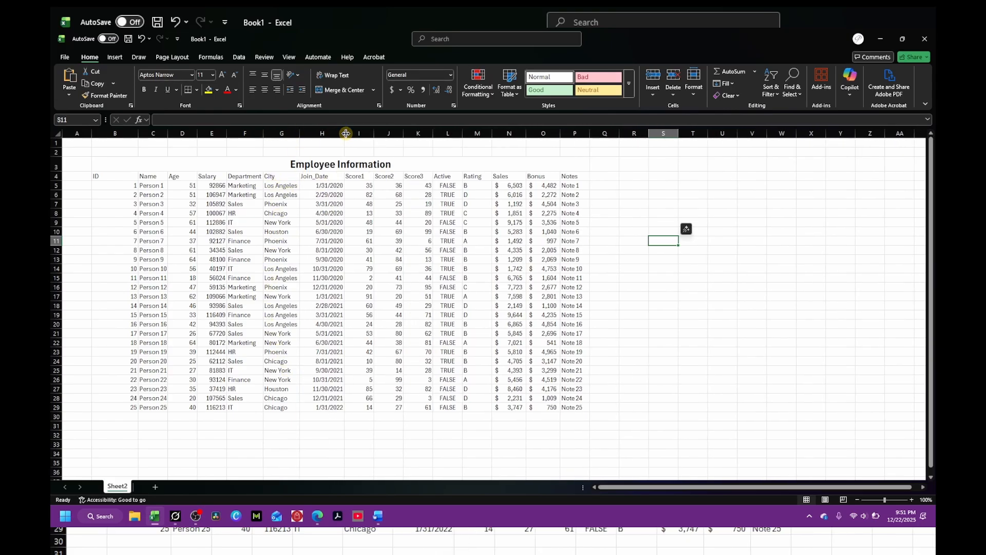
Step: Replace the placeholder names in C5 and C6 with employees' full names
click(148, 186)
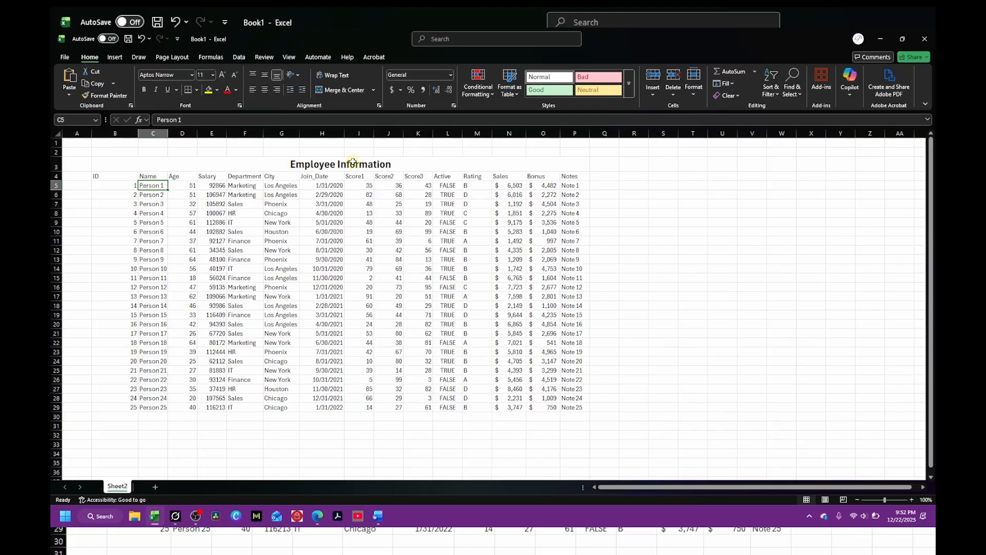
text(Jo)
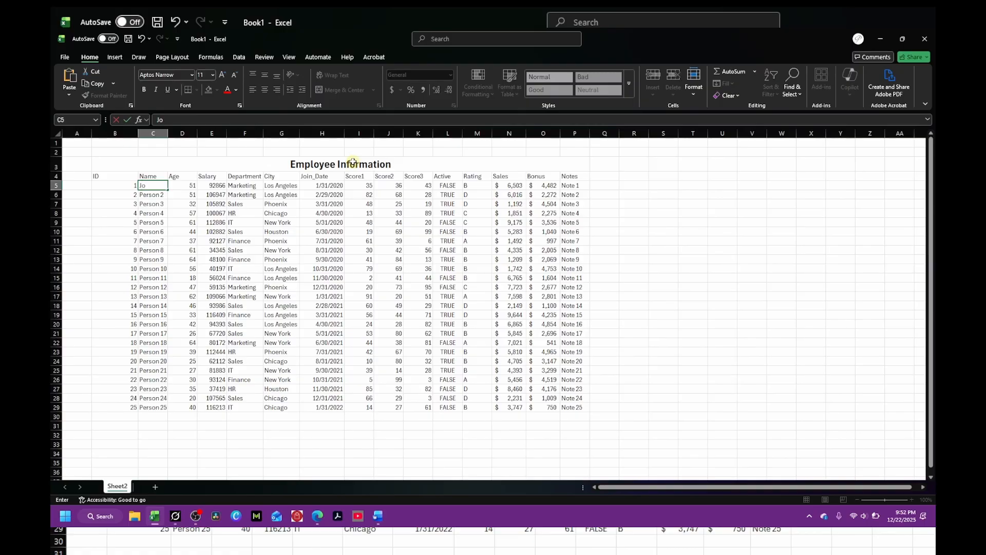
text(hn Smith)
key(Return)
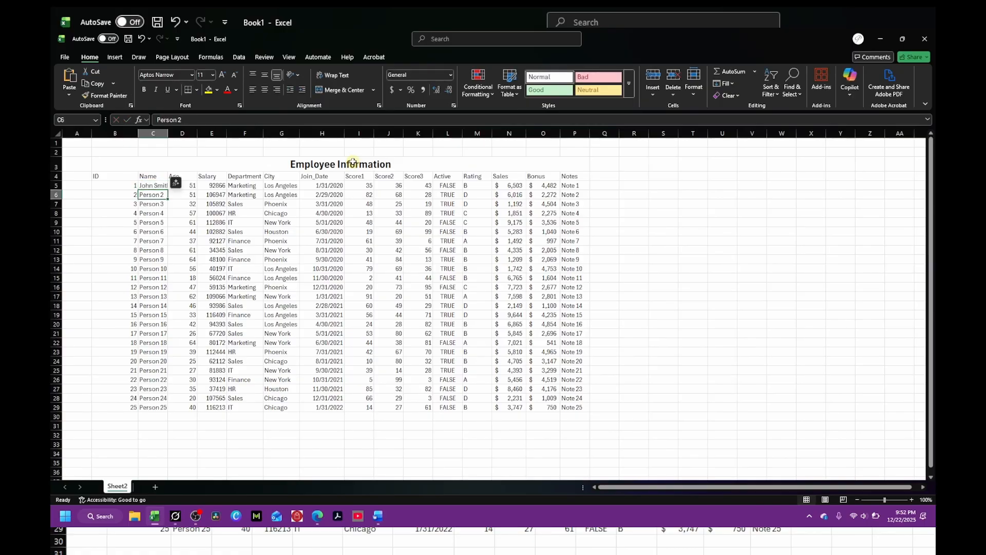
text(Susan S)
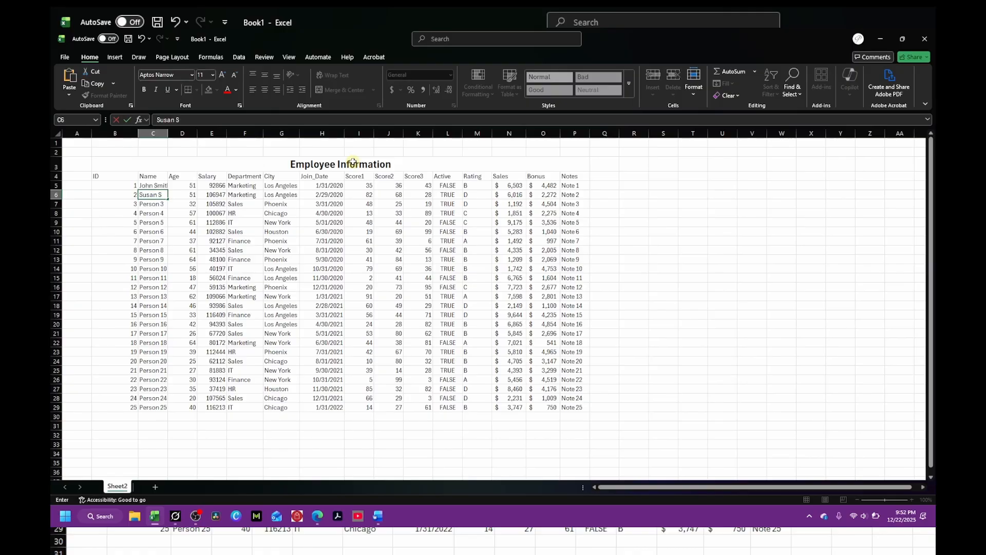
text(mith Dave Jones)
key(BackSpace)
key(BackSpace)
key(BackSpace)
key(BackSpace)
key(BackSpace)
key(BackSpace)
key(BackSpace)
key(BackSpace)
key(BackSpace)
key(BackSpace)
key(BackSpace)
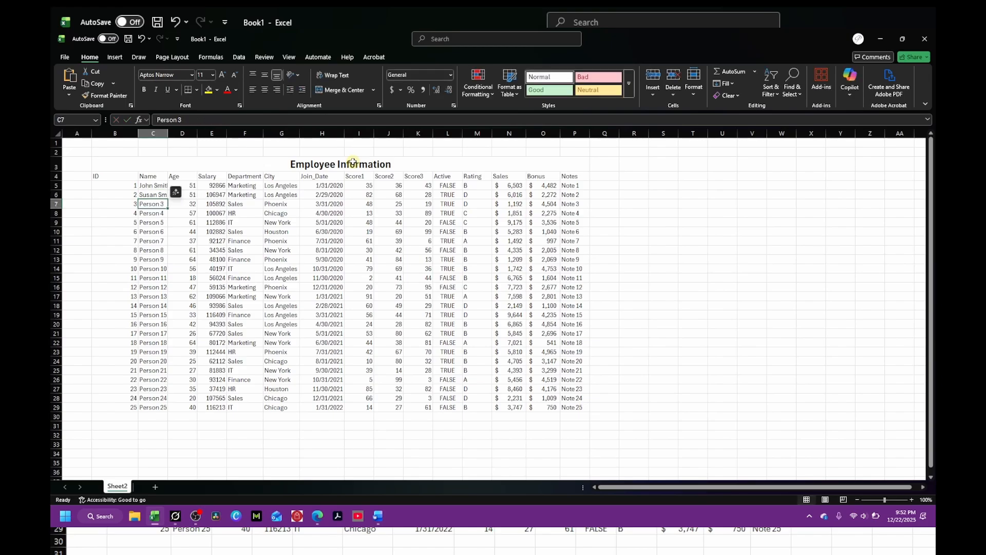
Step: Replace the placeholder names in C7 to C9 with employees' full names and autofit the Name column
key(Return)
text(Dave)
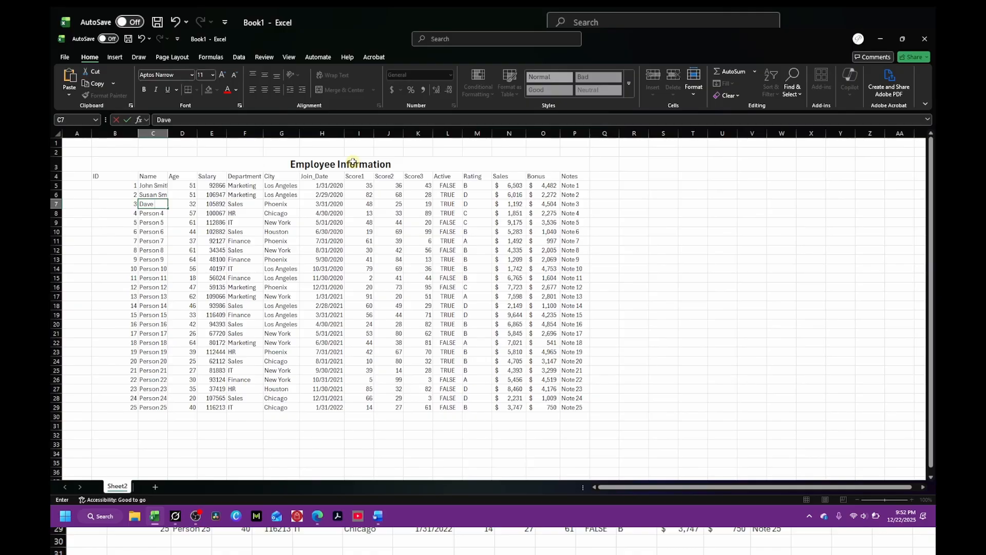
text( Jones)
key(Return)
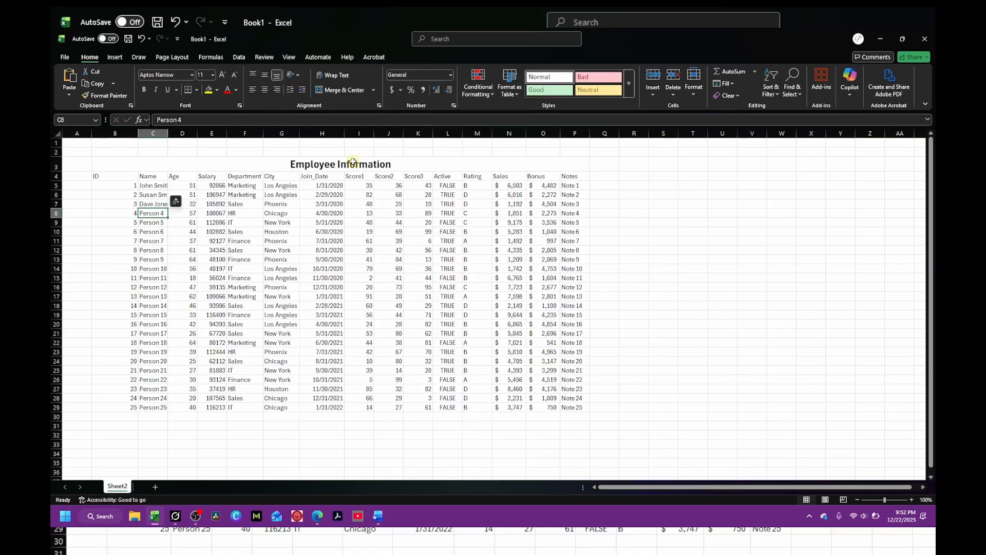
text(Spenc)
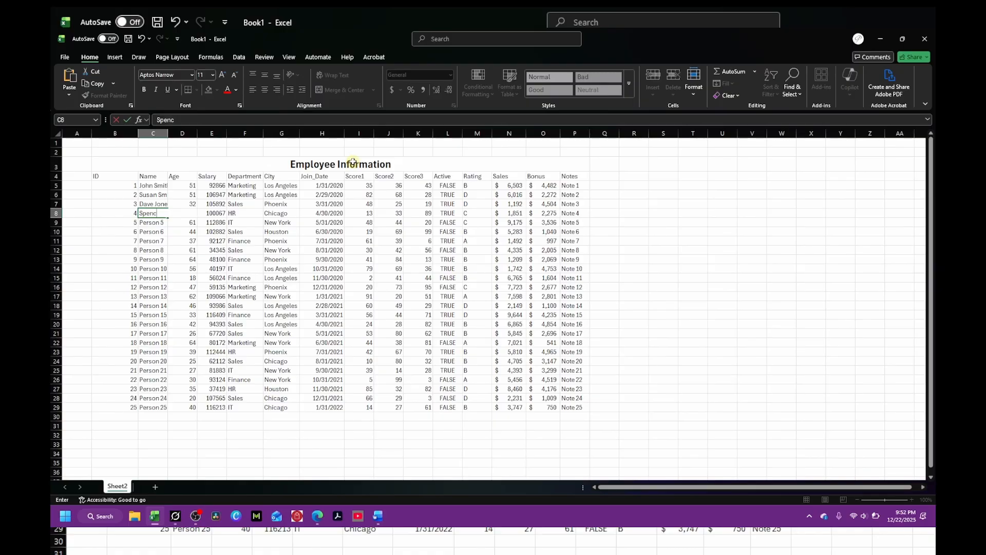
text(er Wit)
key(Return)
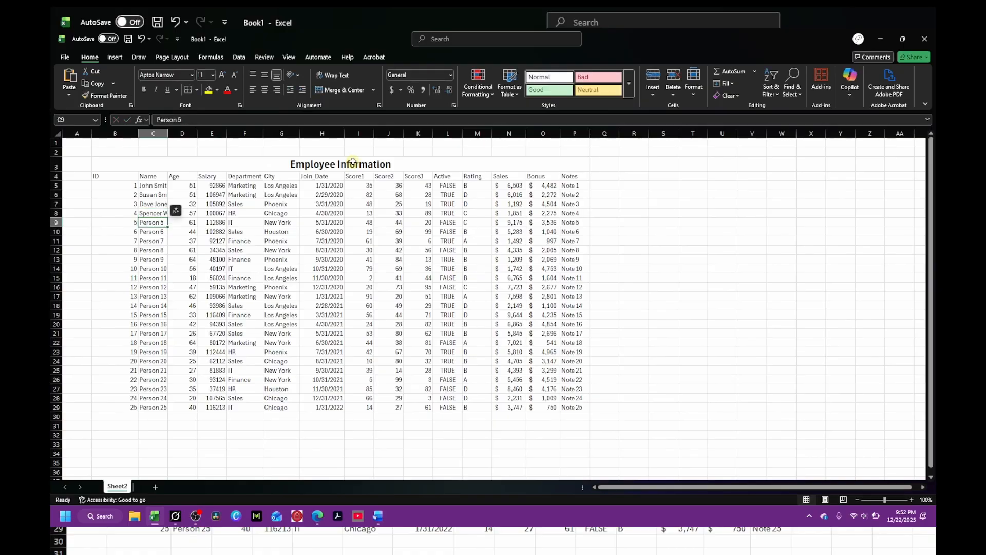
text(Do)
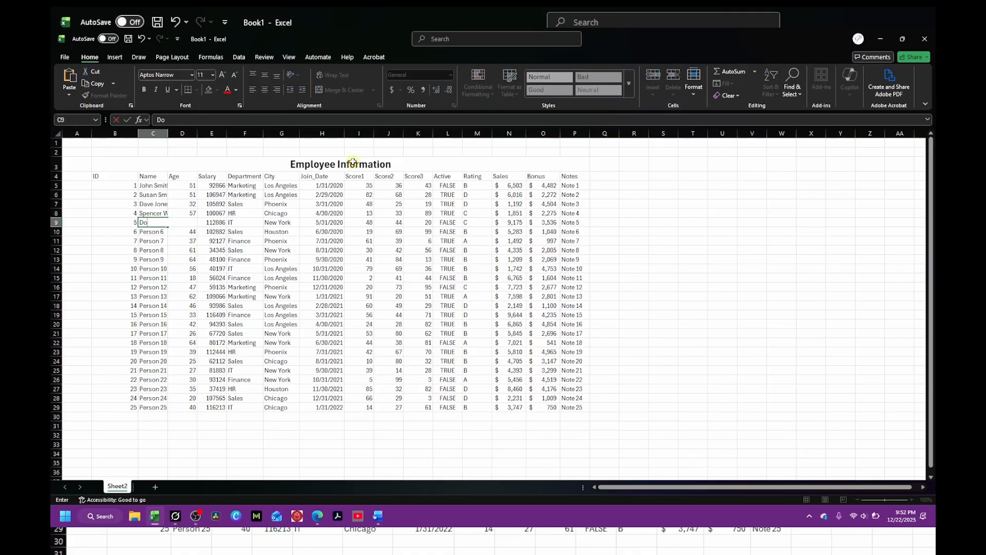
text(minic Cruz)
key(Return)
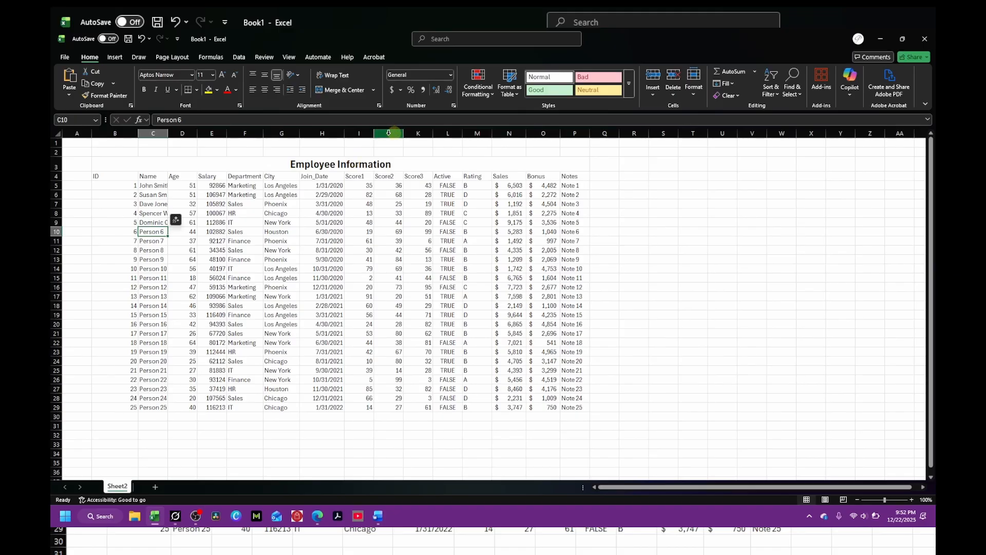
double_click(168, 132)
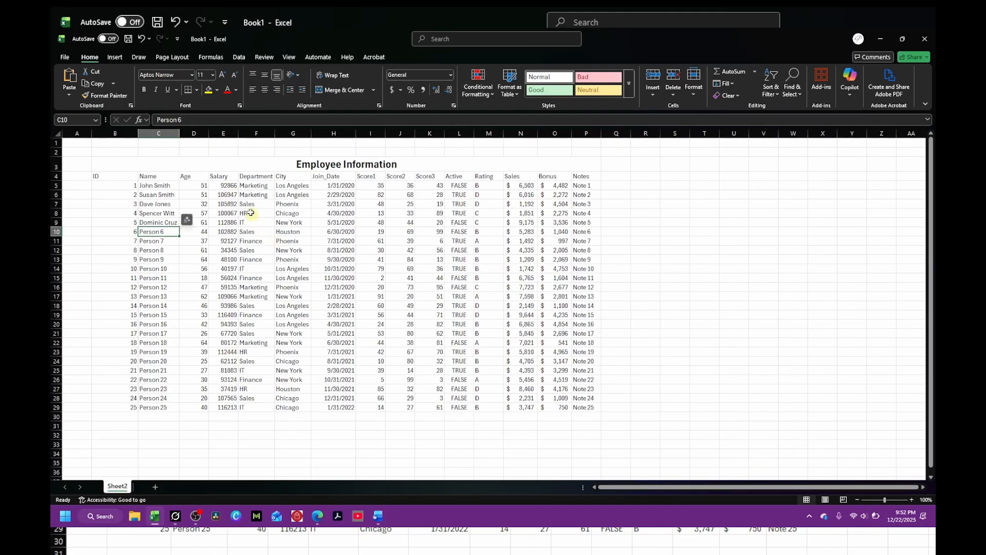
Step: Insert a new blank column to the right of the Name column
click(112, 205)
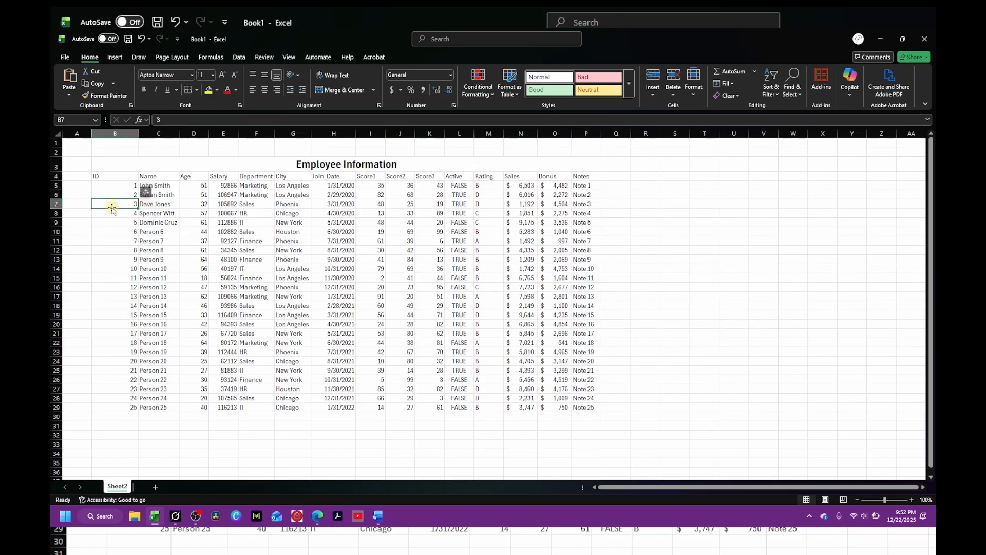
click(82, 204)
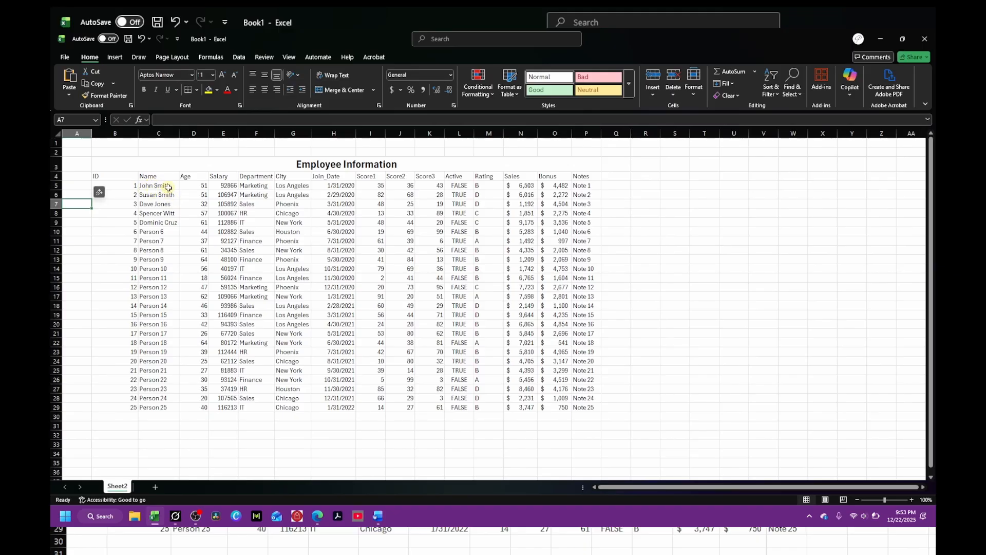
right_click(187, 133)
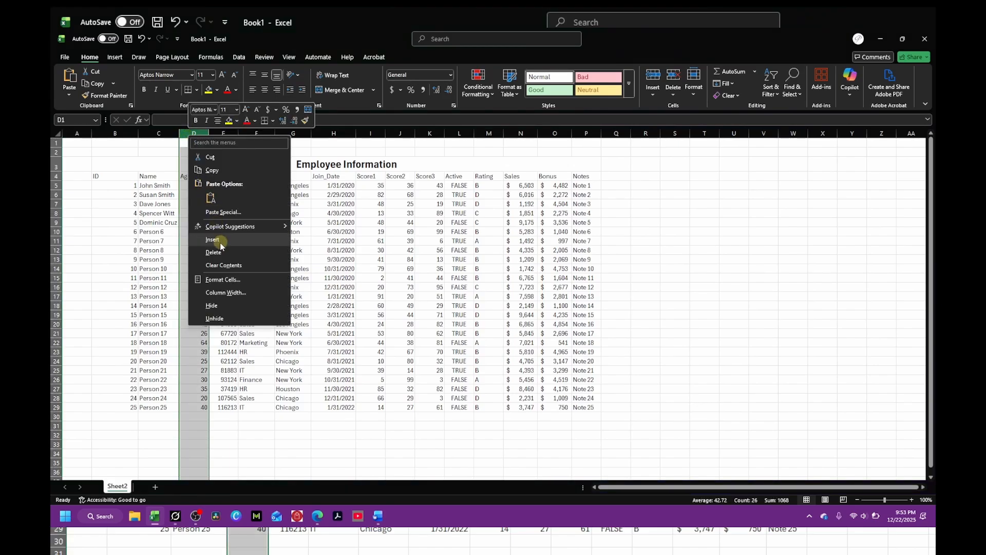
click(212, 240)
Step: Flash-fill the new column with last names by entering Smith, Smith and Jones in D5 to D7
click(196, 186)
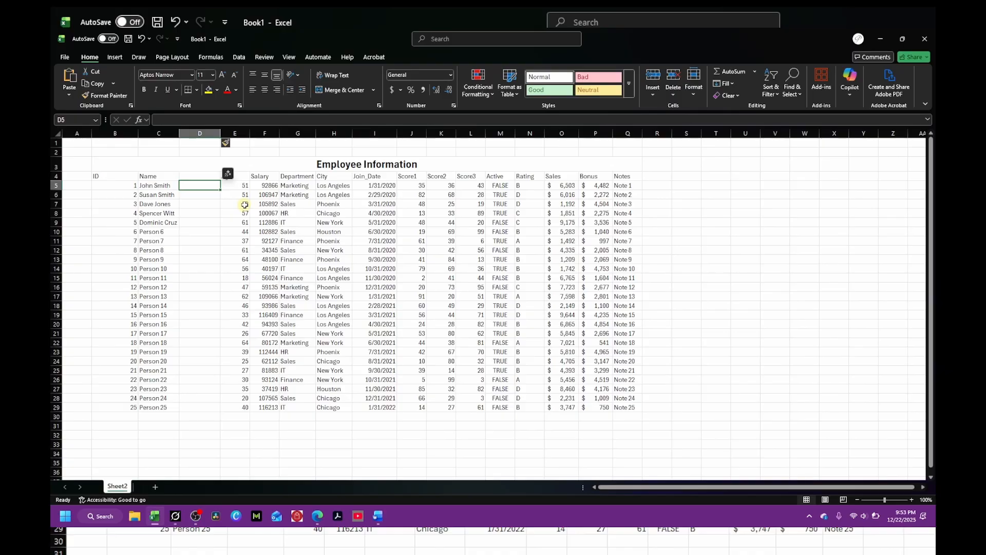
text(Smith)
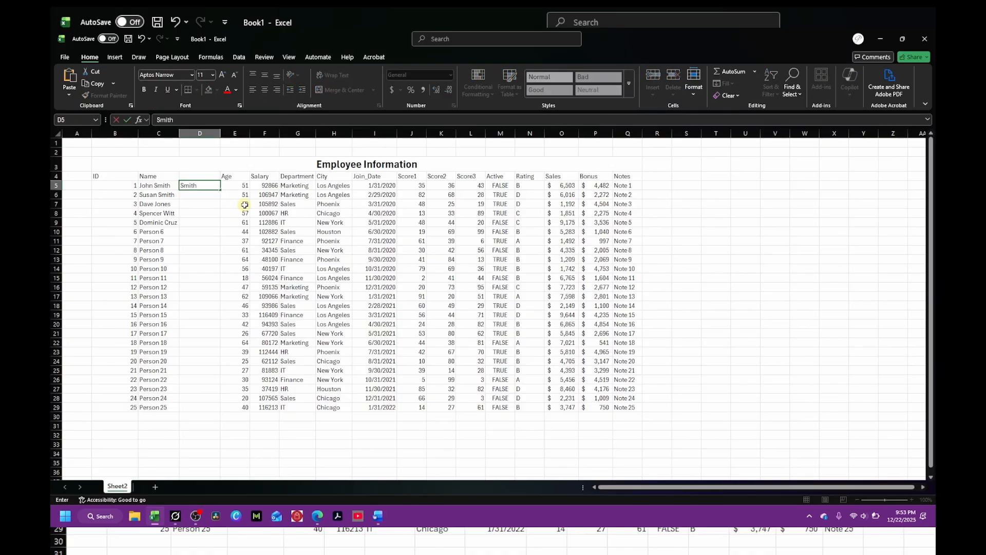
key(Return)
text(Smith)
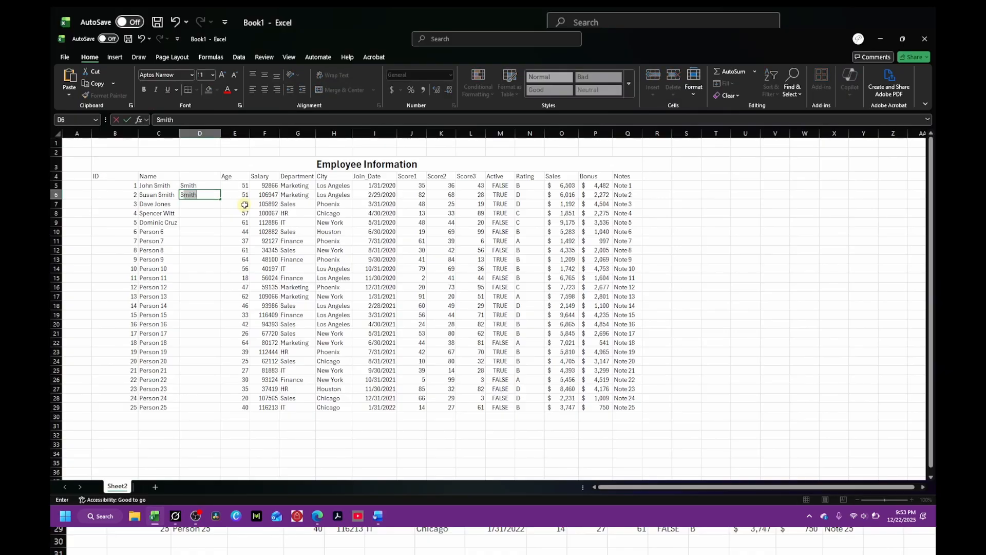
key(Return)
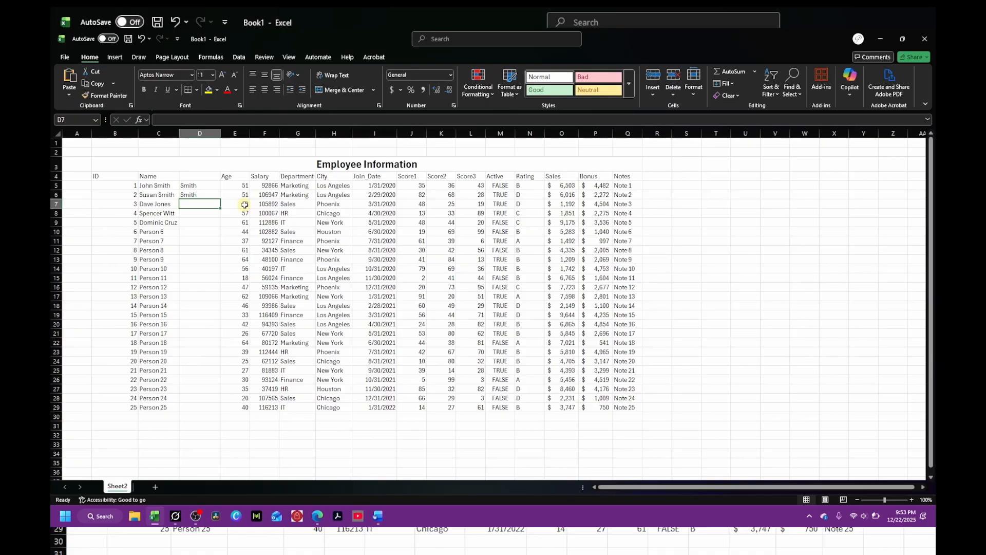
text(Jones)
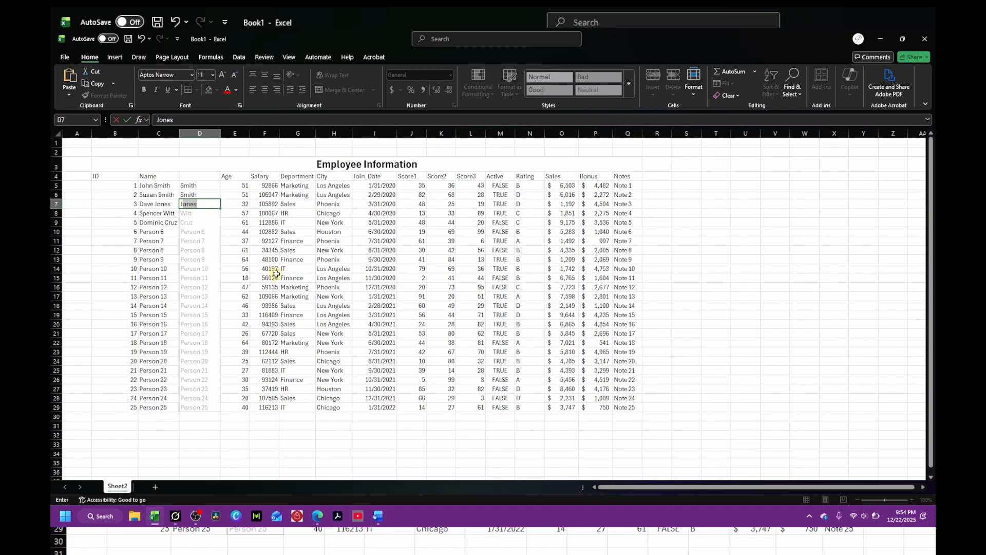
key(Return)
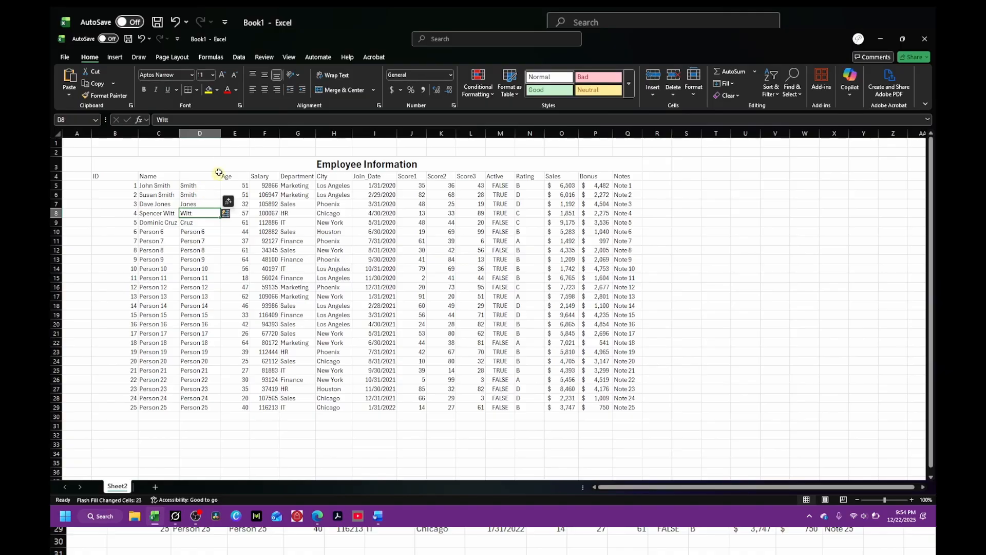
Step: Insert another blank column after it, and add the headers Last Name in D4 and First Name in E4
right_click(230, 134)
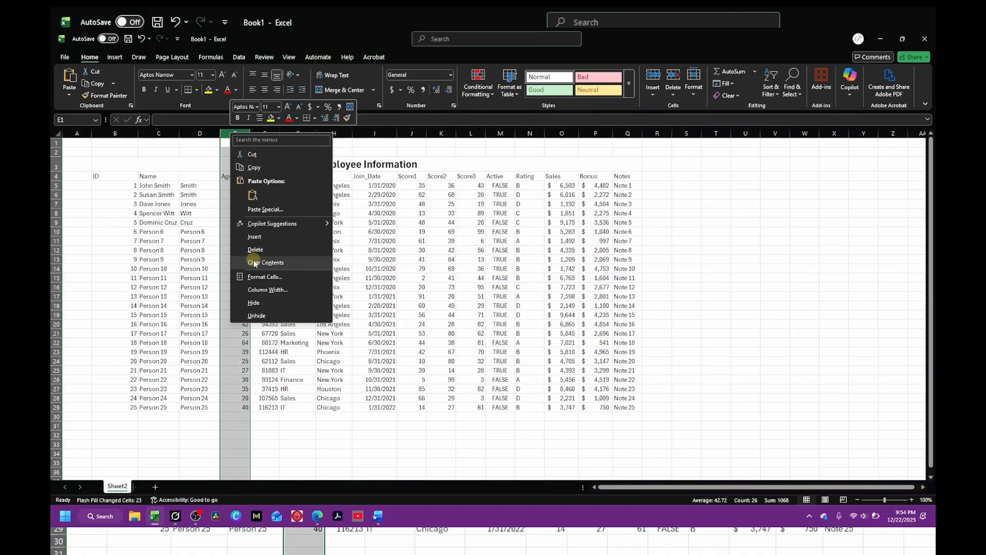
click(253, 237)
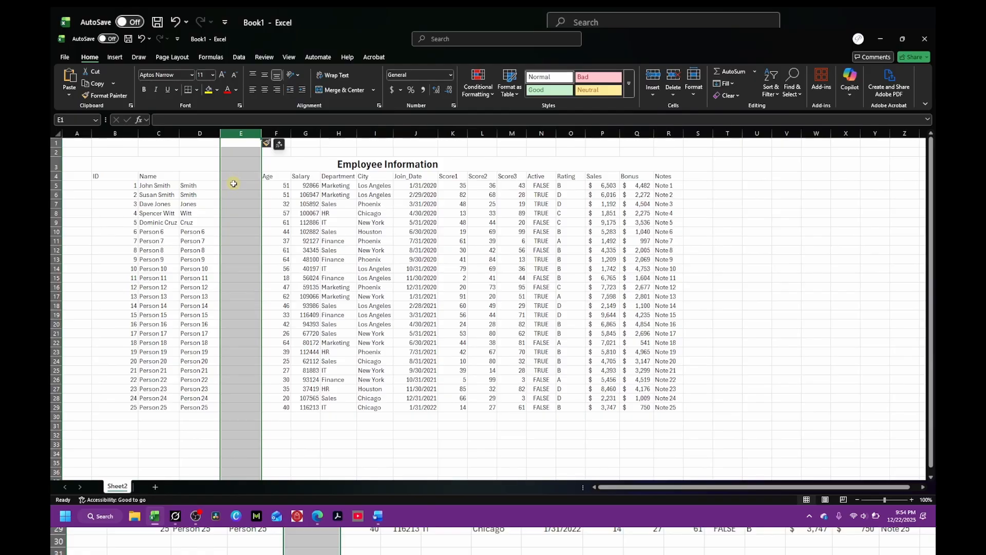
click(204, 177)
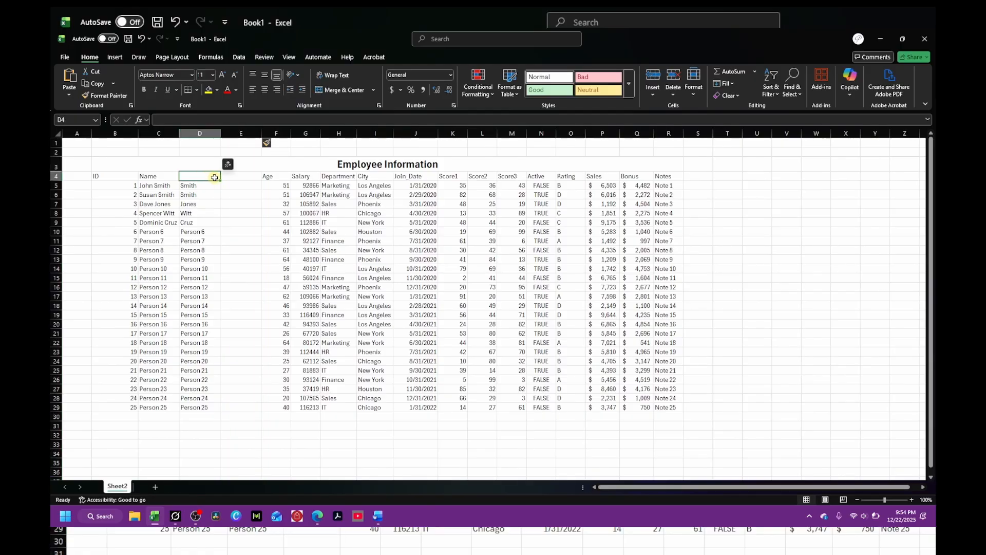
text(Last Name)
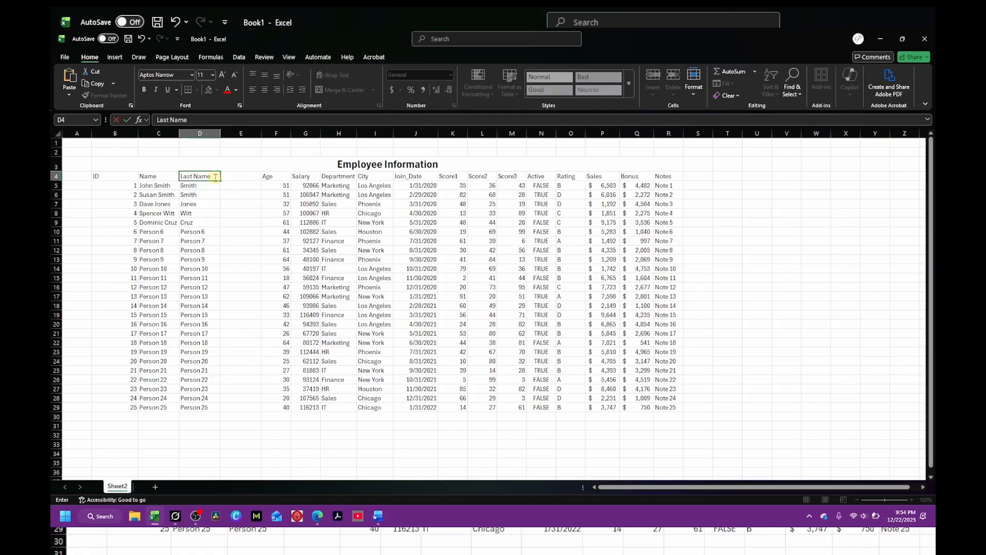
key(Tab)
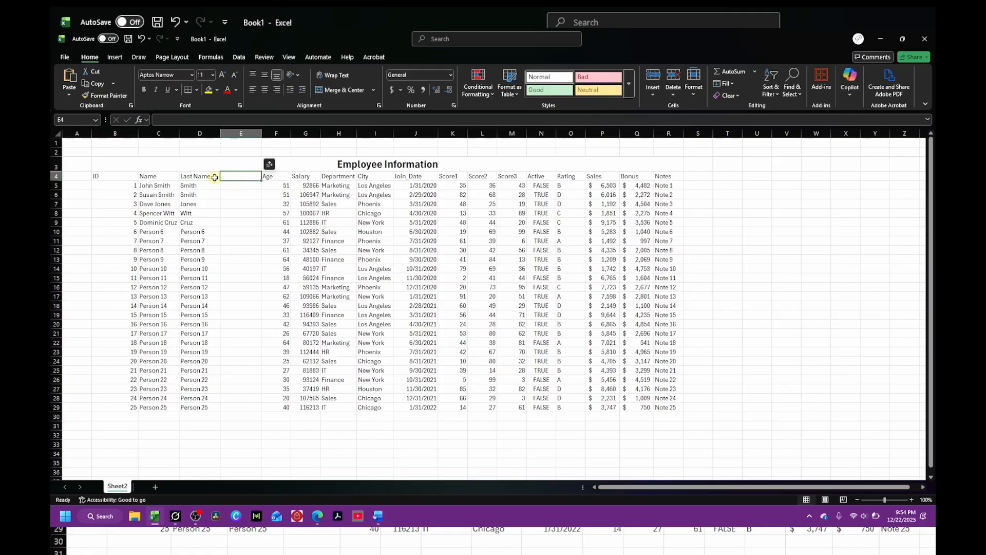
text(Fir)
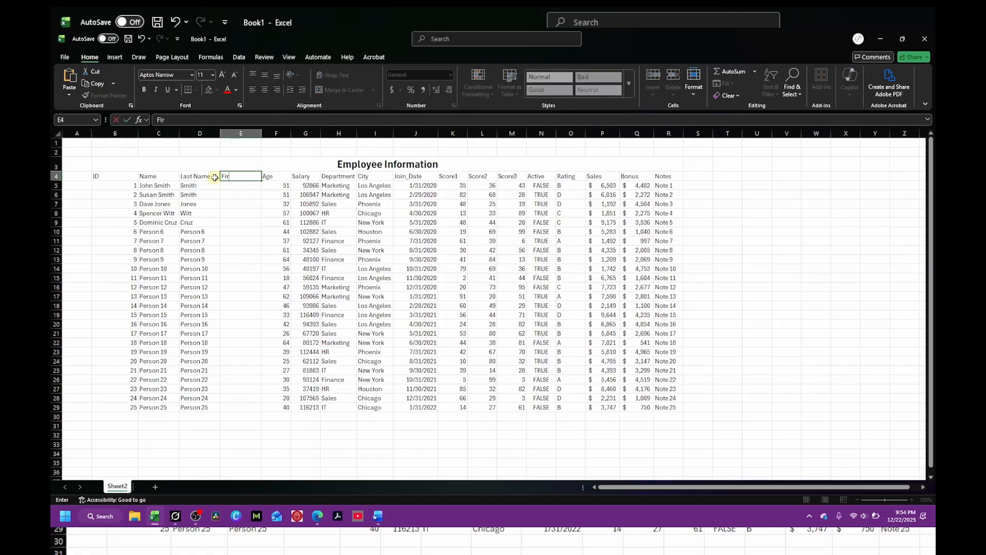
text(st Name)
key(Return)
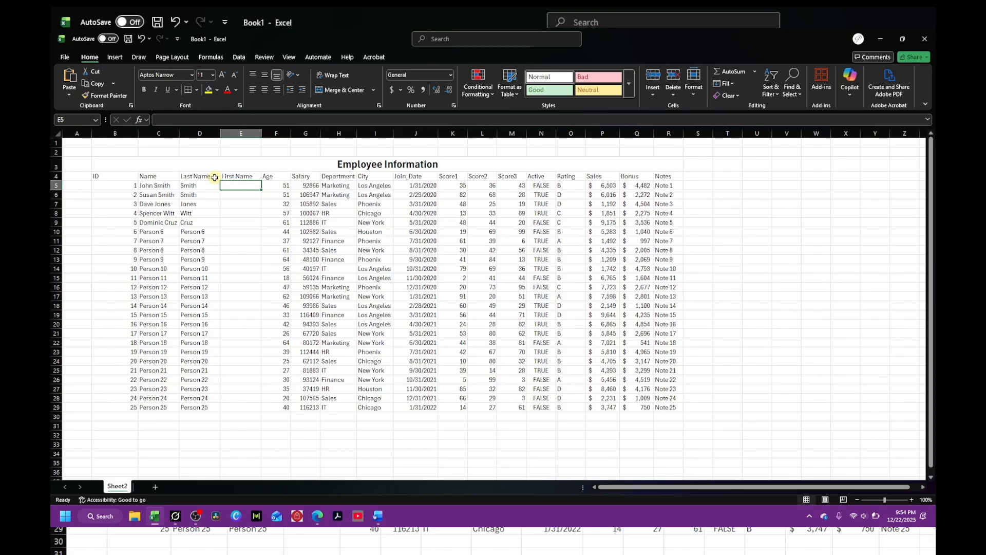
Step: Flash-fill the First Name column by entering John and Susan in E5 and E6
text(John)
key(Return)
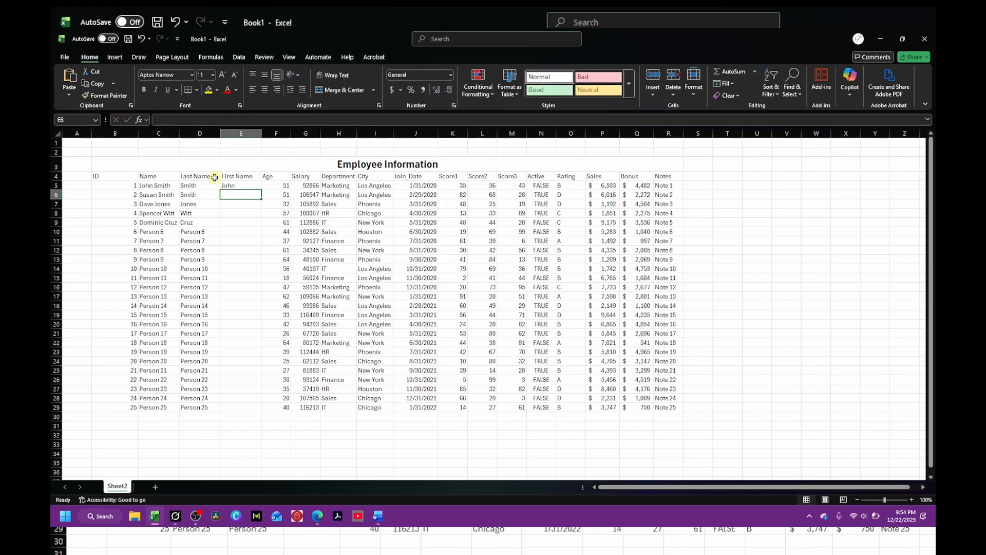
text(Susan)
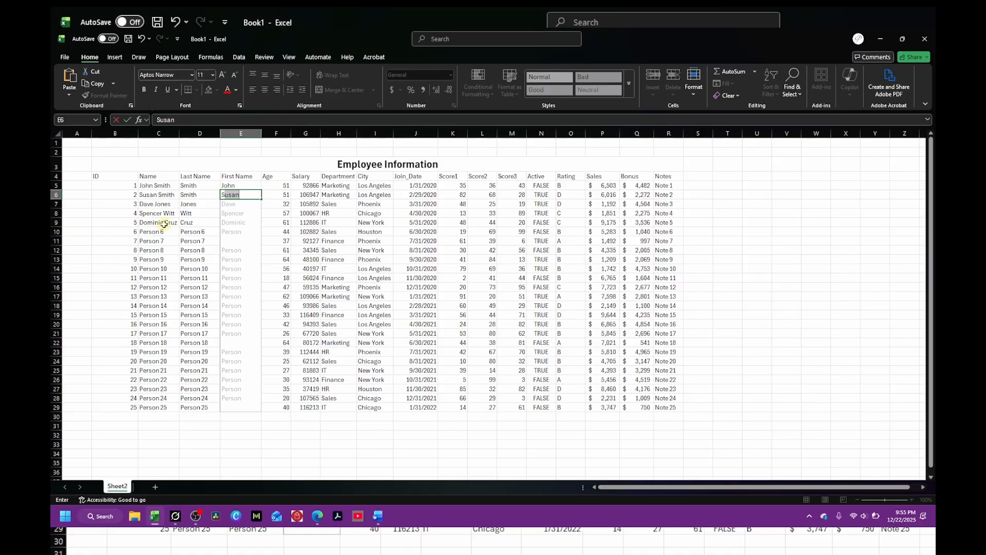
key(Return)
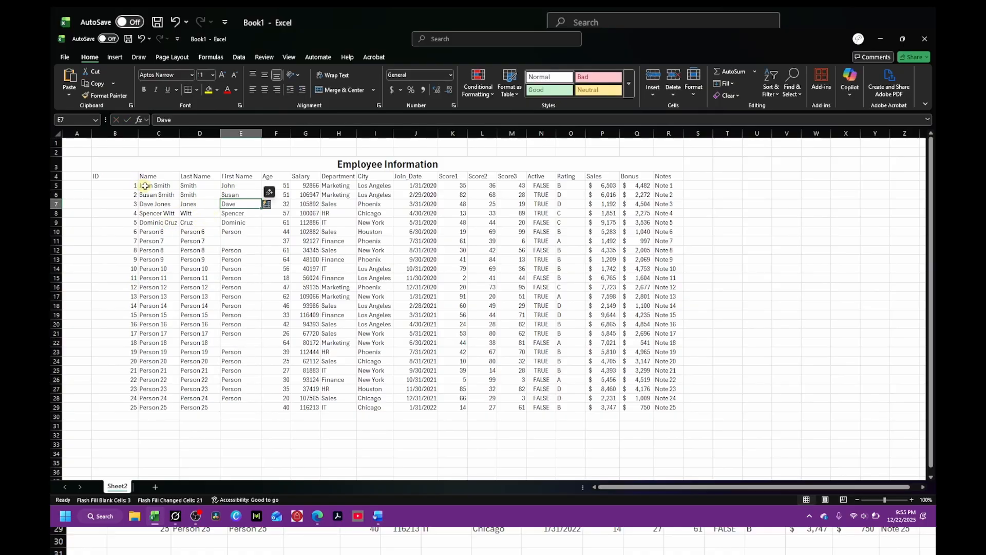
Step: Clear the flash-filled last and first names in D10:E29
drag(145, 186, 147, 278)
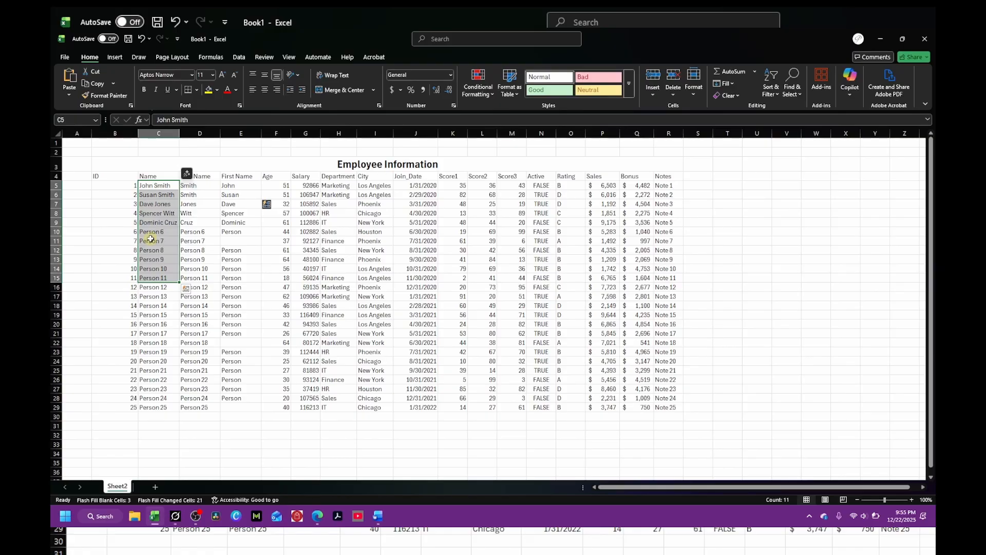
drag(188, 186, 239, 221)
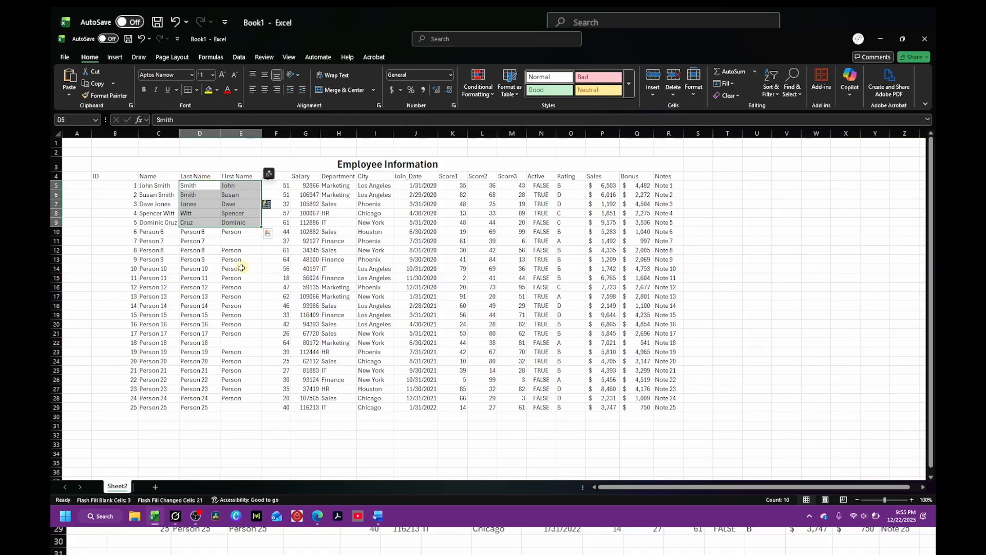
drag(197, 232, 229, 405)
key(Delete)
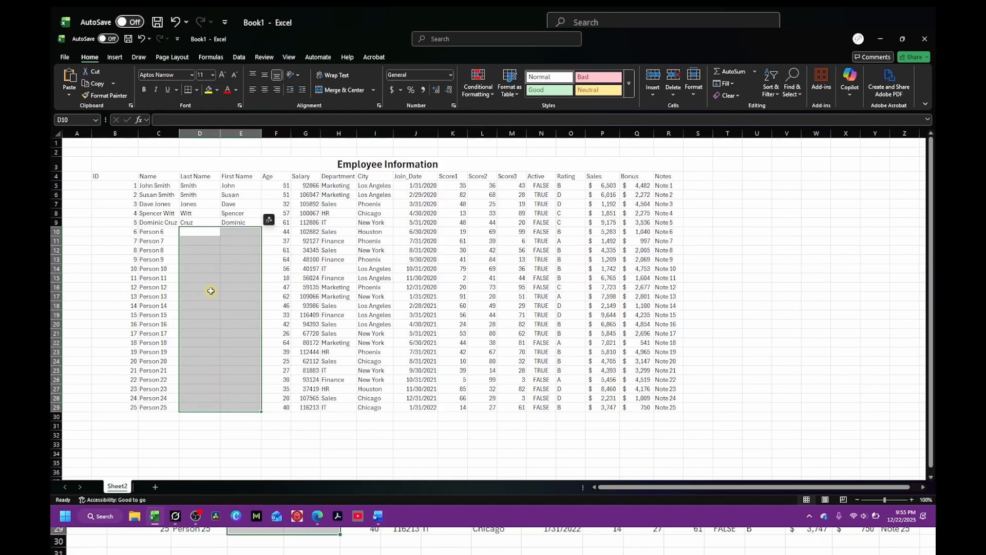
click(210, 290)
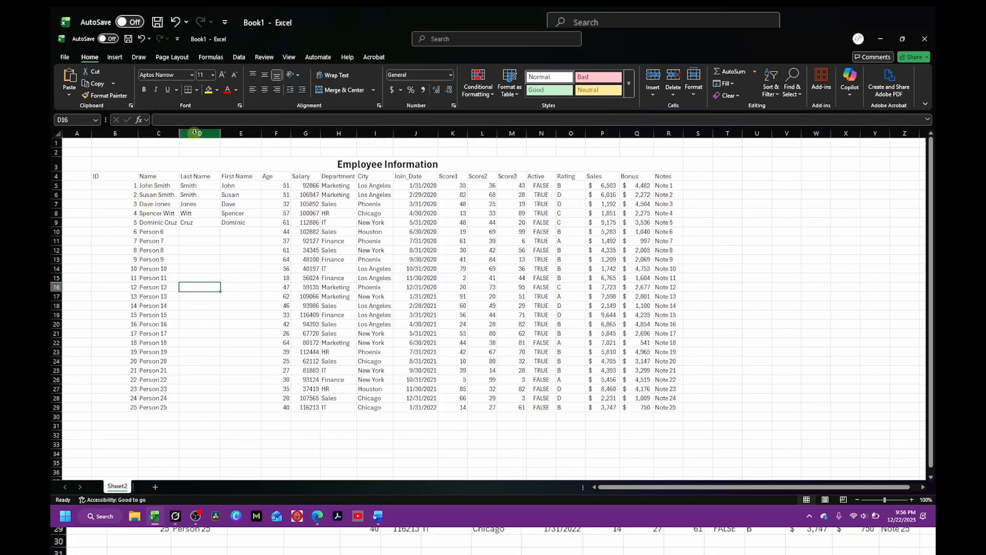
Step: Insert two blank columns before the Last Name column
drag(195, 132, 240, 135)
right_click(239, 139)
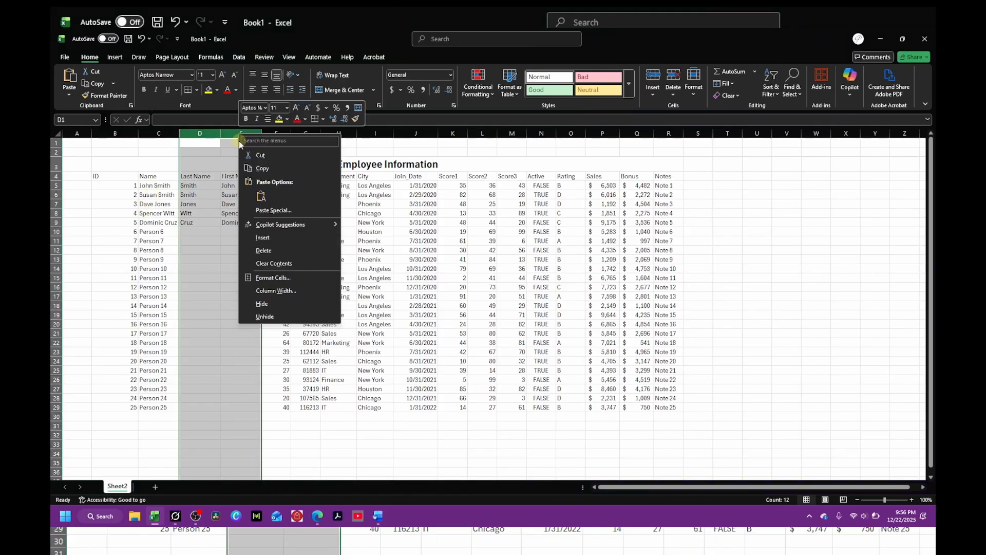
click(263, 250)
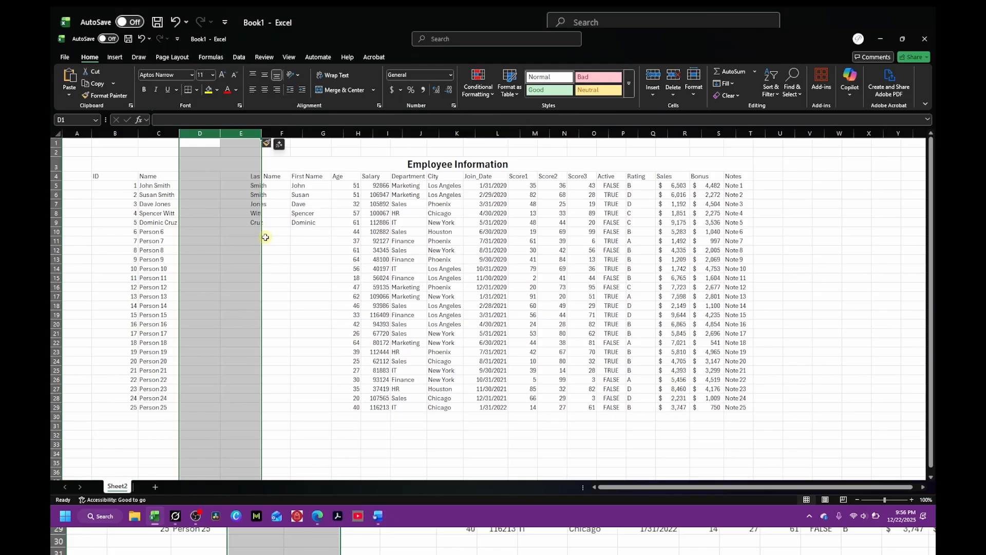
Step: Split the names in C5:C29 into separate columns using Text to Columns with space as the delimiter, treating consecutive delimiters as one
click(214, 250)
drag(152, 186, 156, 403)
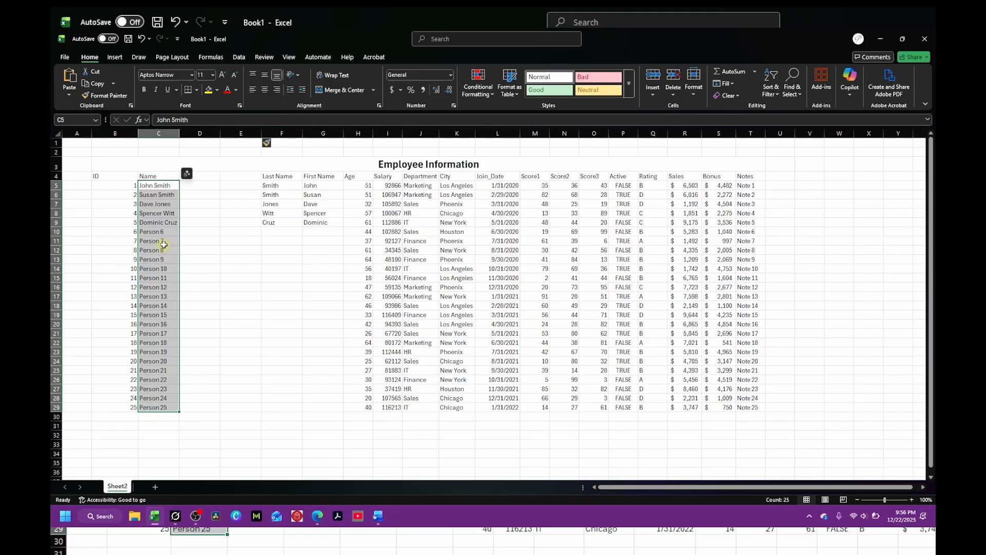
click(239, 57)
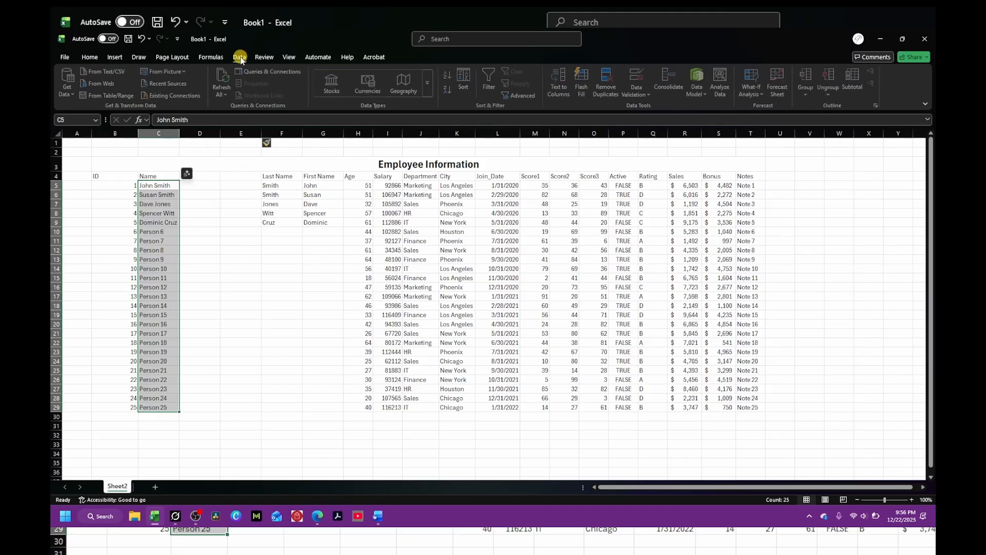
click(566, 93)
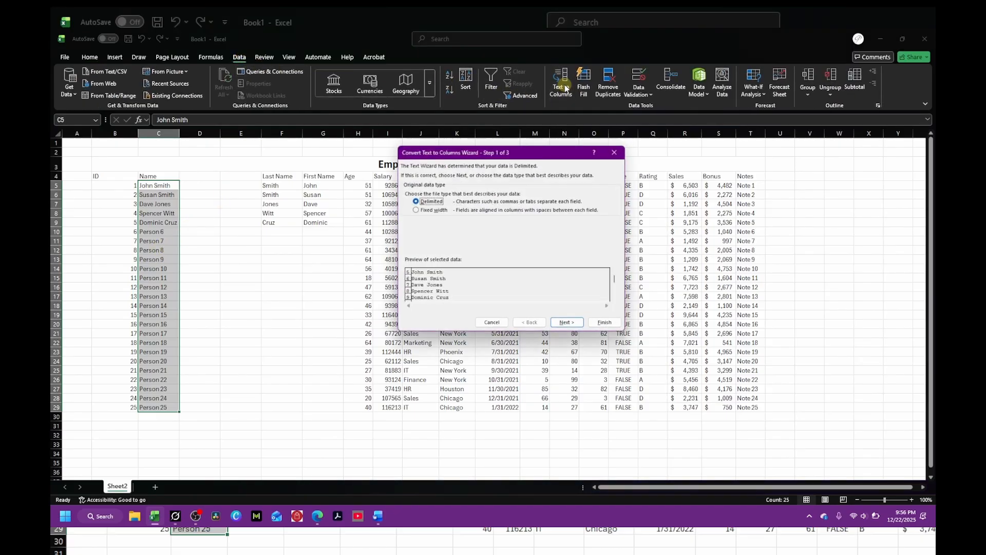
click(568, 325)
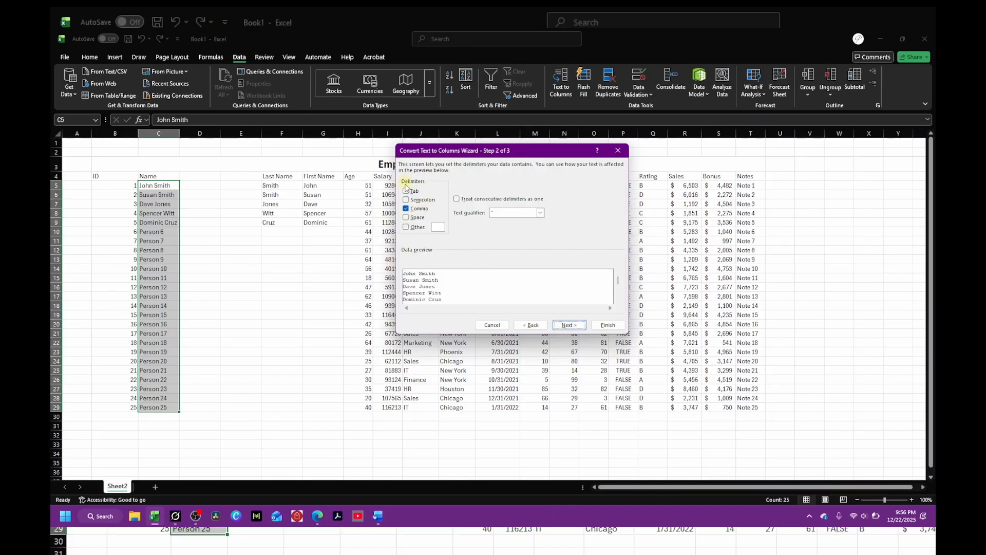
click(406, 208)
click(406, 218)
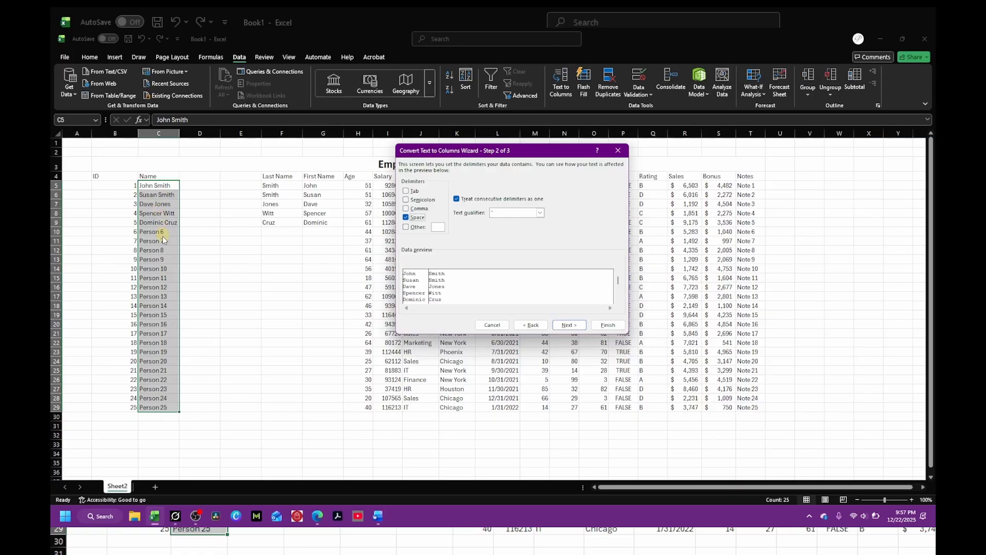
click(568, 325)
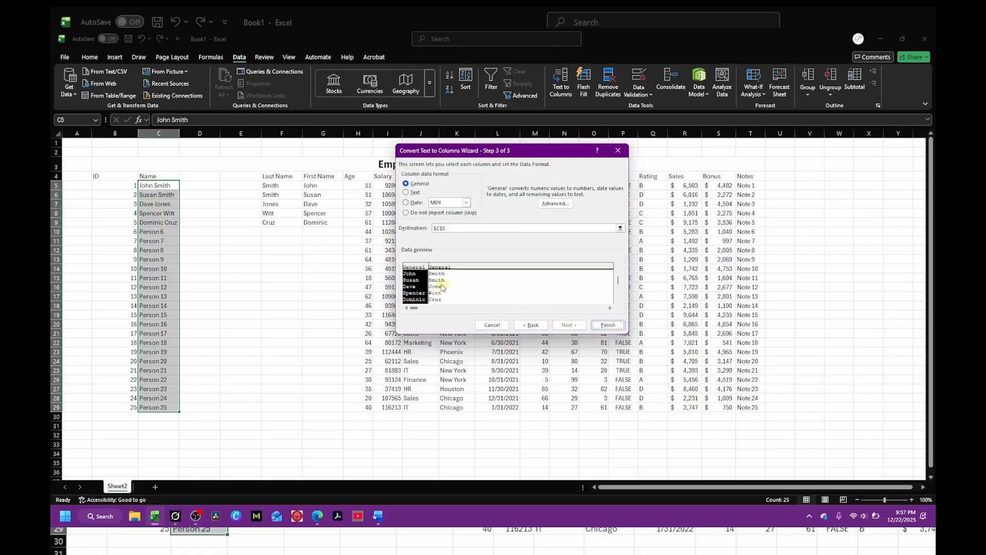
click(608, 325)
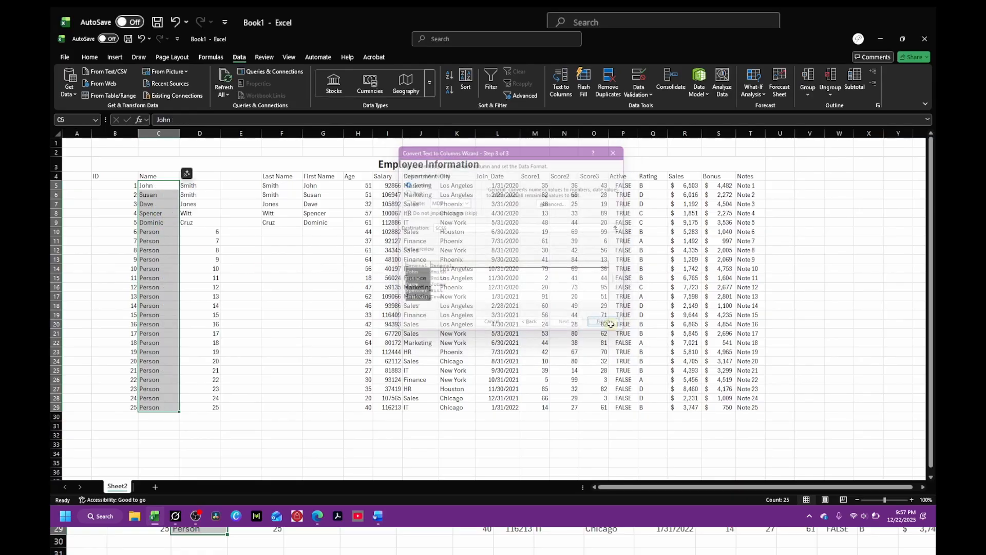
Step: Delete the empty column together with the flash-filled Last Name and First Name columns
click(254, 267)
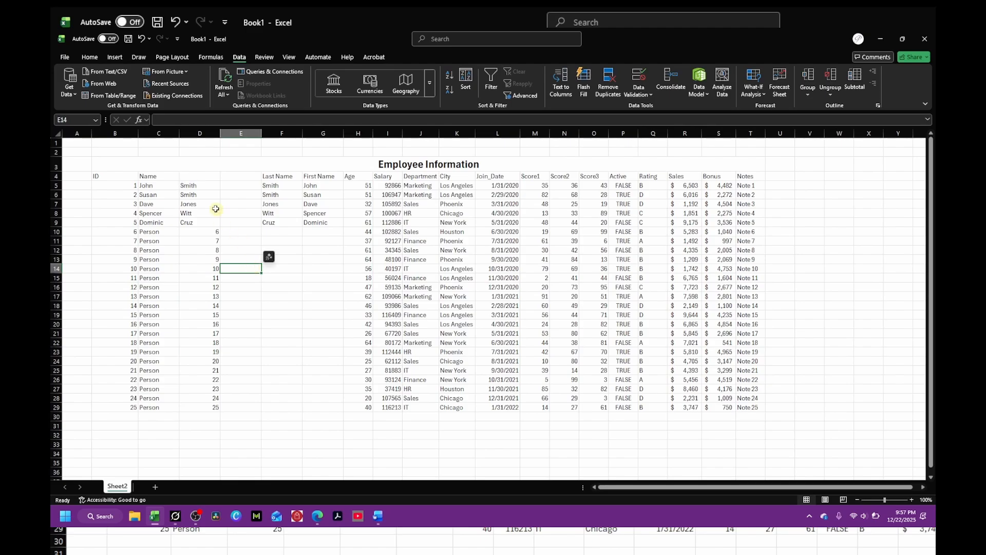
drag(157, 186, 189, 399)
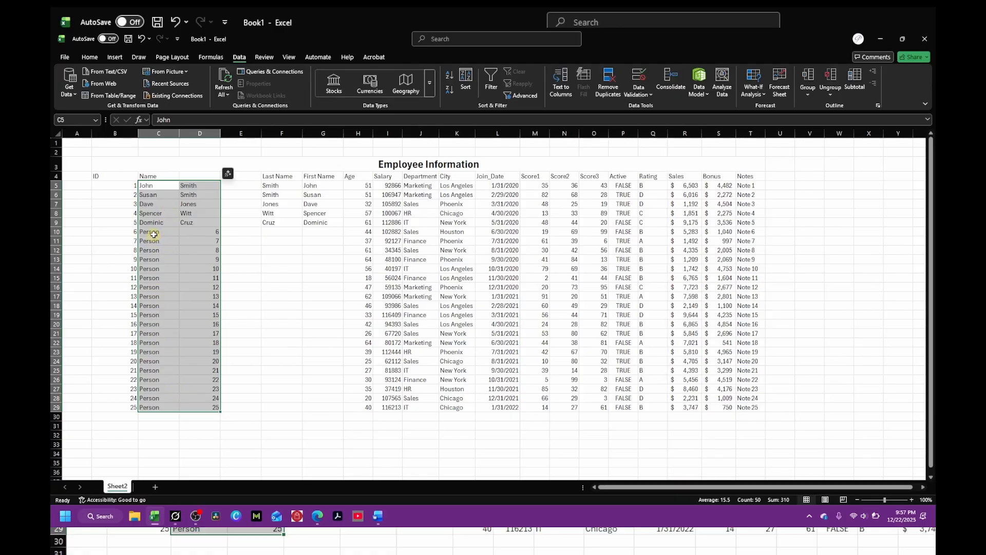
click(271, 241)
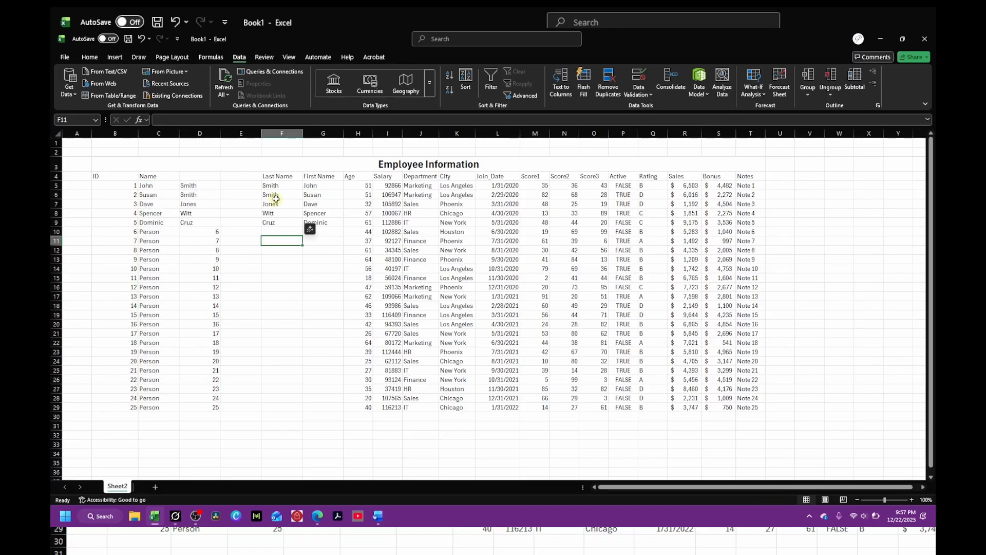
drag(274, 185, 312, 225)
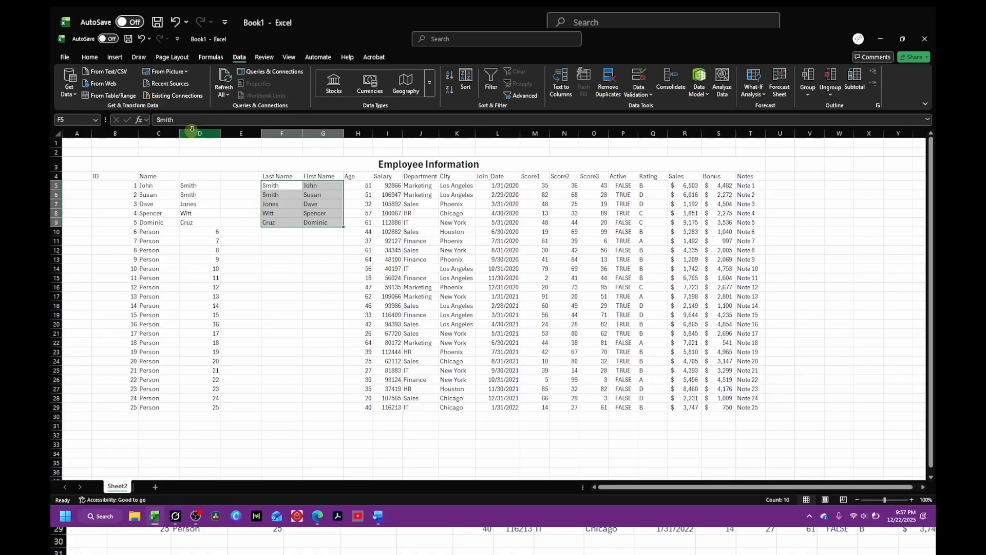
drag(236, 133, 309, 135)
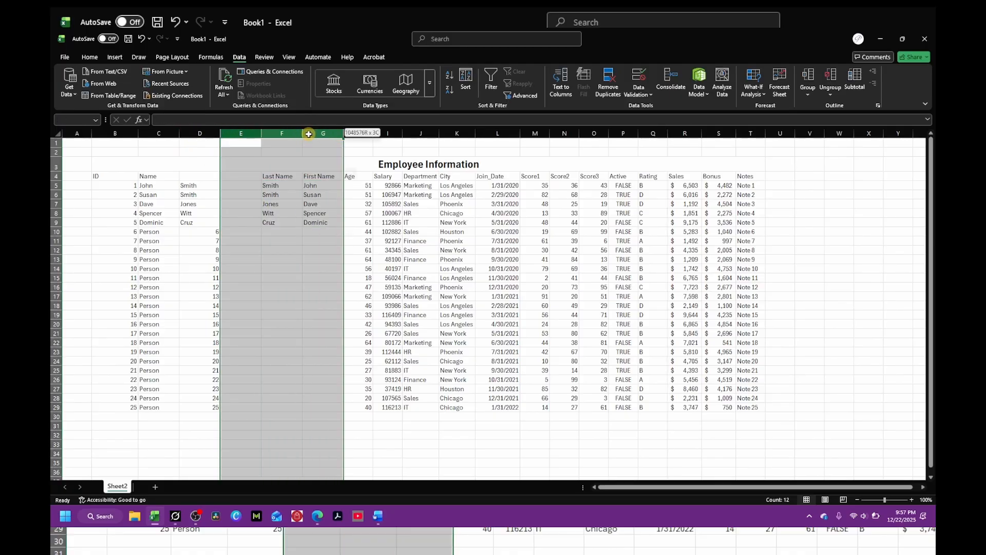
right_click(315, 135)
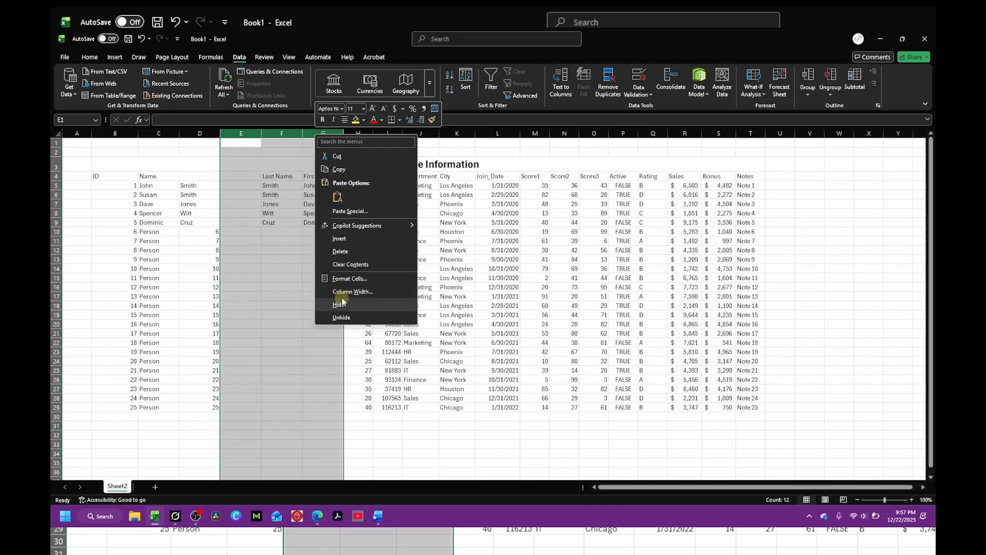
click(340, 251)
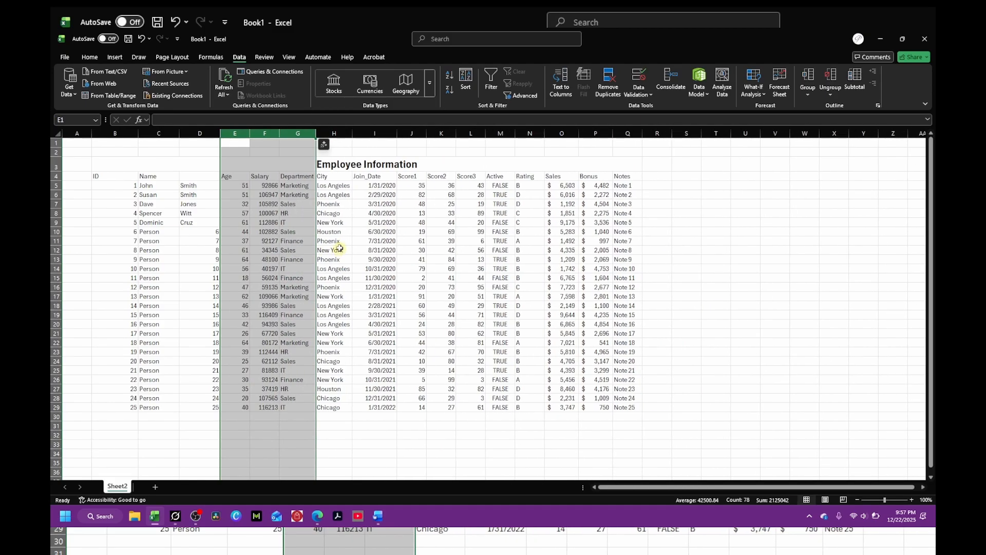
Step: Try to adjust the Person entries in C10 to C14 by editing each cell in place
click(677, 304)
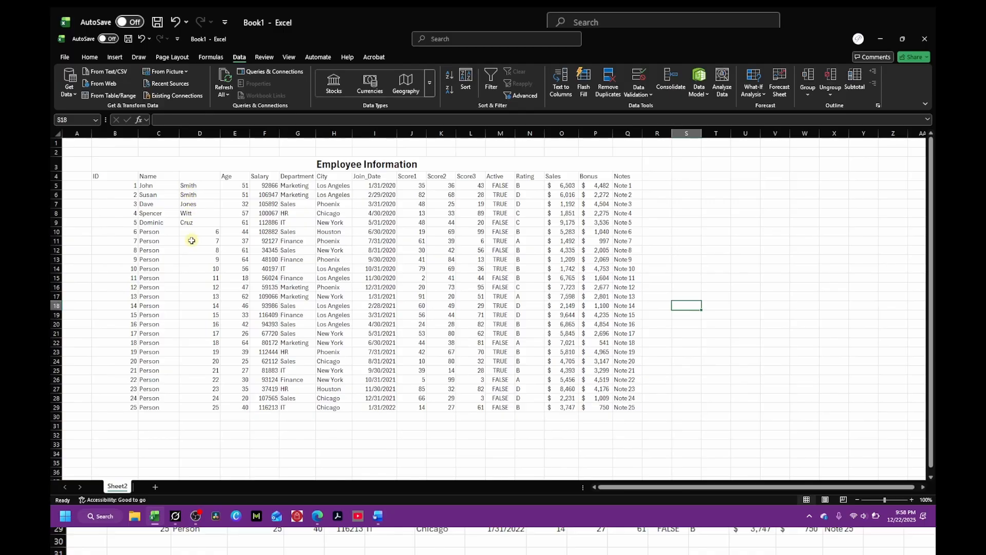
drag(145, 236, 185, 311)
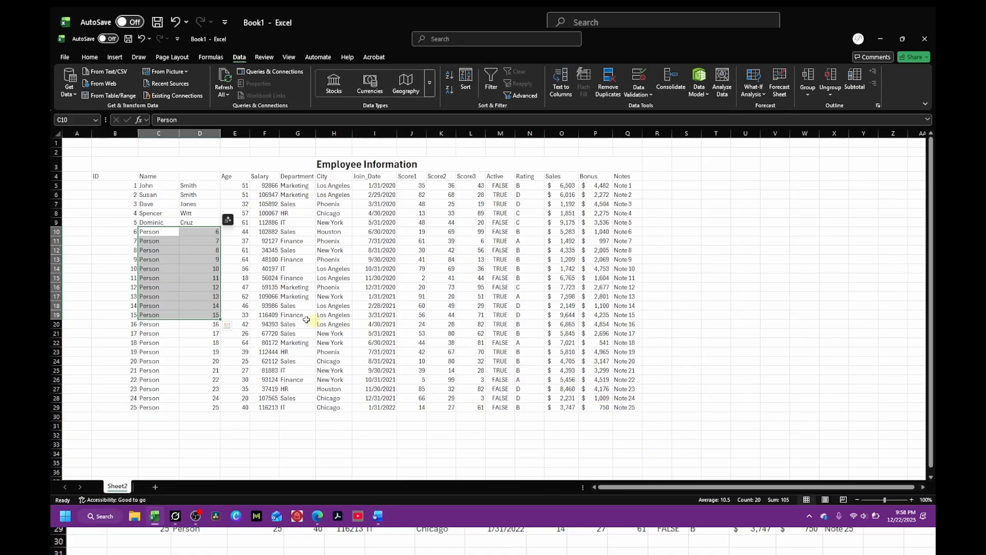
click(172, 275)
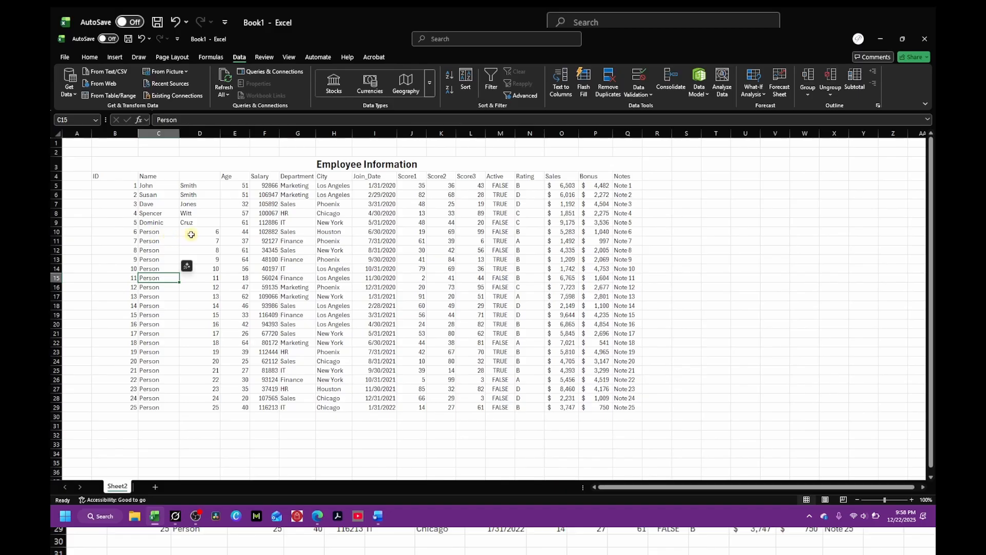
drag(146, 231, 200, 399)
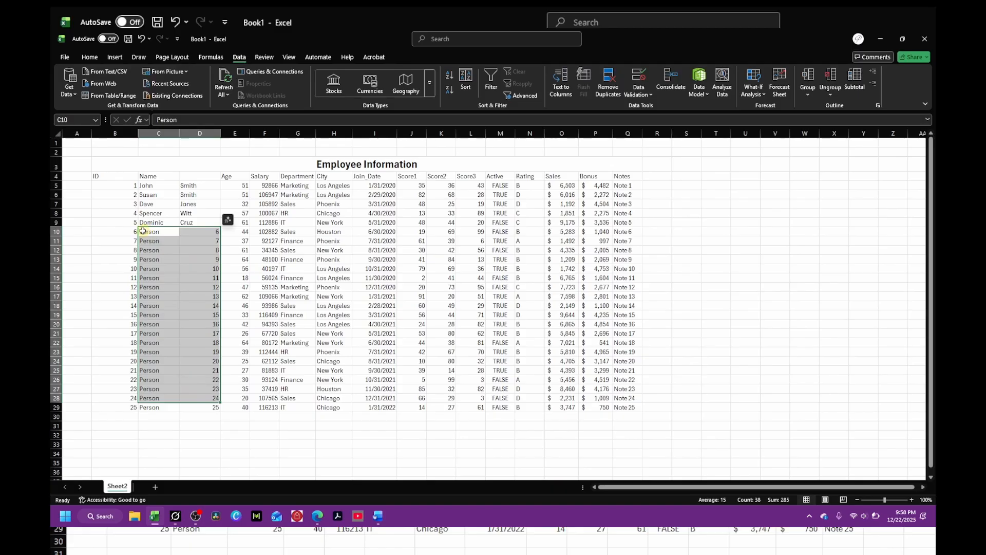
double_click(142, 231)
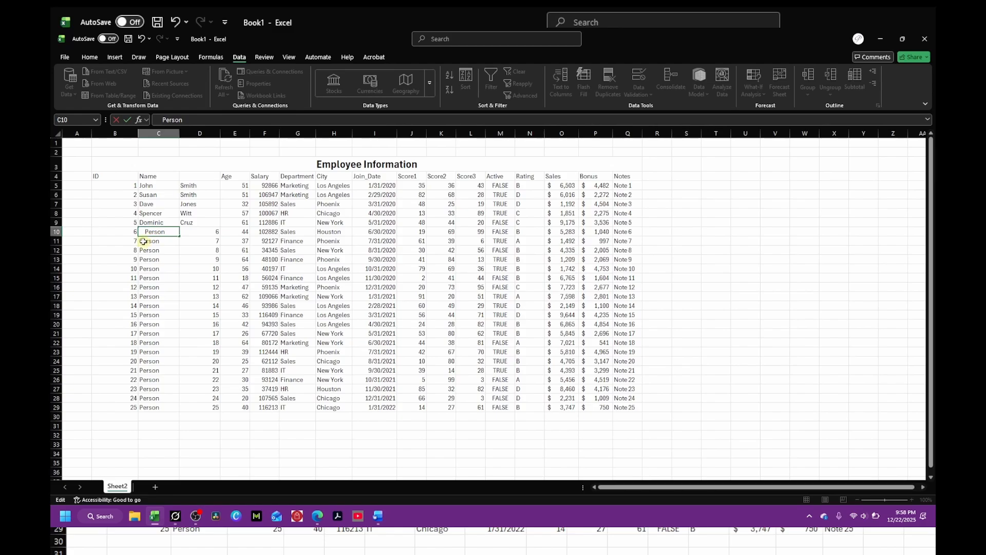
key(Return)
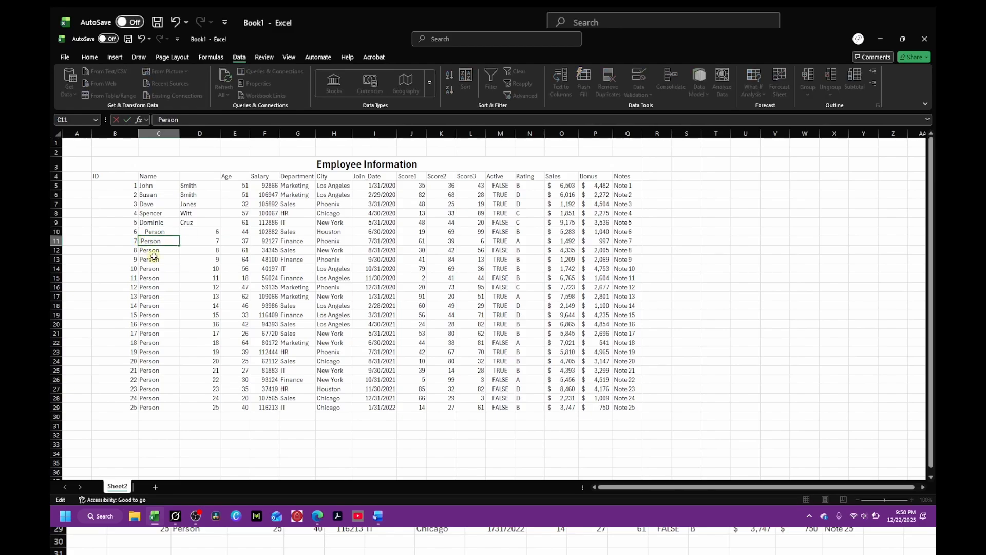
double_click(140, 251)
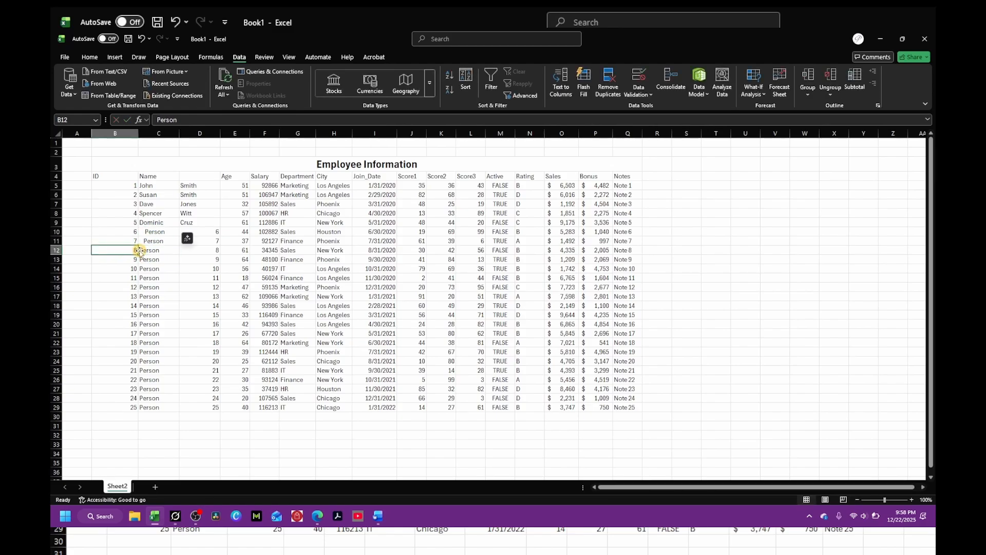
double_click(141, 254)
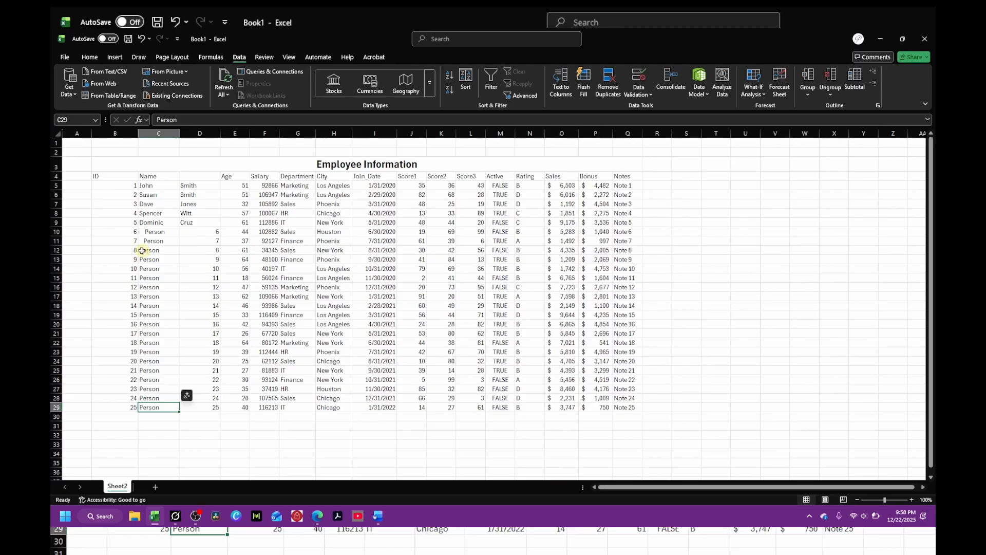
click(144, 250)
double_click(144, 251)
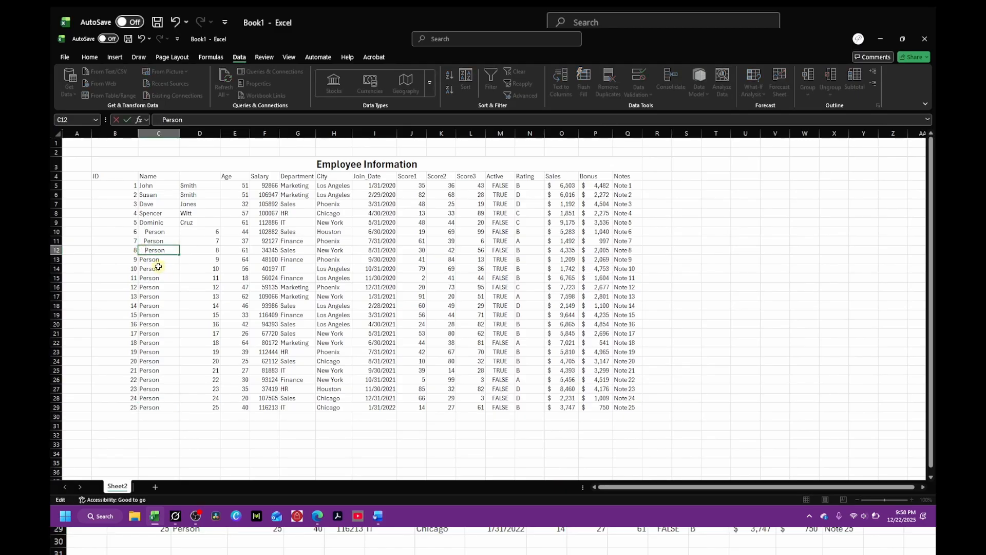
click(141, 260)
double_click(141, 259)
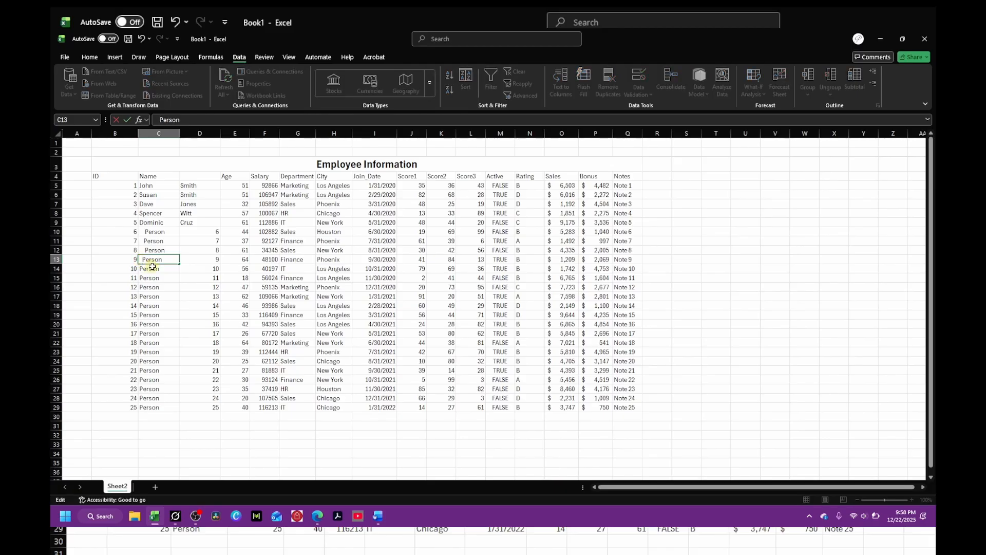
click(139, 268)
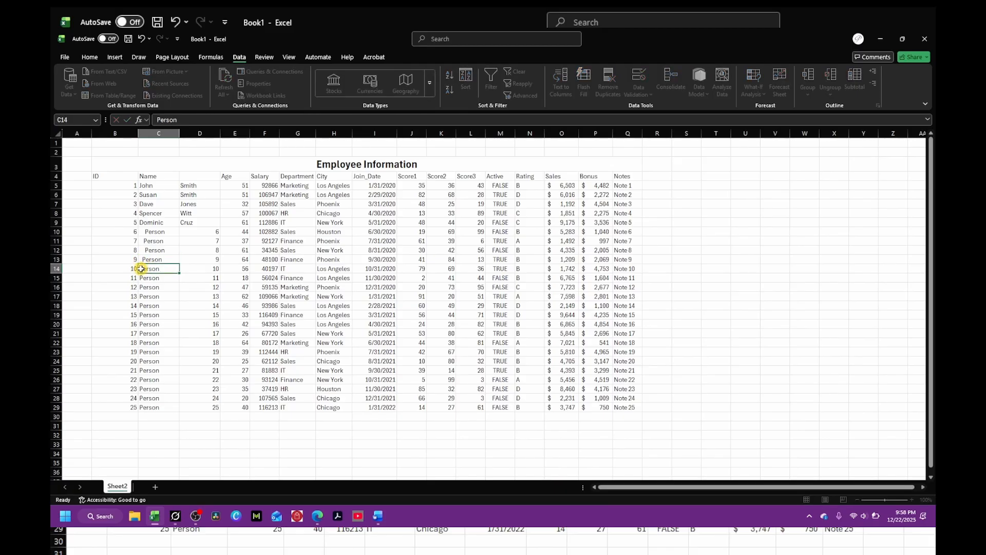
double_click(148, 271)
drag(163, 305, 165, 297)
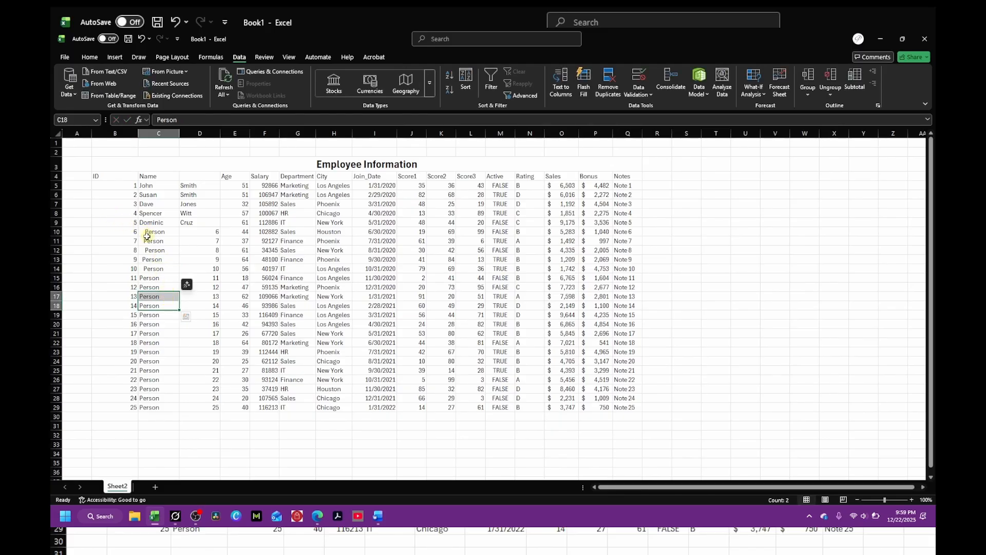
Step: Undo the edits made to the Person cells
click(142, 40)
click(143, 40)
click(142, 40)
click(142, 40)
click(142, 40)
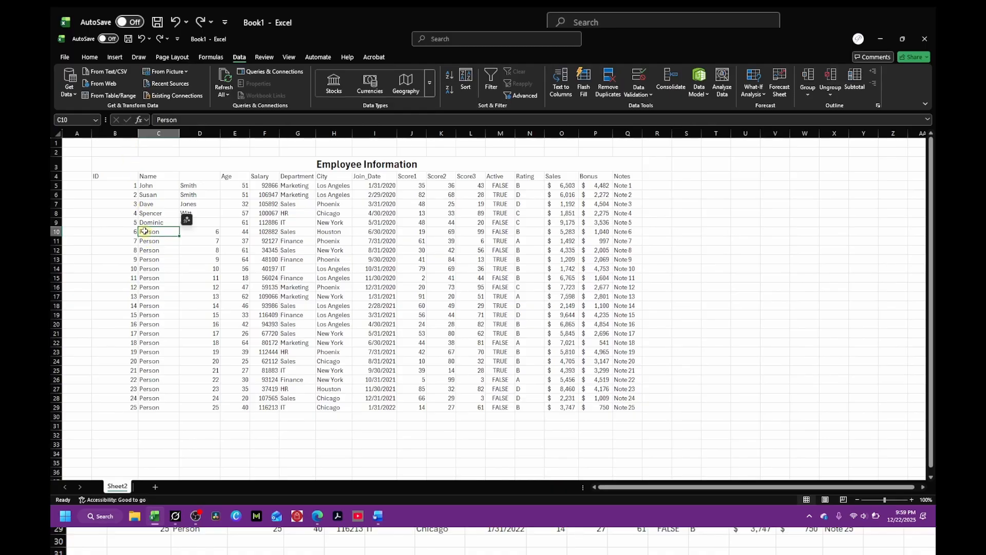
Step: Center-align the Person entries in C10:C29
drag(144, 231, 148, 406)
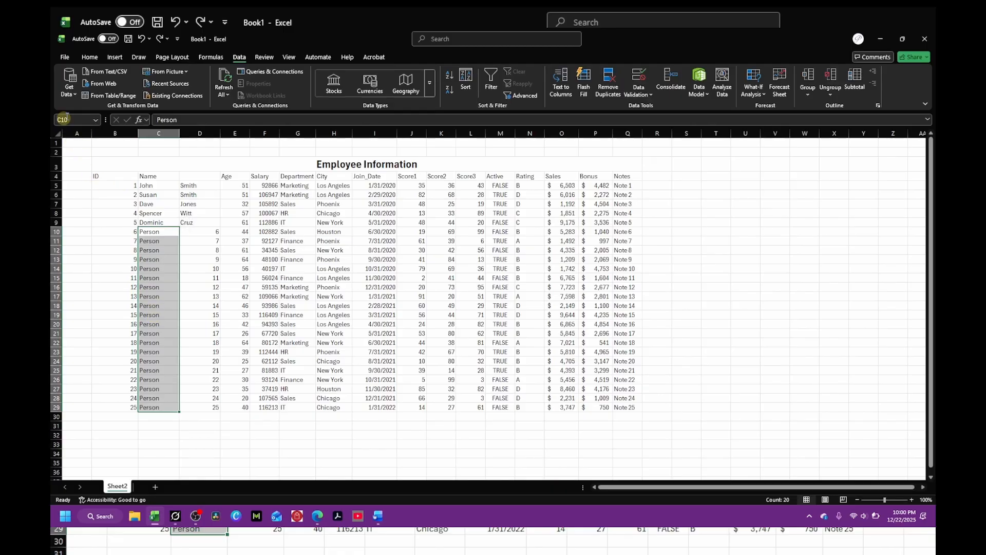
click(90, 57)
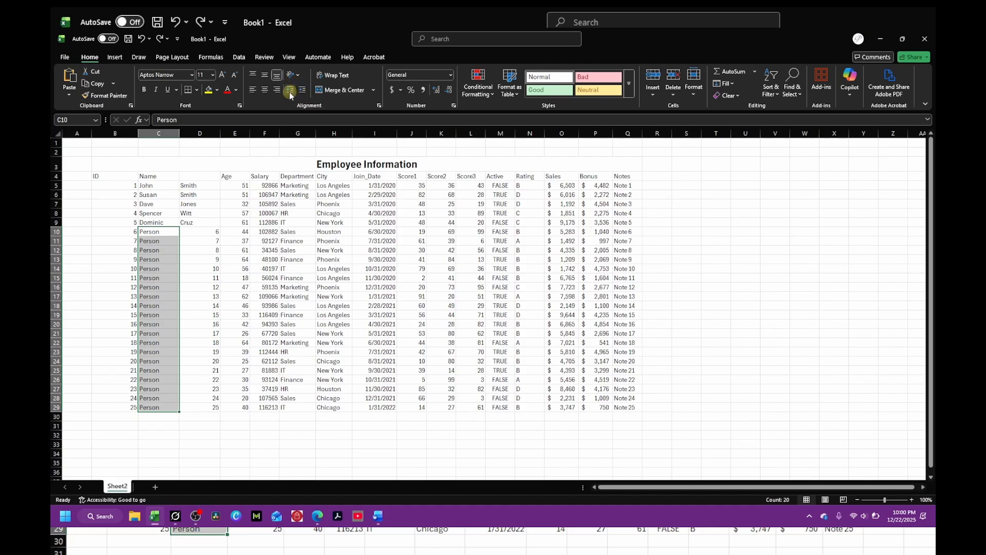
click(303, 90)
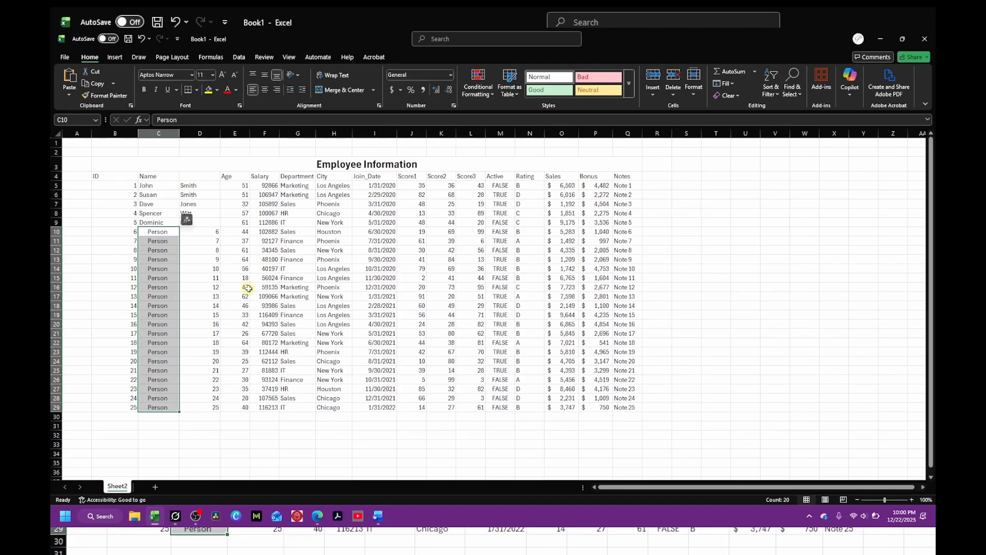
click(86, 287)
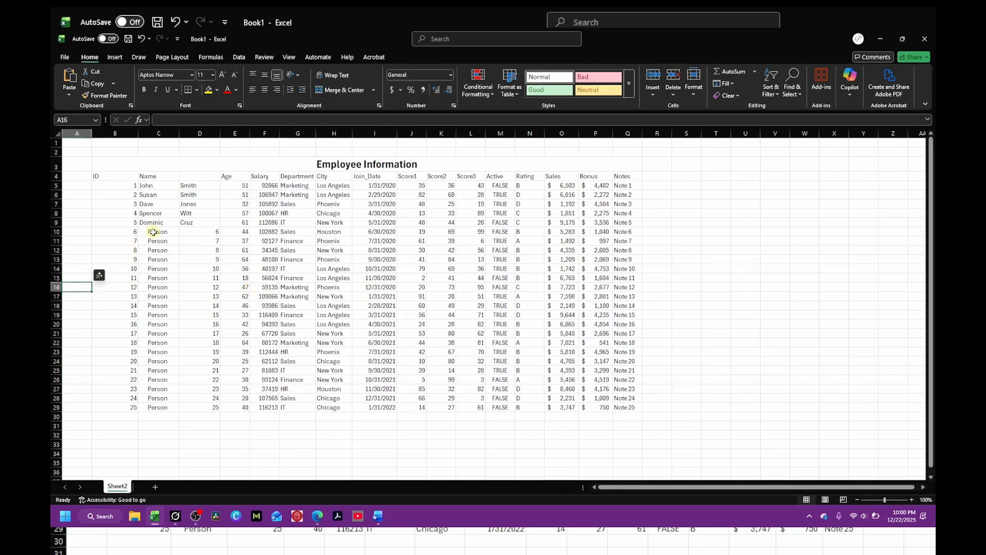
drag(153, 232, 150, 412)
drag(150, 224, 161, 411)
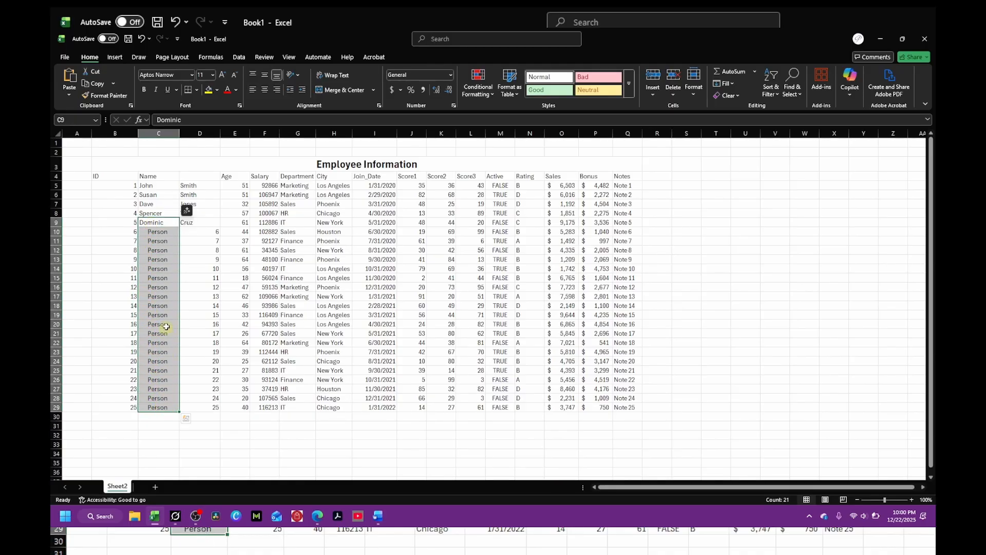
click(157, 297)
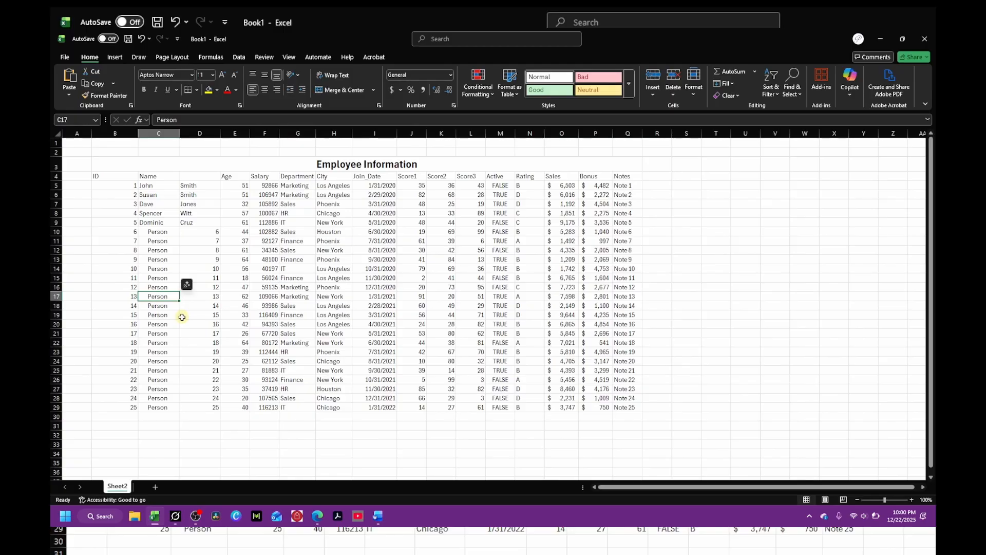
Step: Replace the Person entry in C17 with a first name and enter the matching last name in D17
text(T)
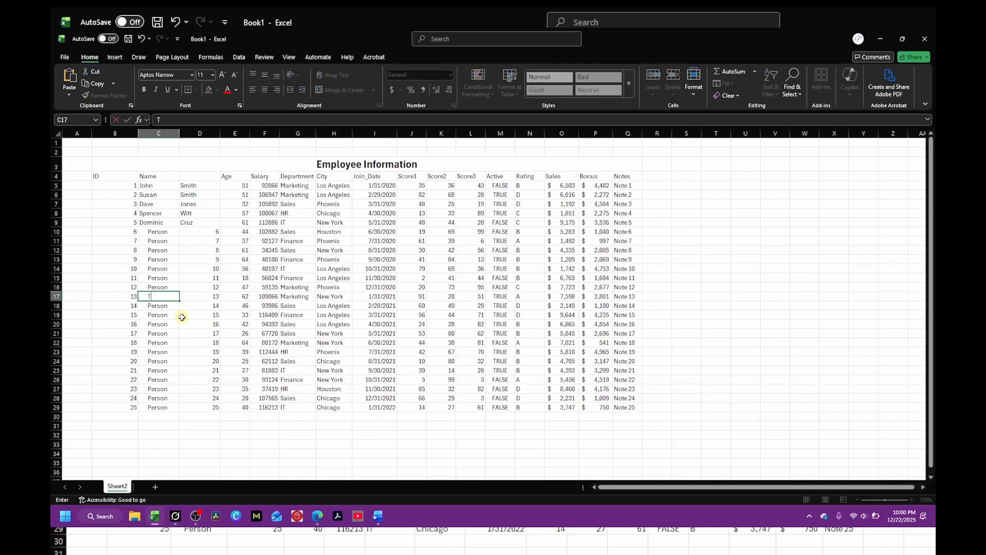
text(on)
key(Tab)
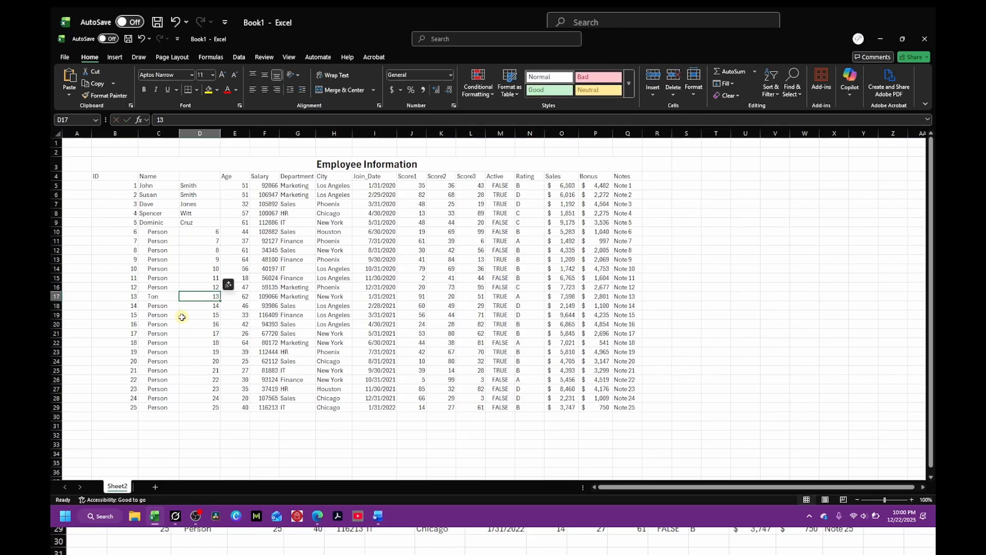
text(Jones)
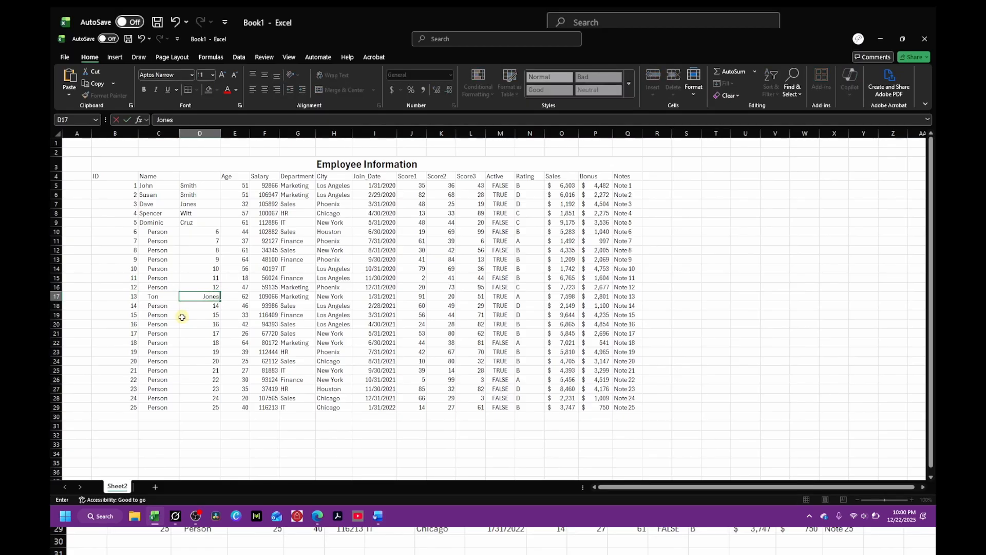
key(Return)
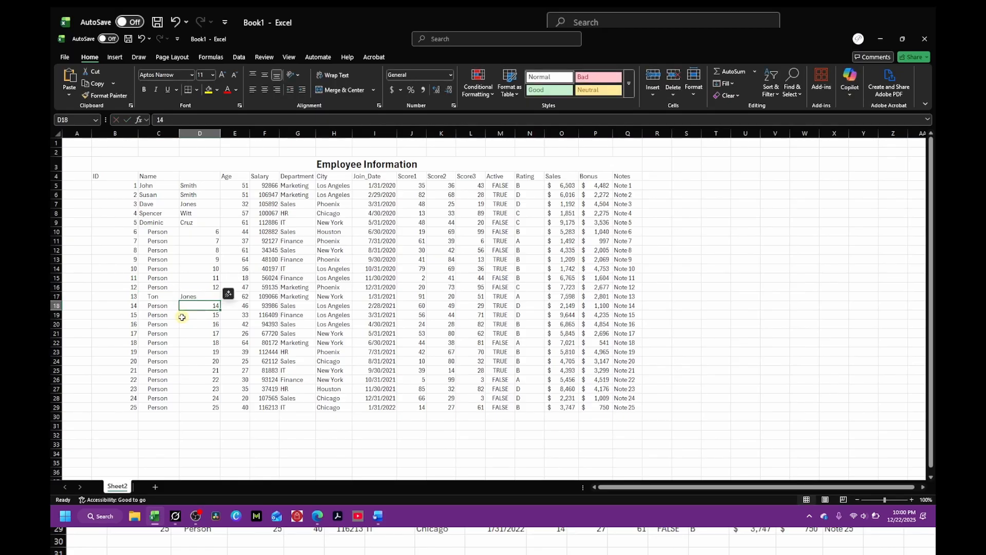
Step: Correct the last letter of the first name in C17 and decrease its indent
double_click(163, 297)
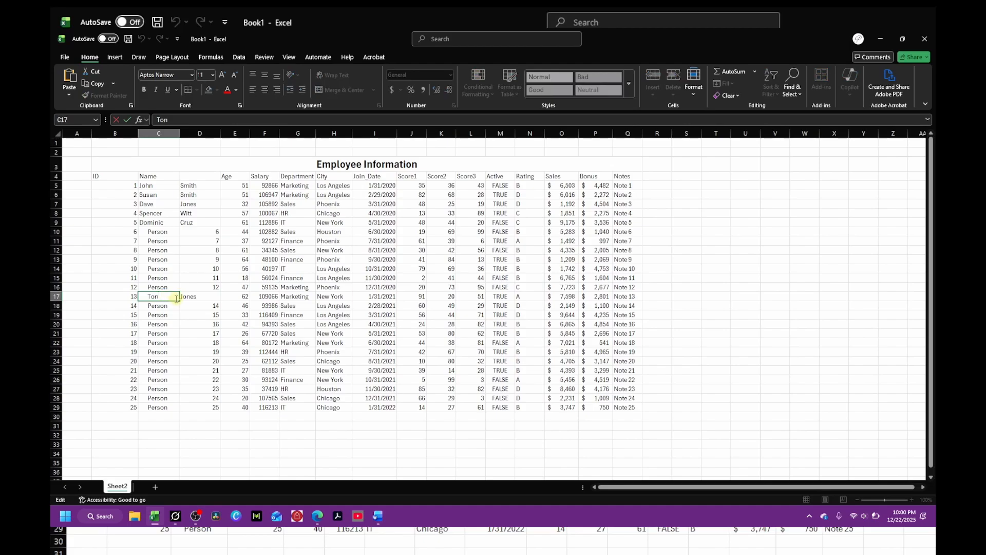
key(BackSpace)
text(m)
key(Return)
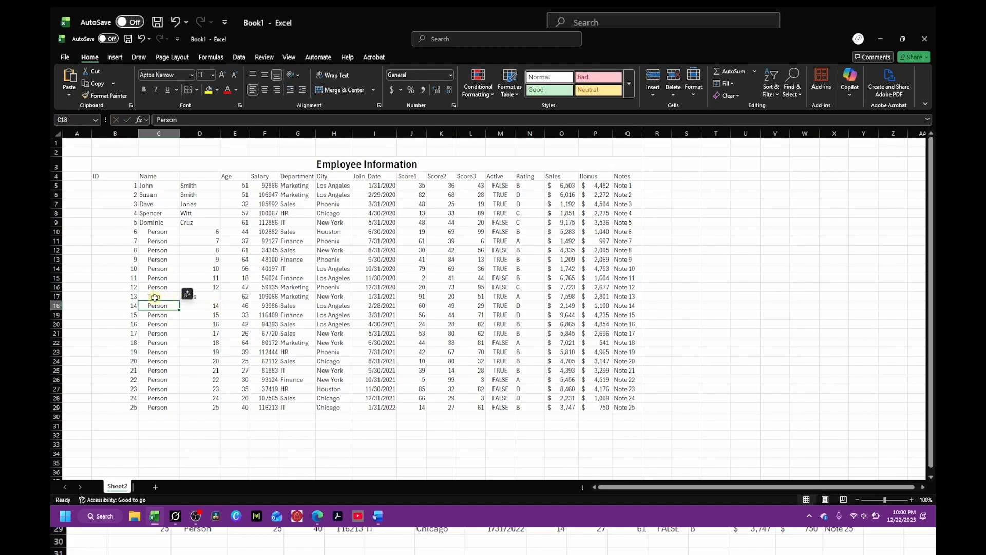
click(155, 297)
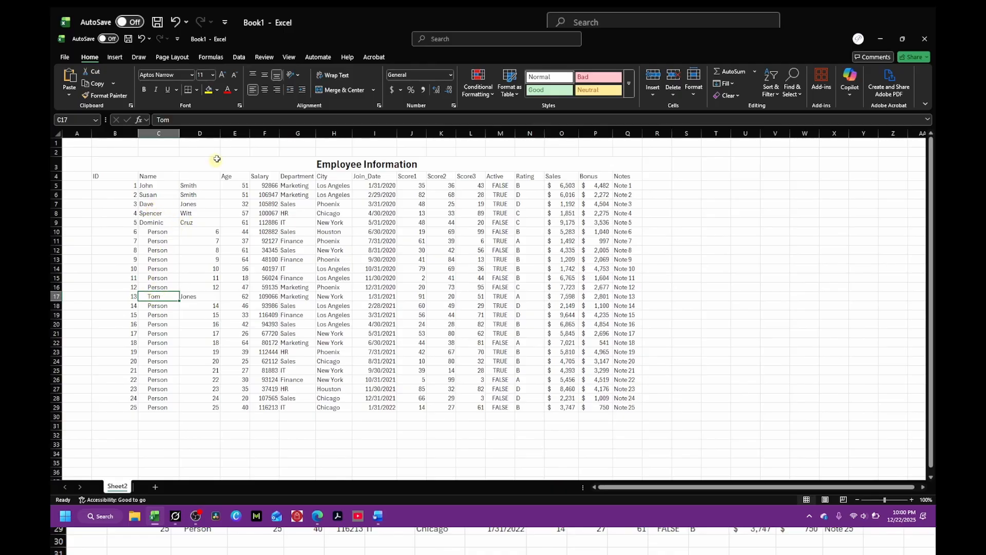
click(289, 89)
click(81, 296)
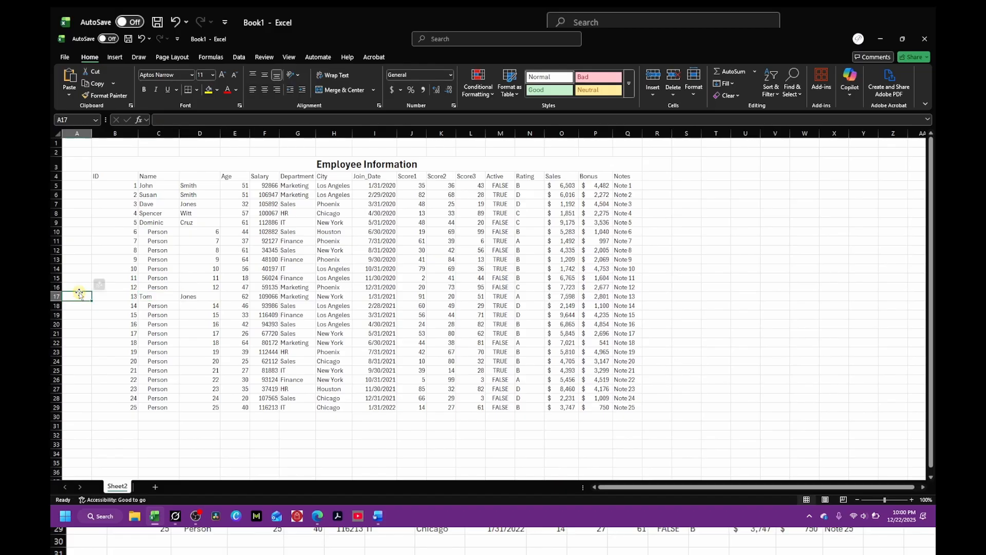
drag(146, 306, 163, 401)
drag(156, 297, 205, 299)
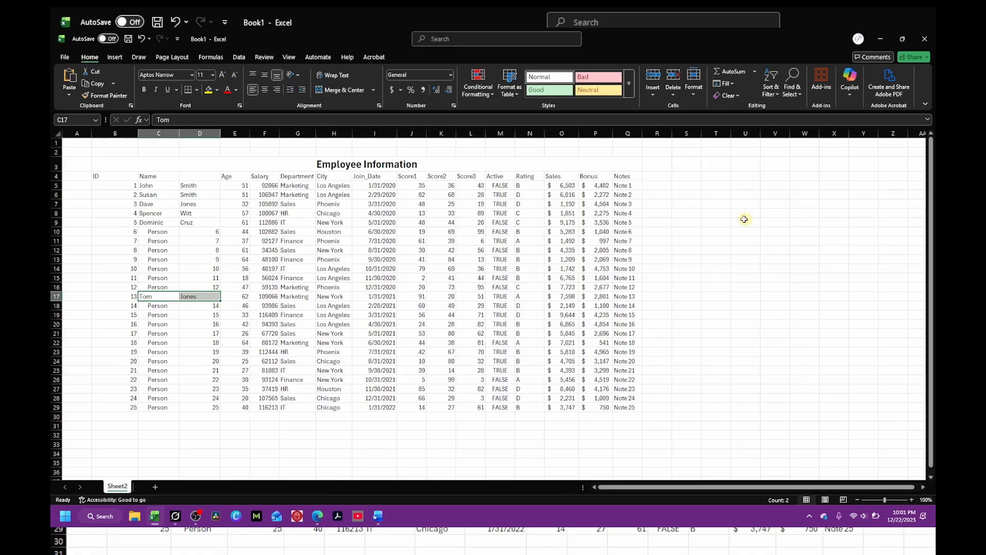
Step: Enter the date 01/03 in cell S6
click(699, 199)
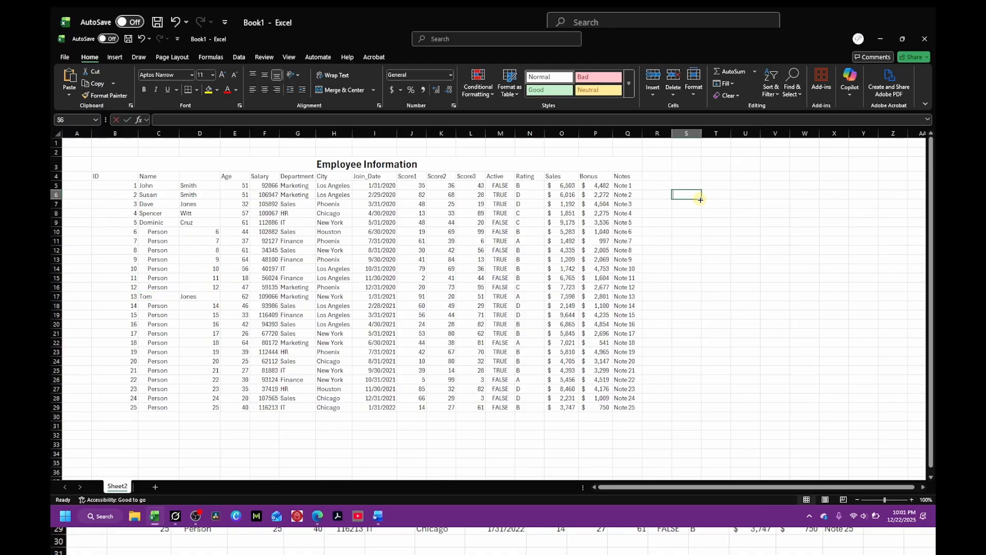
text(01)
text(/03)
key(Return)
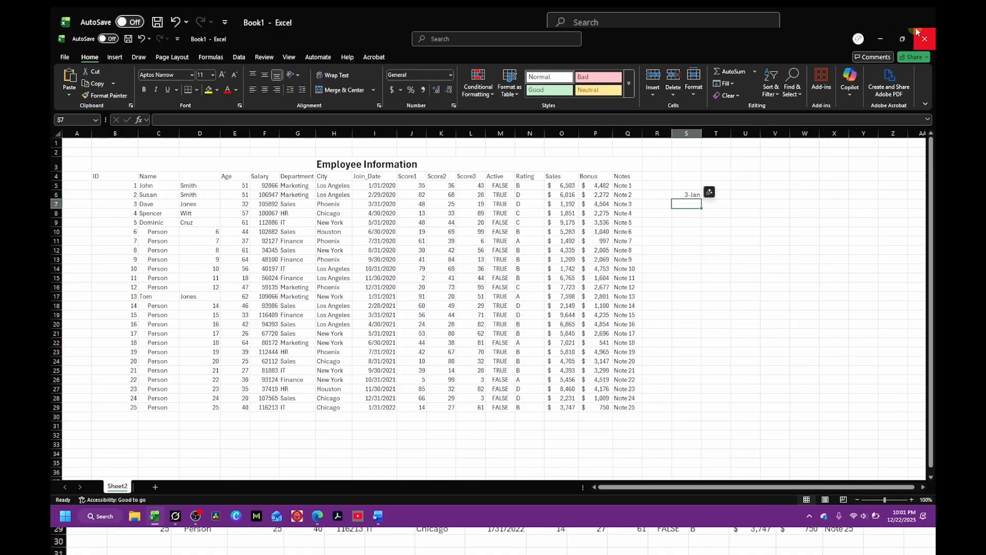
Step: Re-enter cell S6 as the date 01-23
click(693, 195)
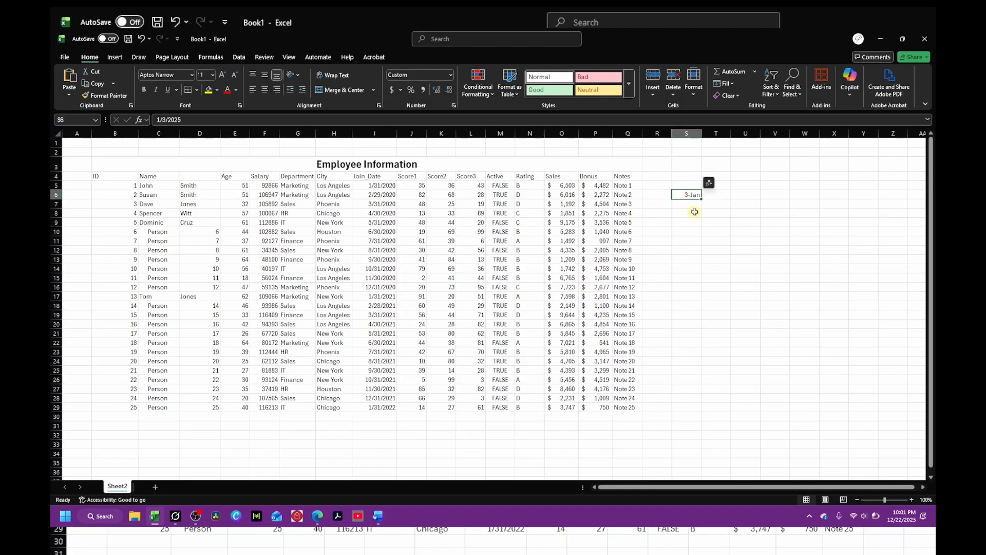
text(01-)
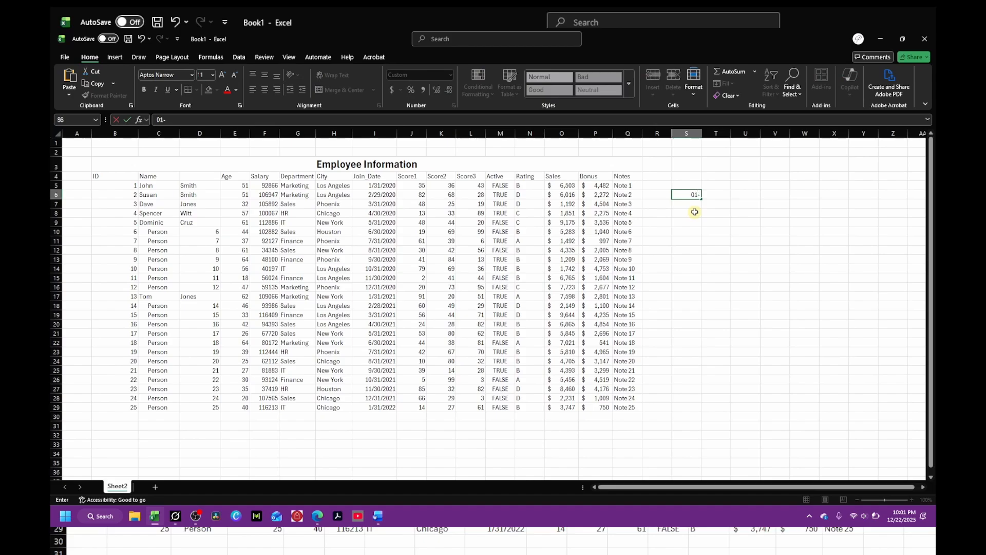
text(23)
key(Return)
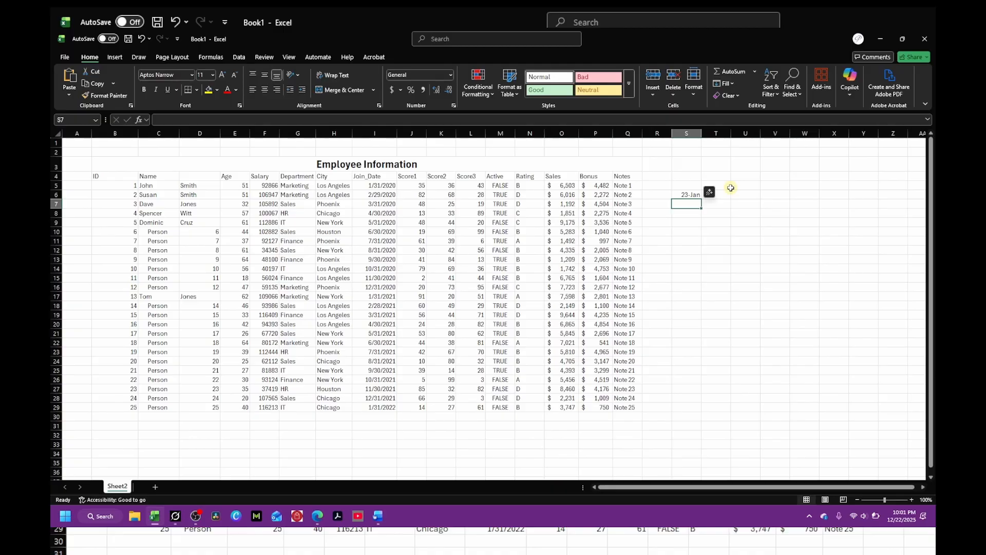
Step: Replace the contents of S6 with the date 2026/02/16
click(694, 197)
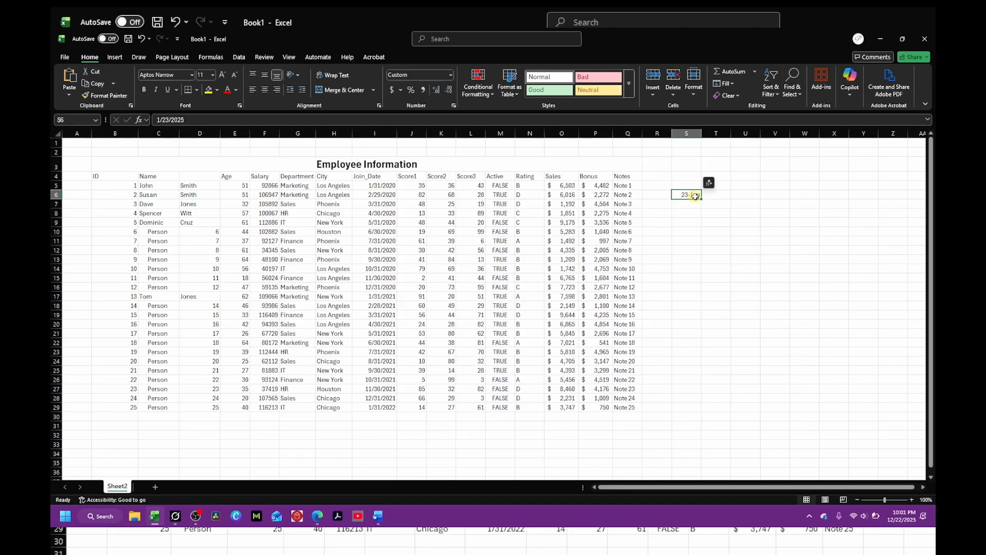
key(Delete)
text(20)
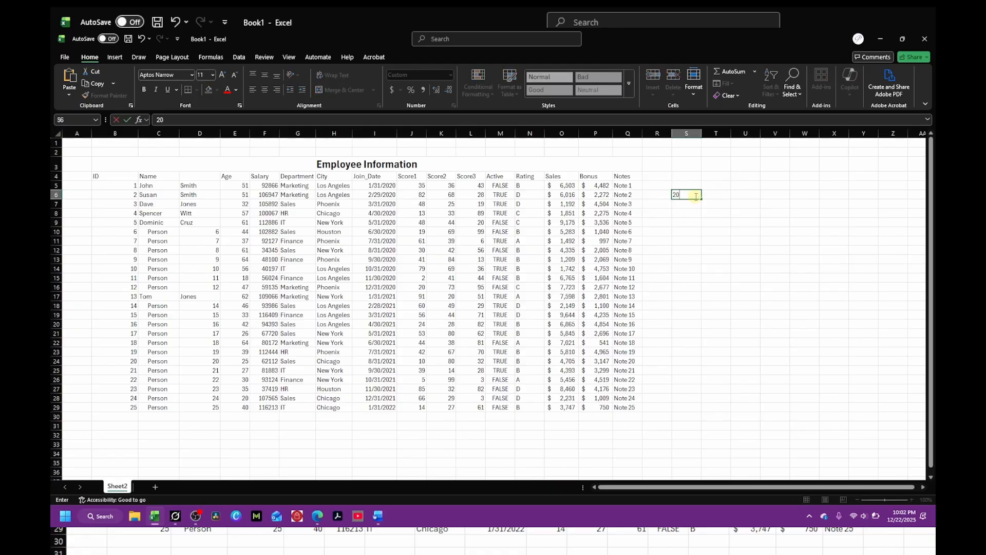
text(26/02/16)
key(Return)
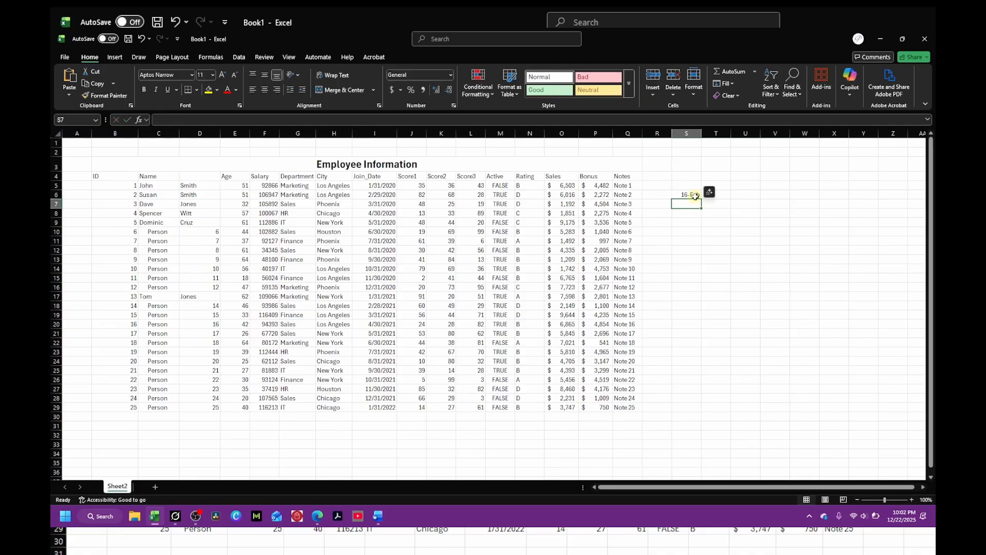
Step: Format cell S6 with the 2012-03-14 style date format
click(689, 195)
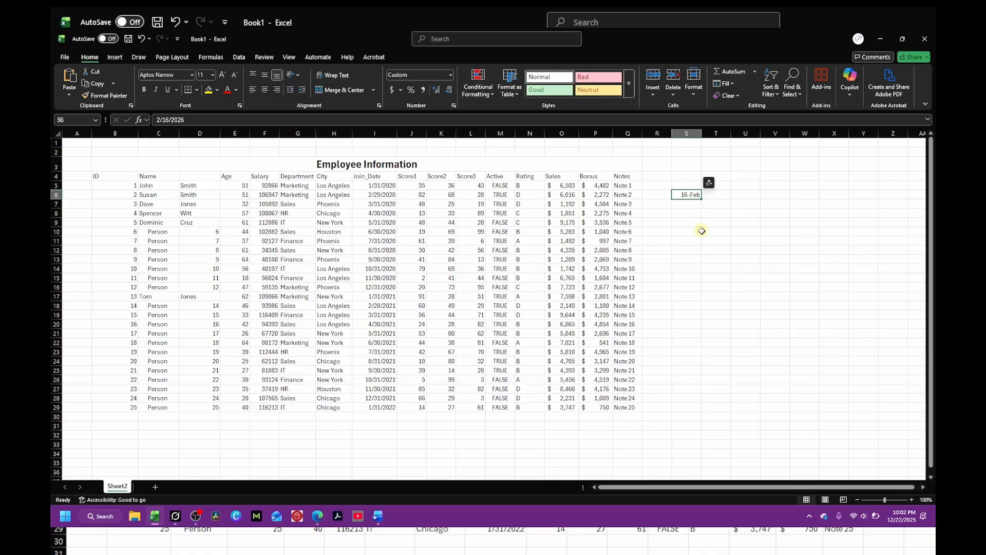
right_click(691, 194)
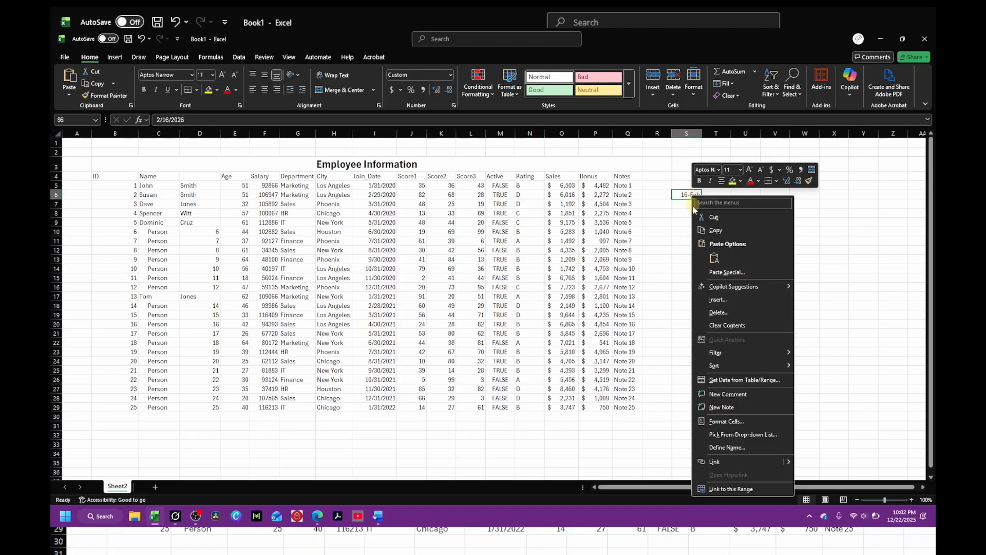
click(729, 421)
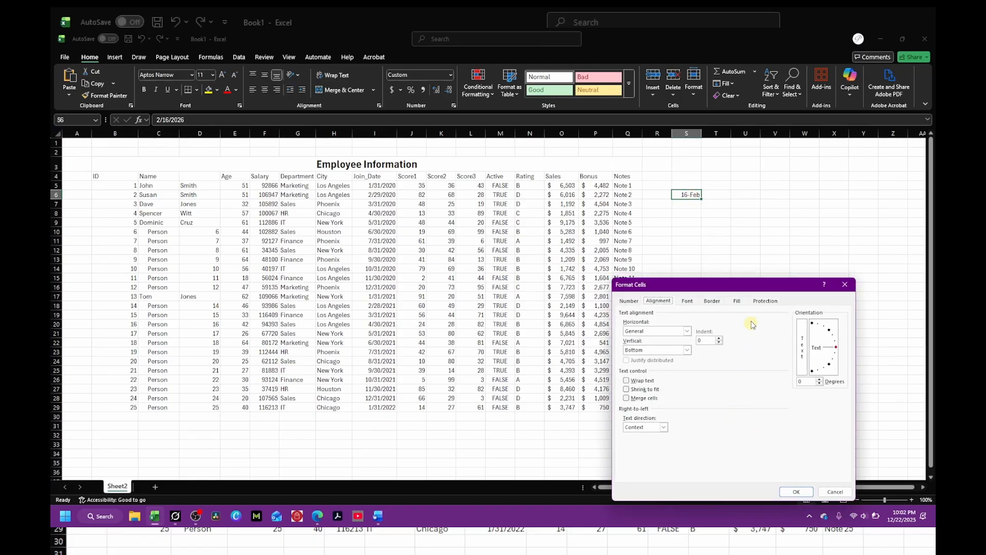
drag(741, 282, 528, 161)
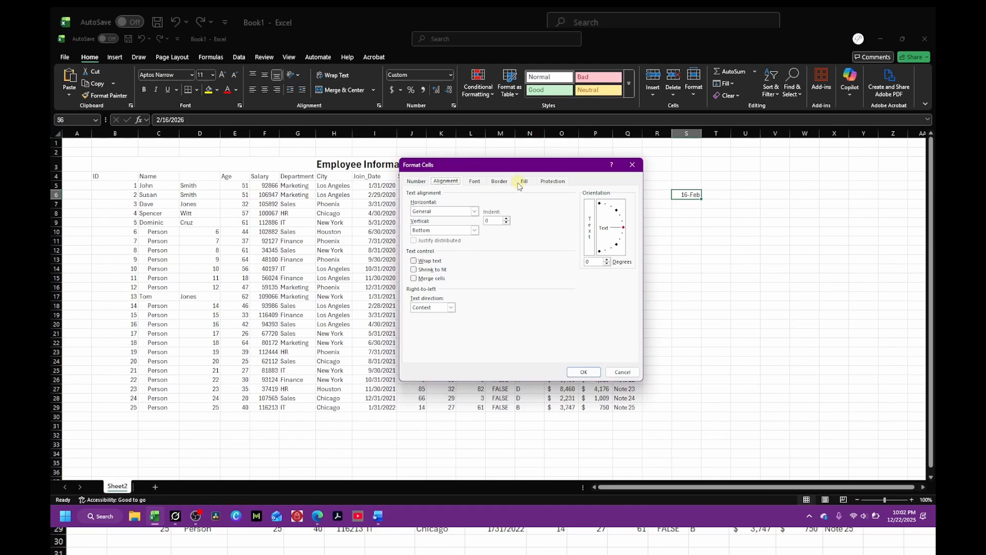
click(423, 183)
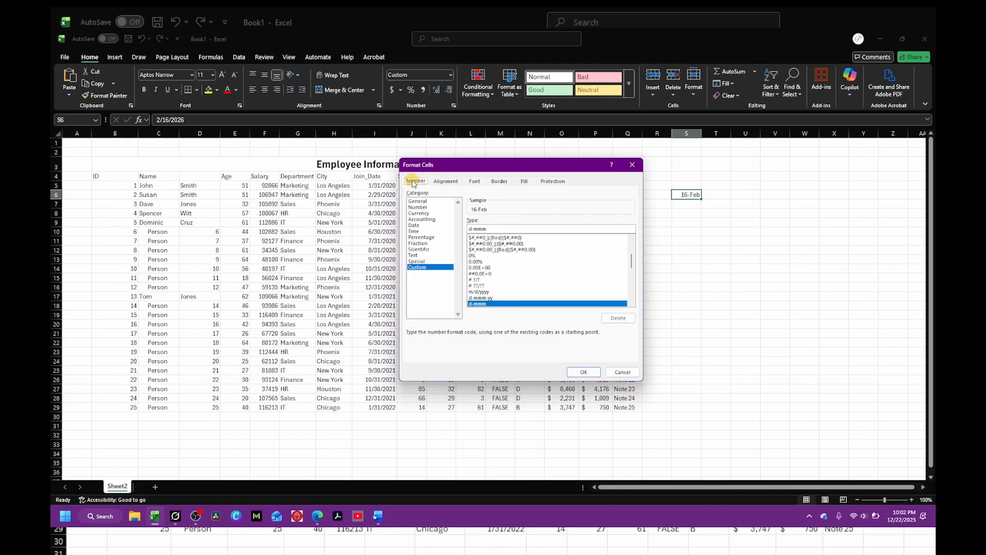
click(415, 225)
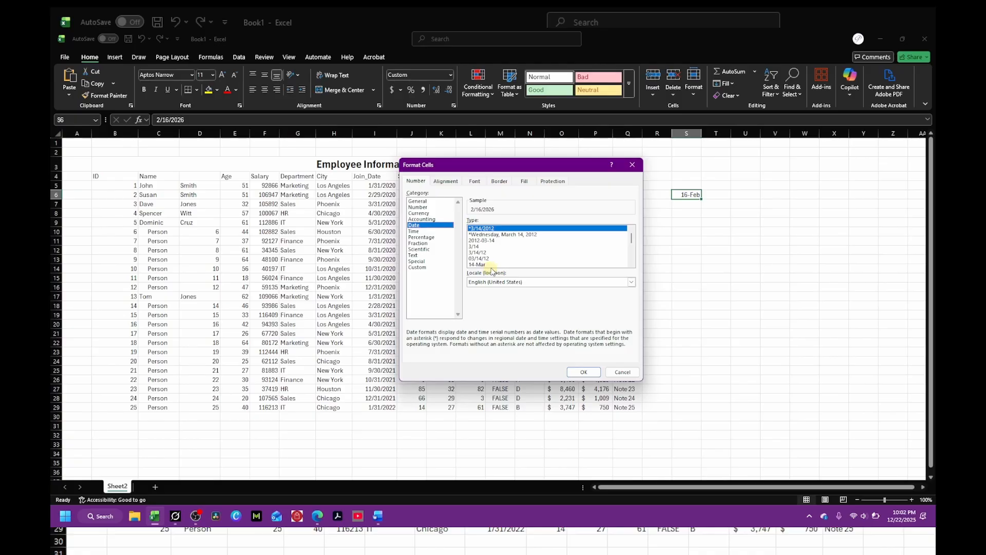
click(482, 241)
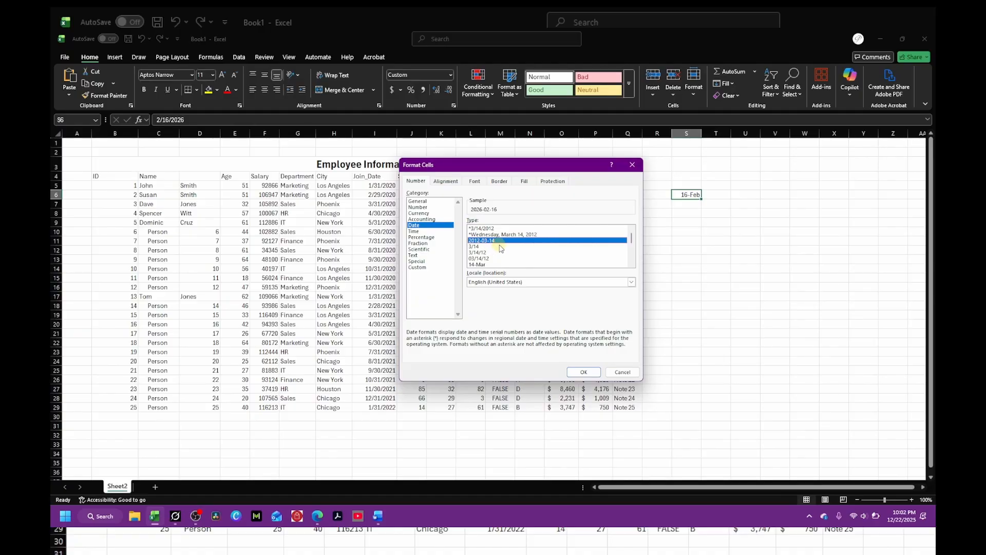
click(586, 375)
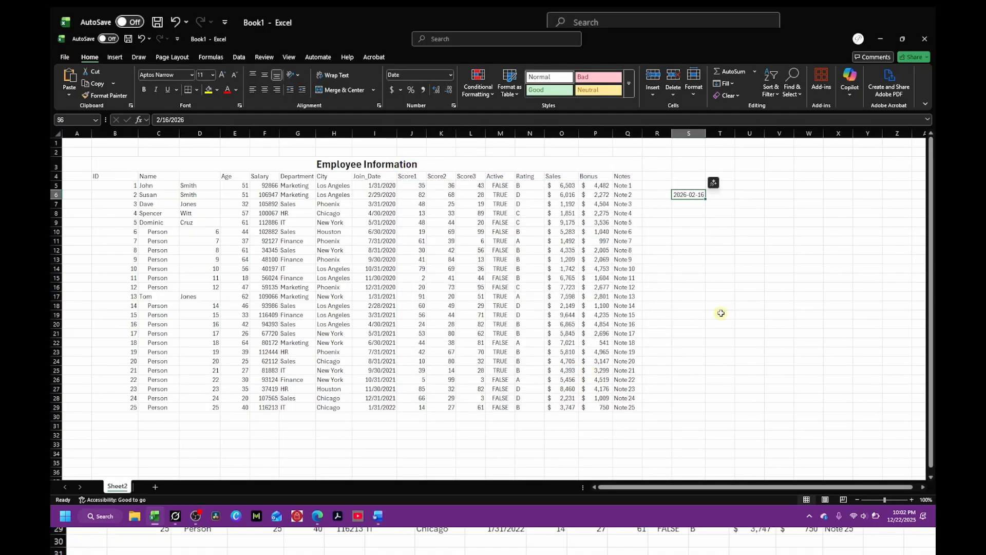
click(720, 296)
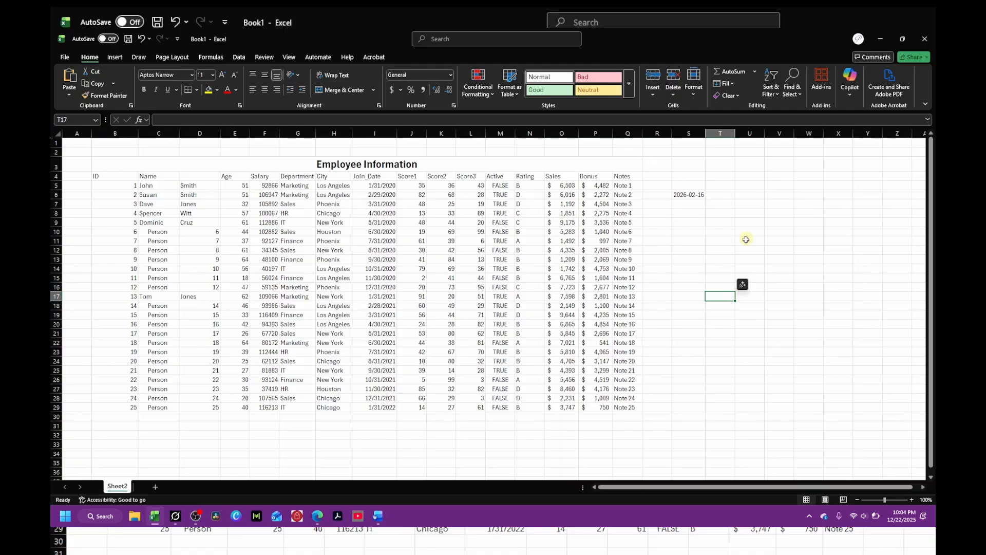
double_click(693, 194)
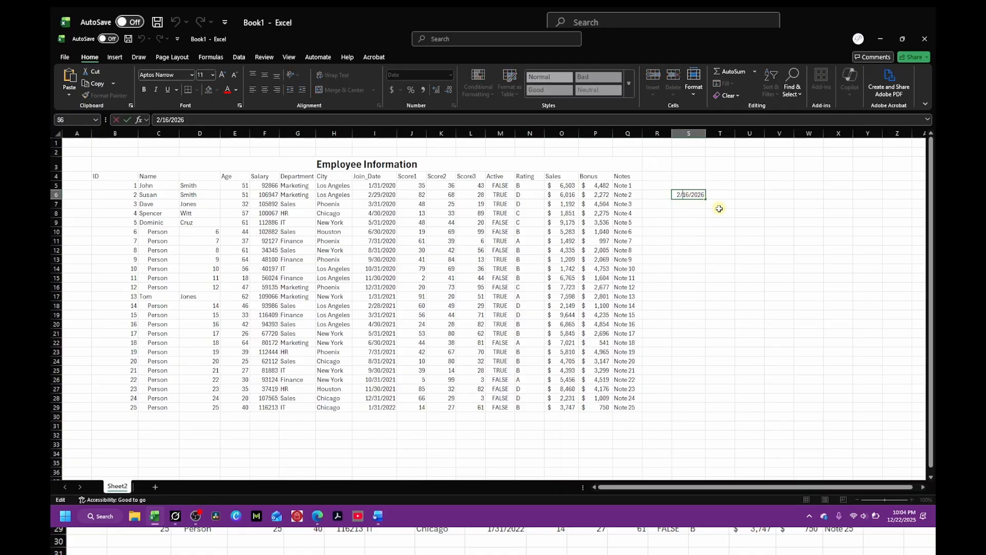
text(1)
key(Return)
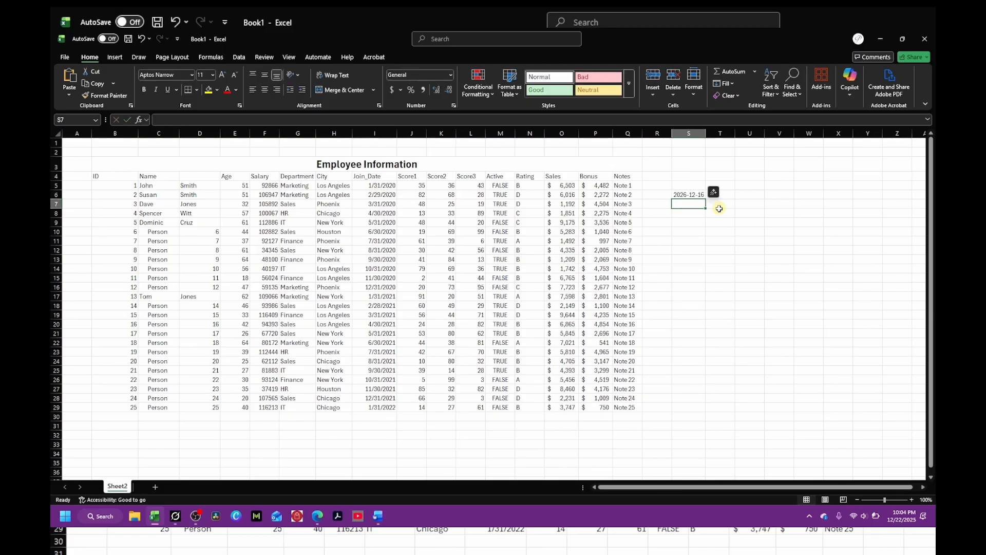
double_click(691, 194)
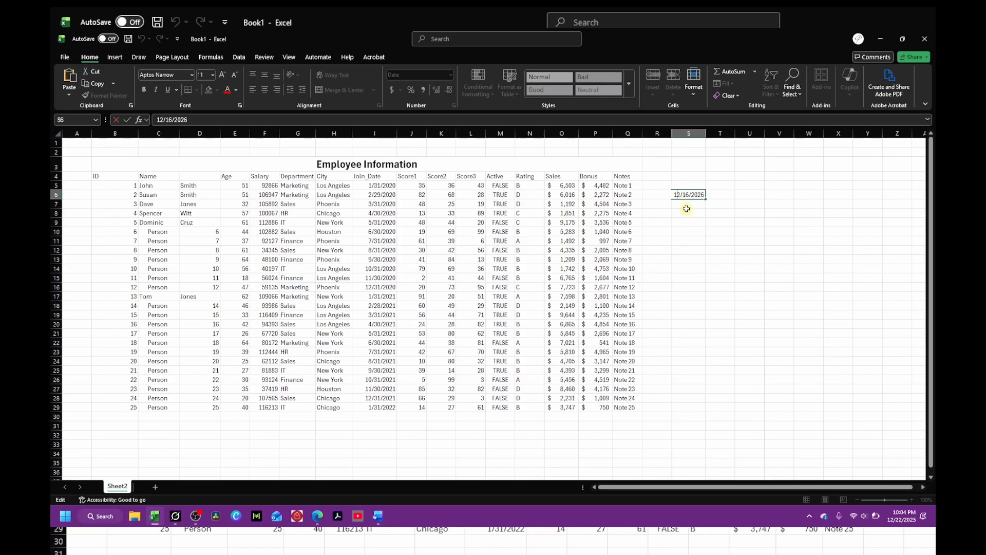
key(BackSpace)
key(Return)
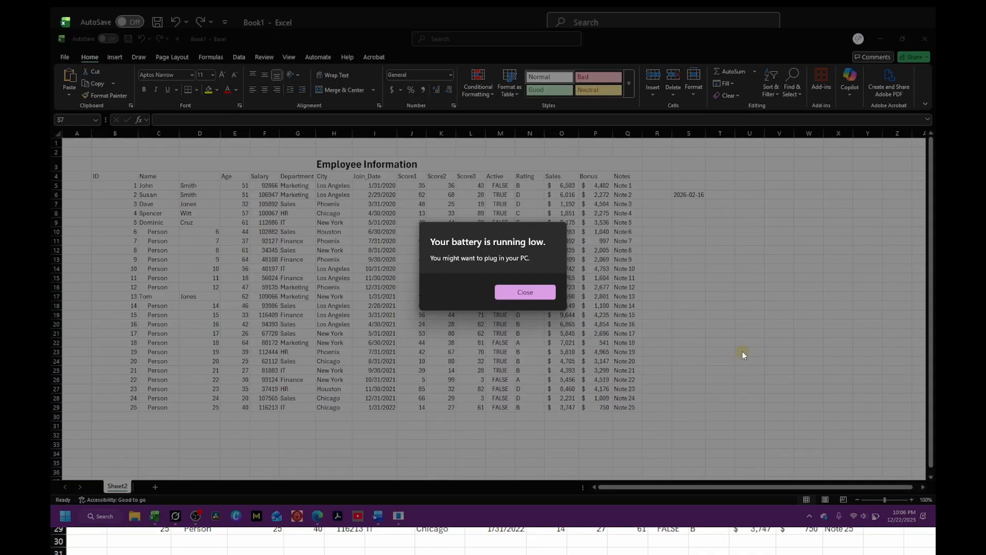
click(550, 297)
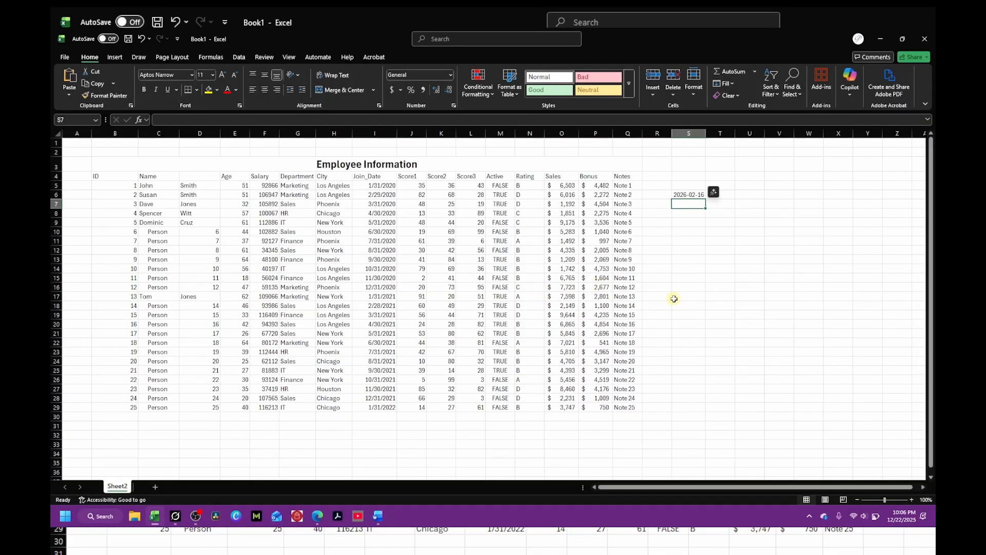